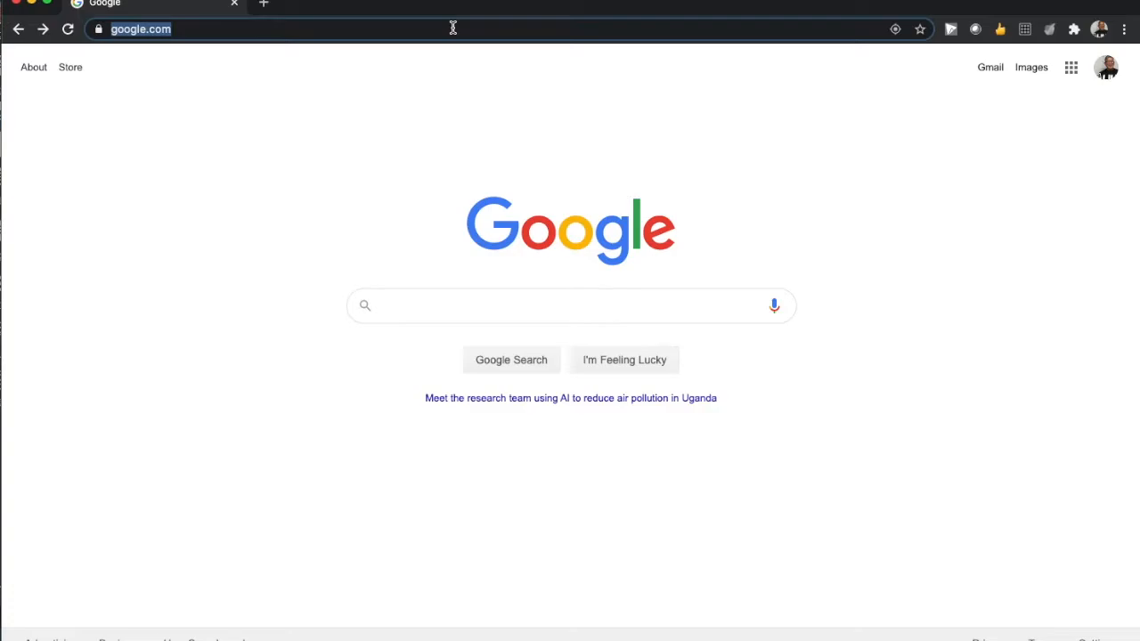
Go to sheets.google.com and create a new blank spreadsheet.
text(sheets.google.com)
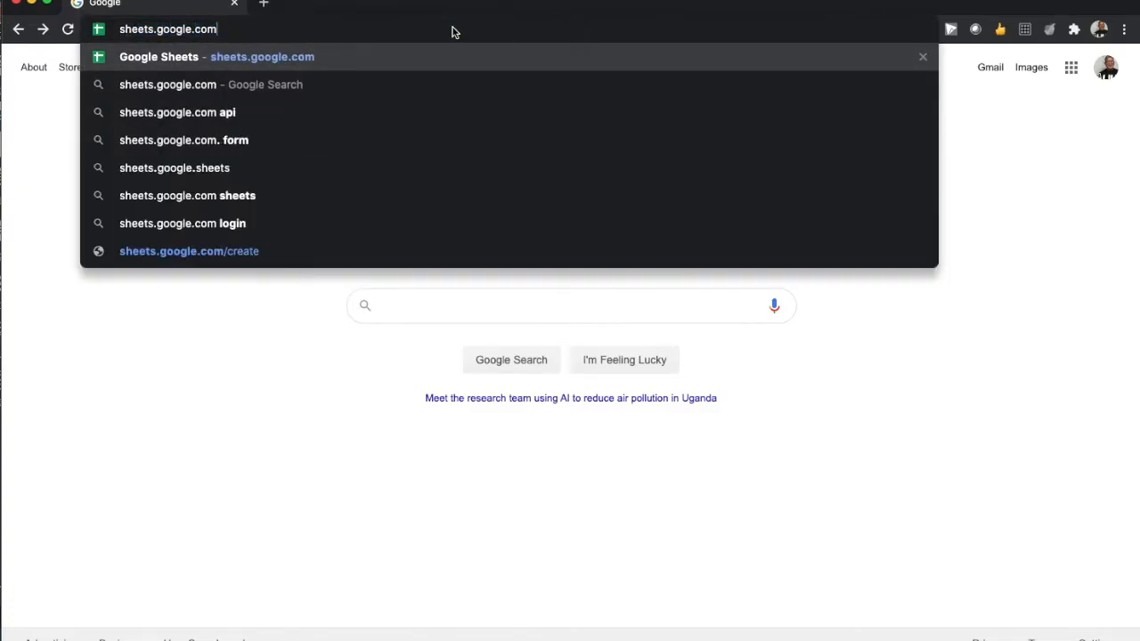
key(Return)
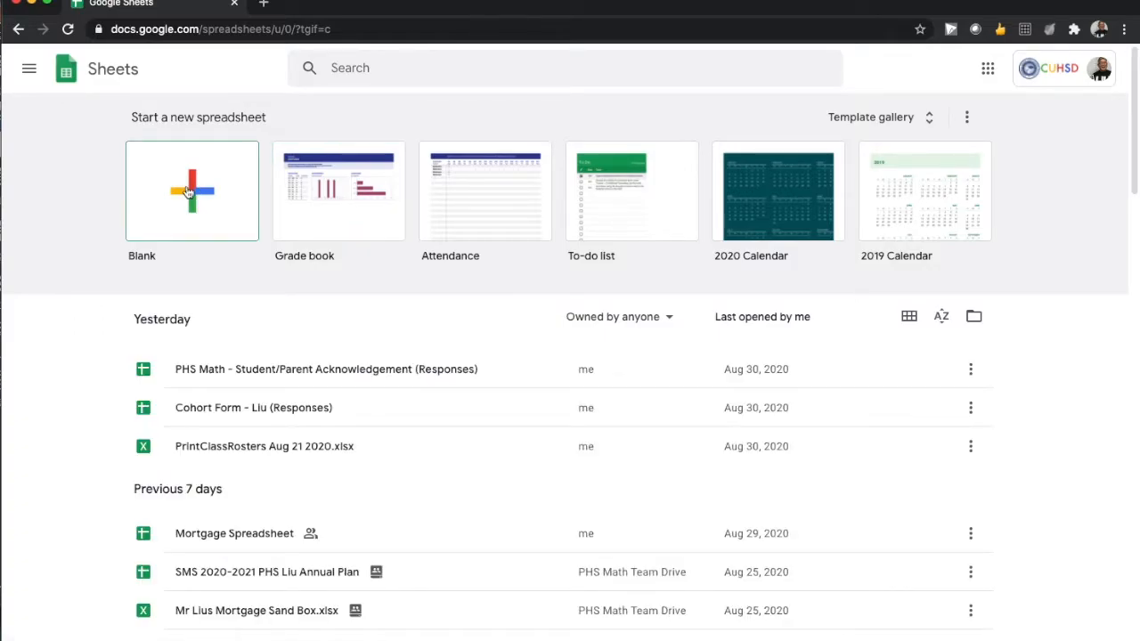
click(189, 191)
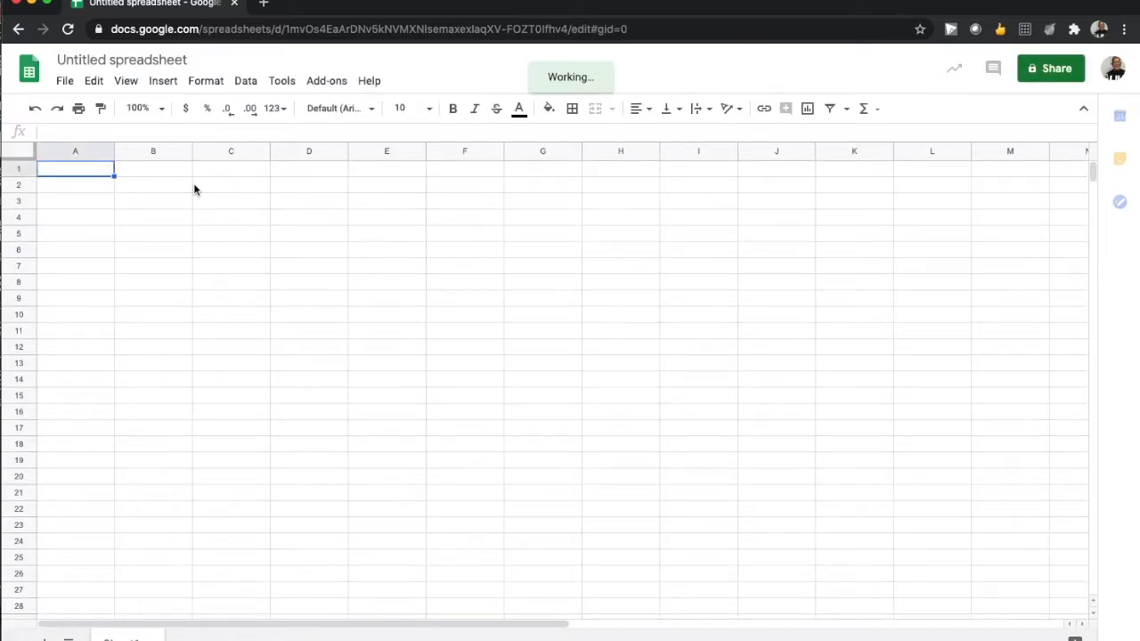
Enter the values 1, 2 and 3 in cells C2 to C4.
click(222, 187)
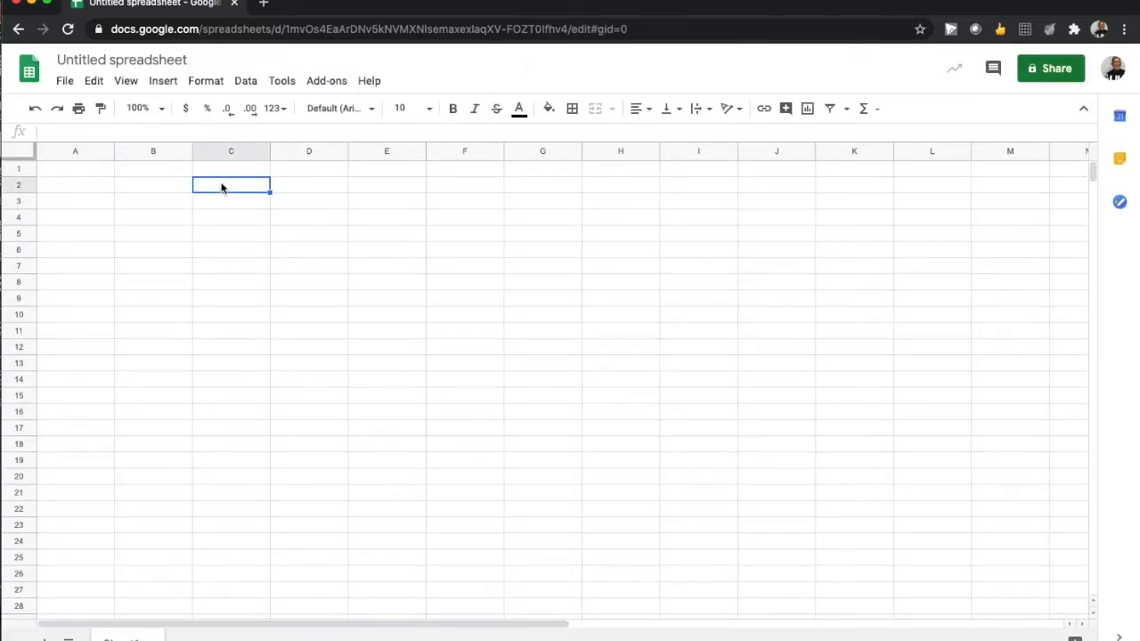
text(1)
key(Return)
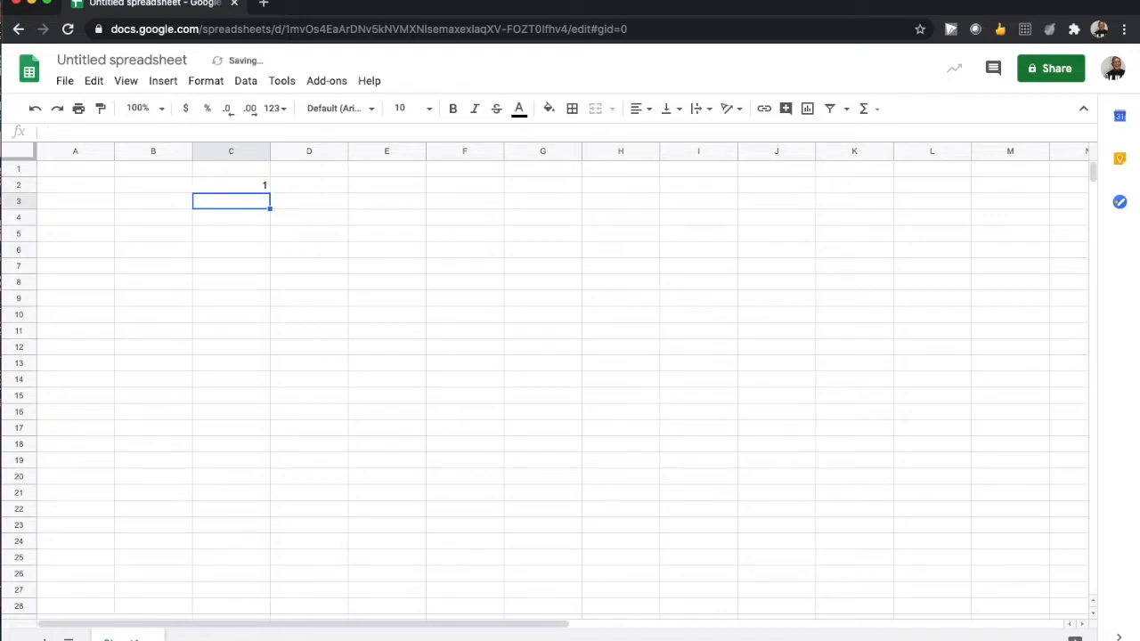
text(2)
key(Return)
text(3)
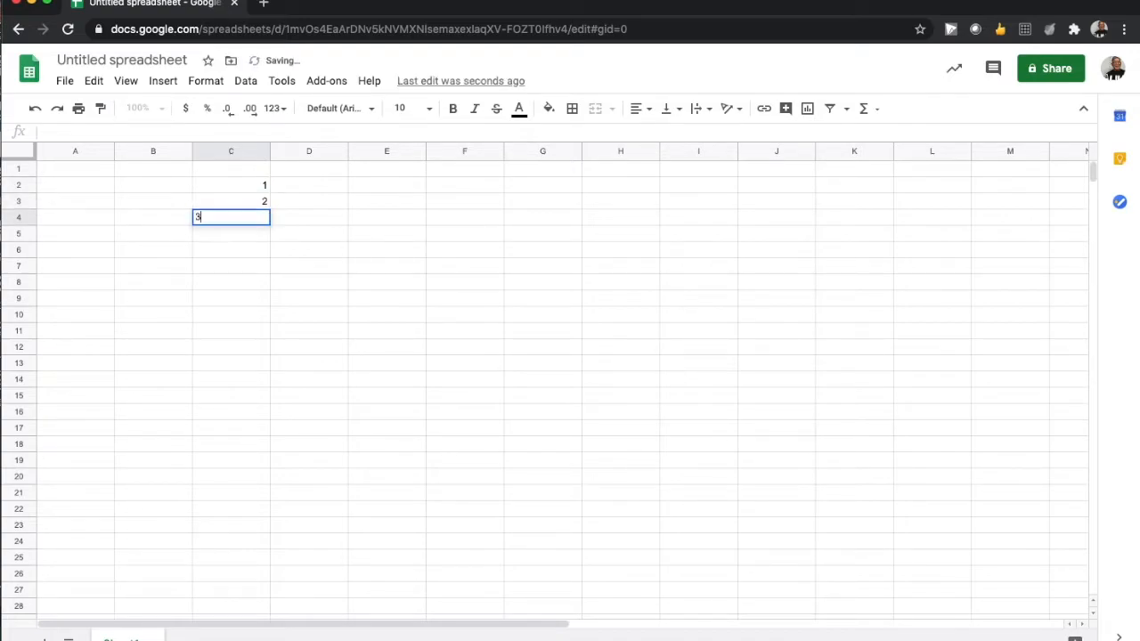
key(Return)
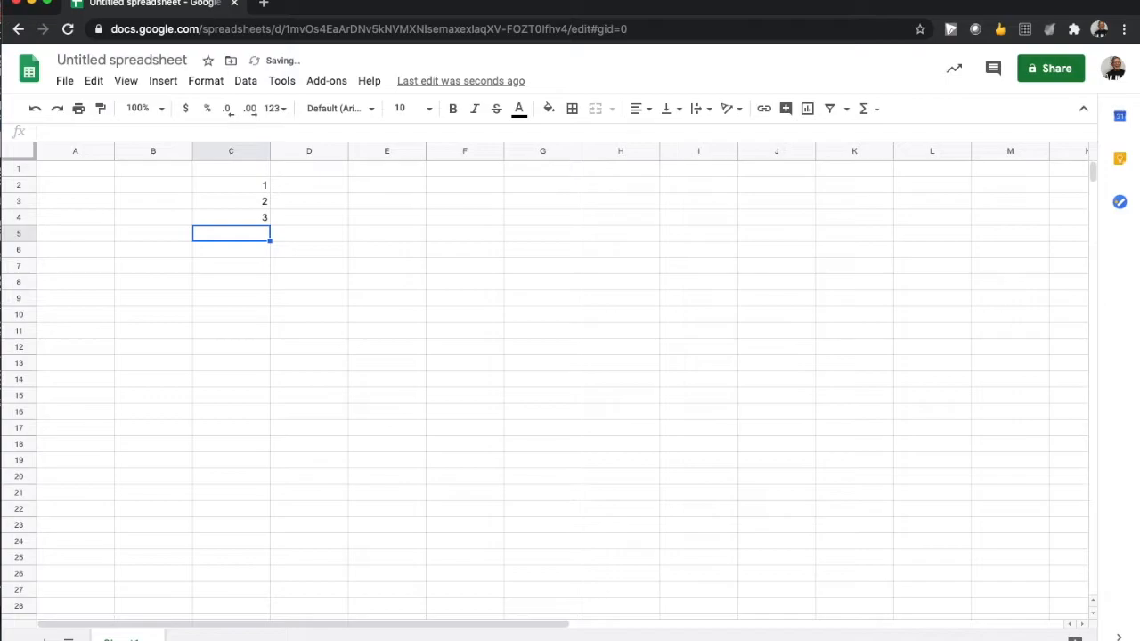
Total the three numbers in cell C5 with the formula =sum(C2:C4).
text(=)
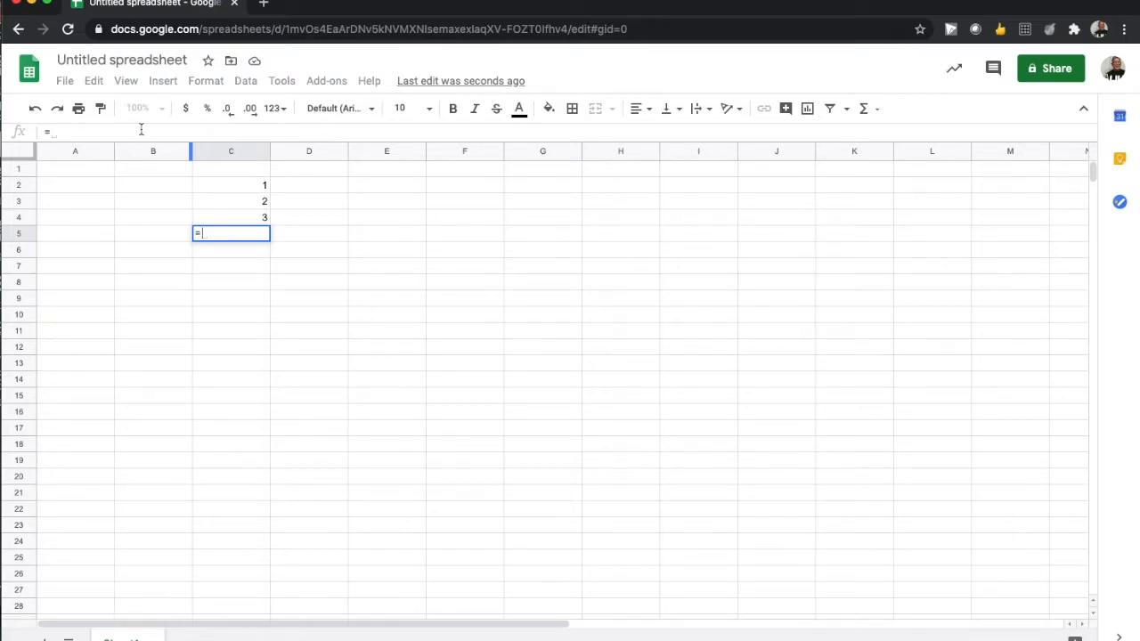
text(sum()
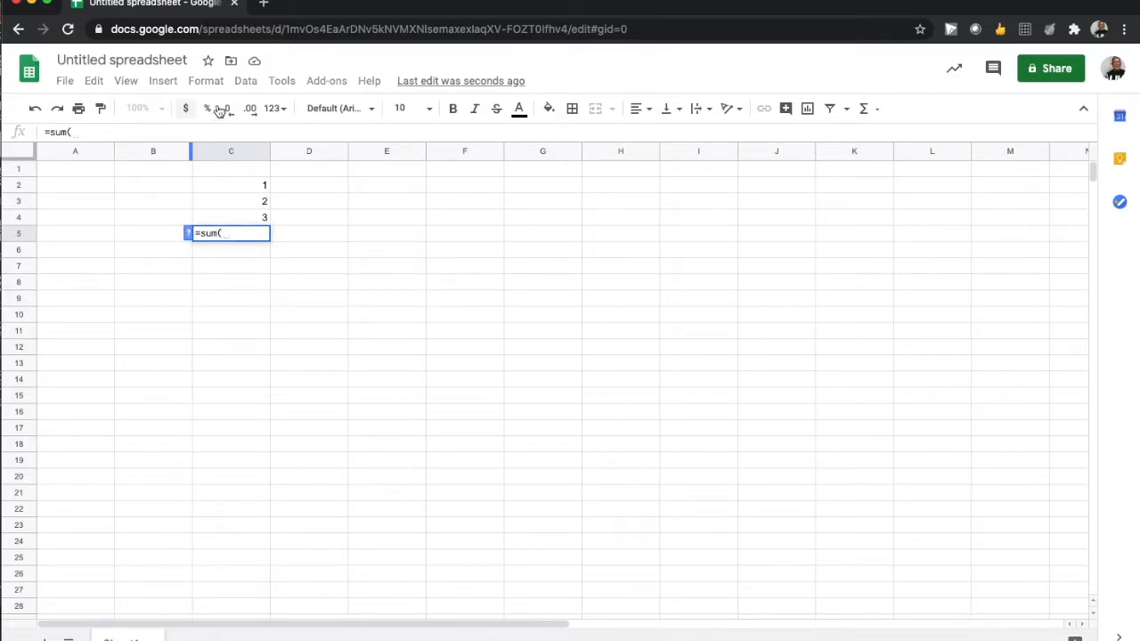
click(252, 186)
drag(252, 186, 254, 219)
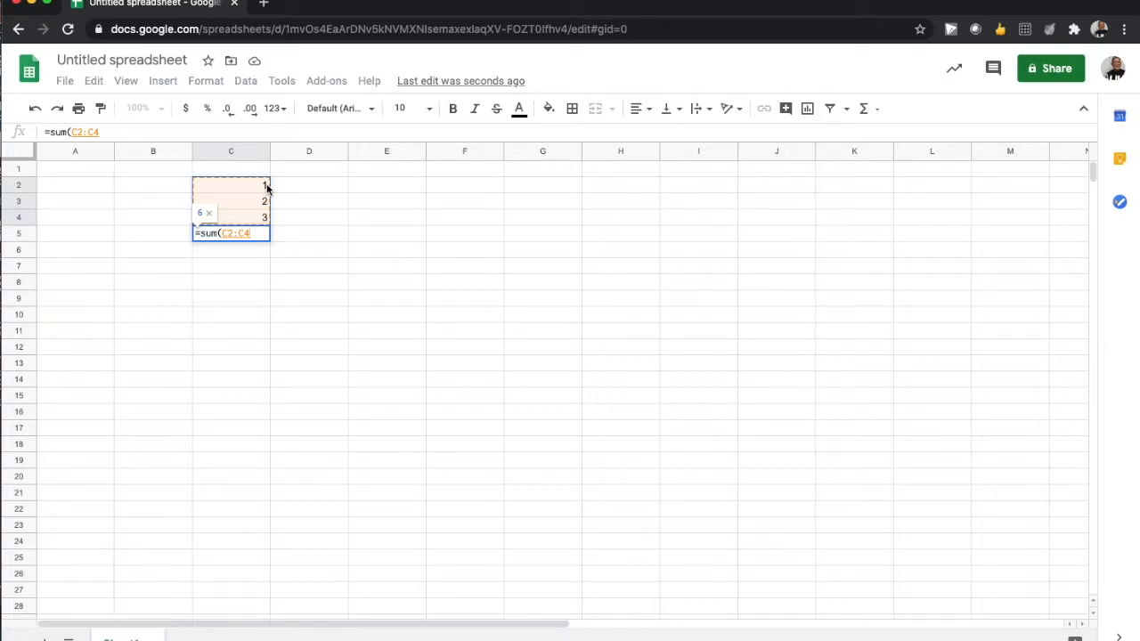
text())
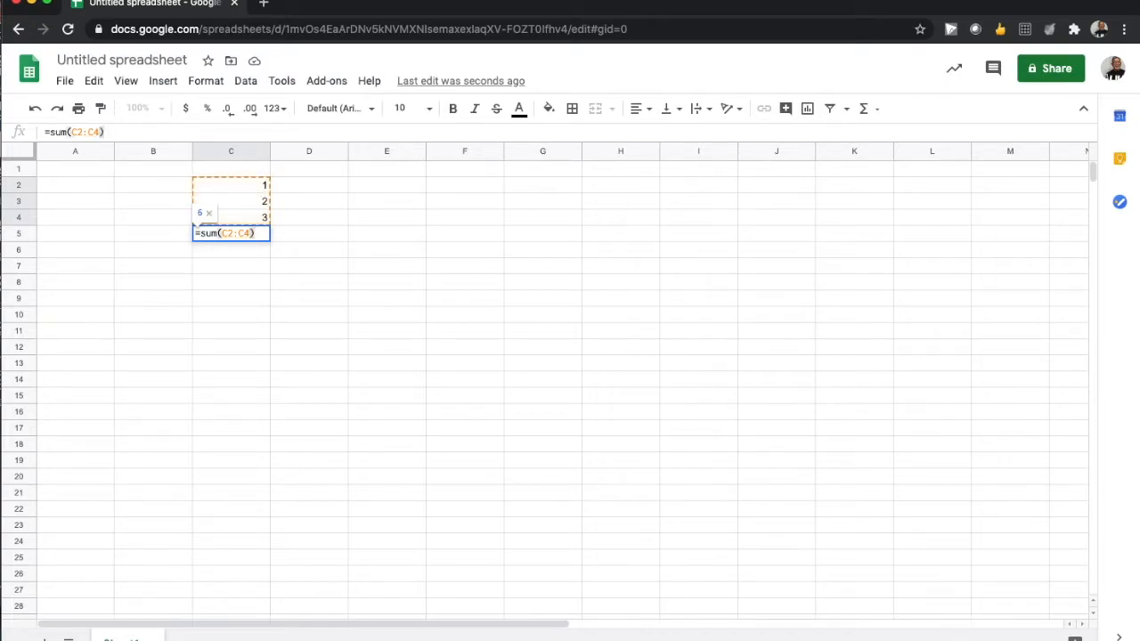
key(Return)
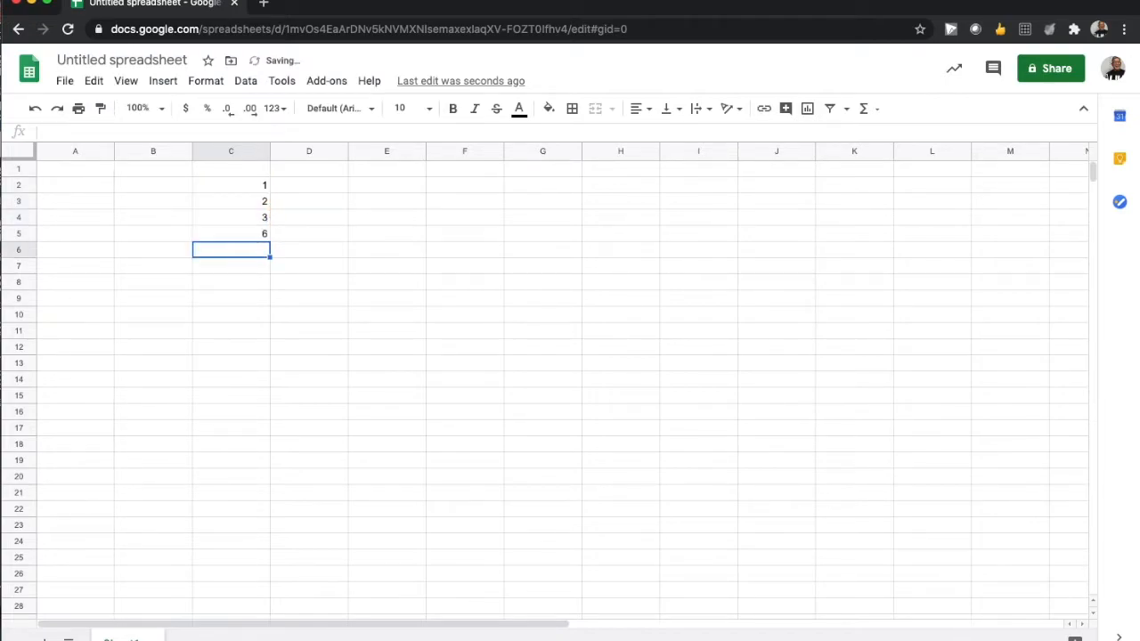
click(255, 234)
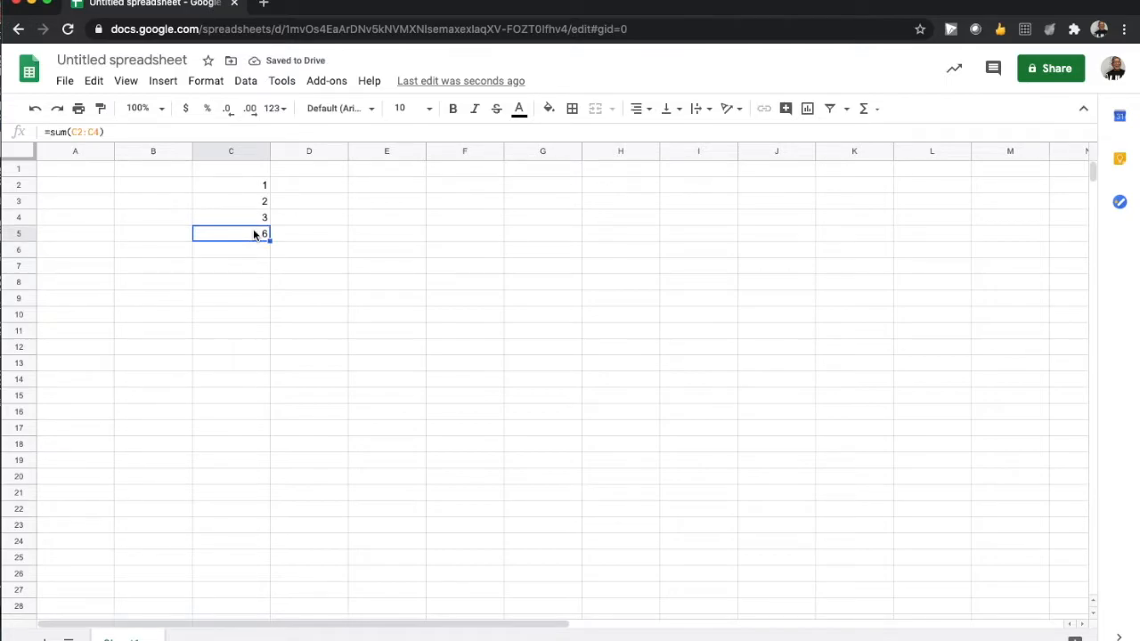
Change the value in C2 to 4 and check the sum formula in C5.
click(261, 185)
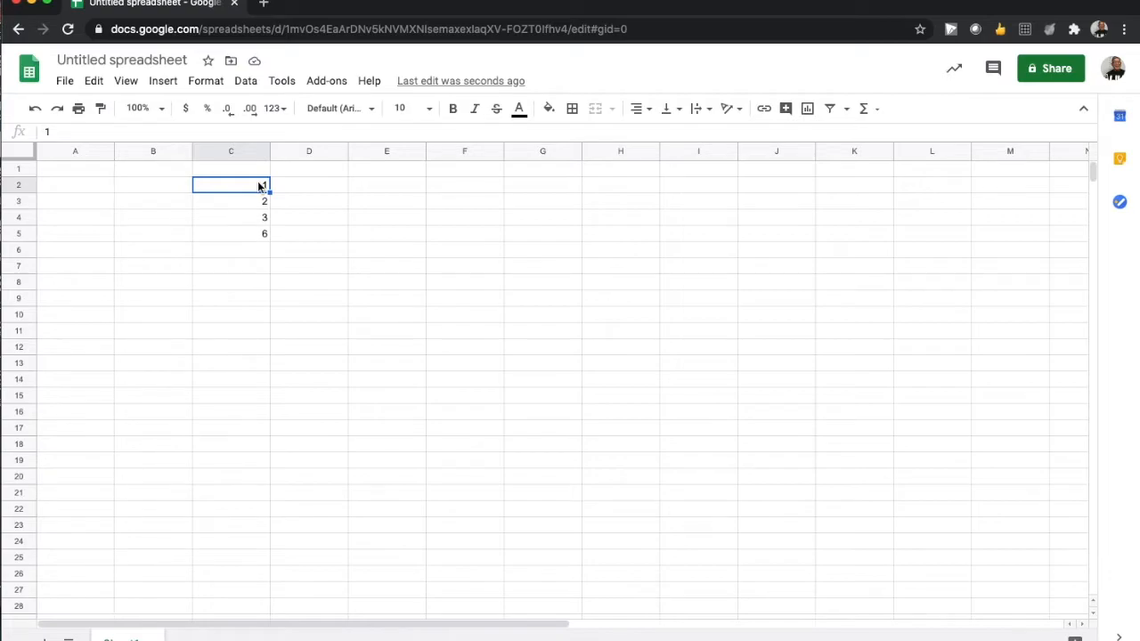
text(4)
key(Return)
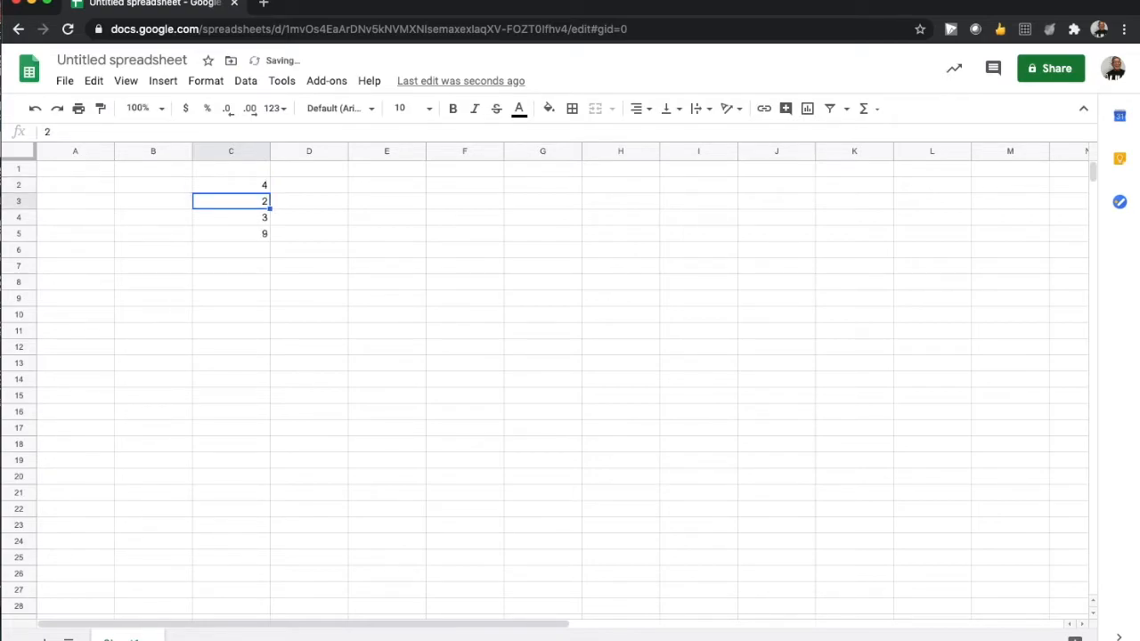
click(252, 235)
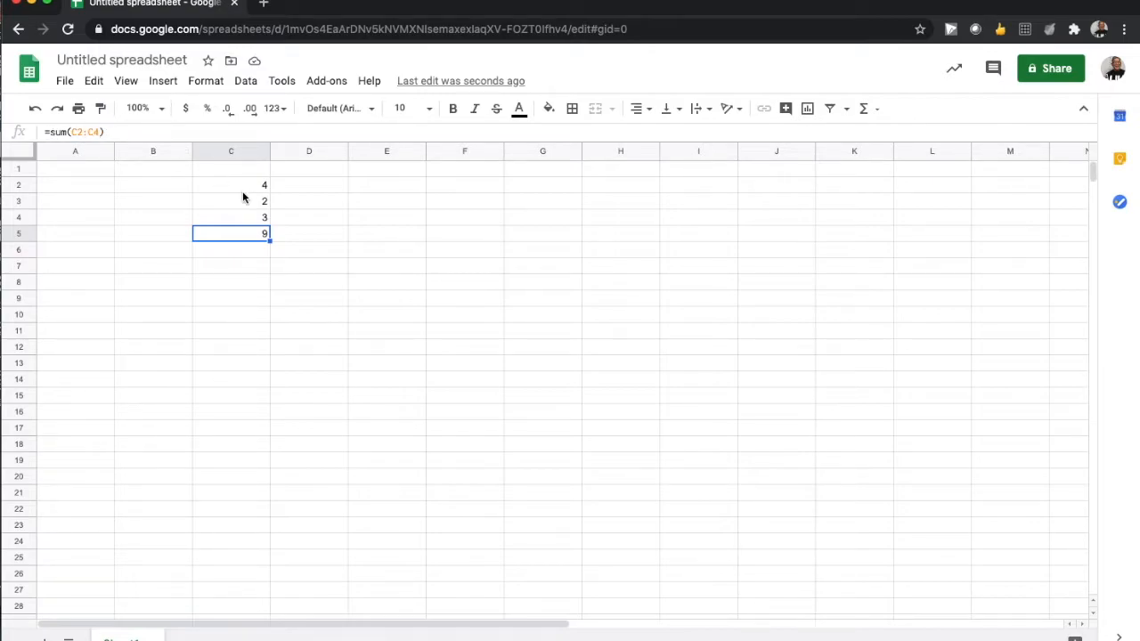
Enter the values 2, 4 and 5 in cells D2 to D4.
click(339, 188)
text(2)
key(Return)
text(4)
key(Return)
text(5)
key(Return)
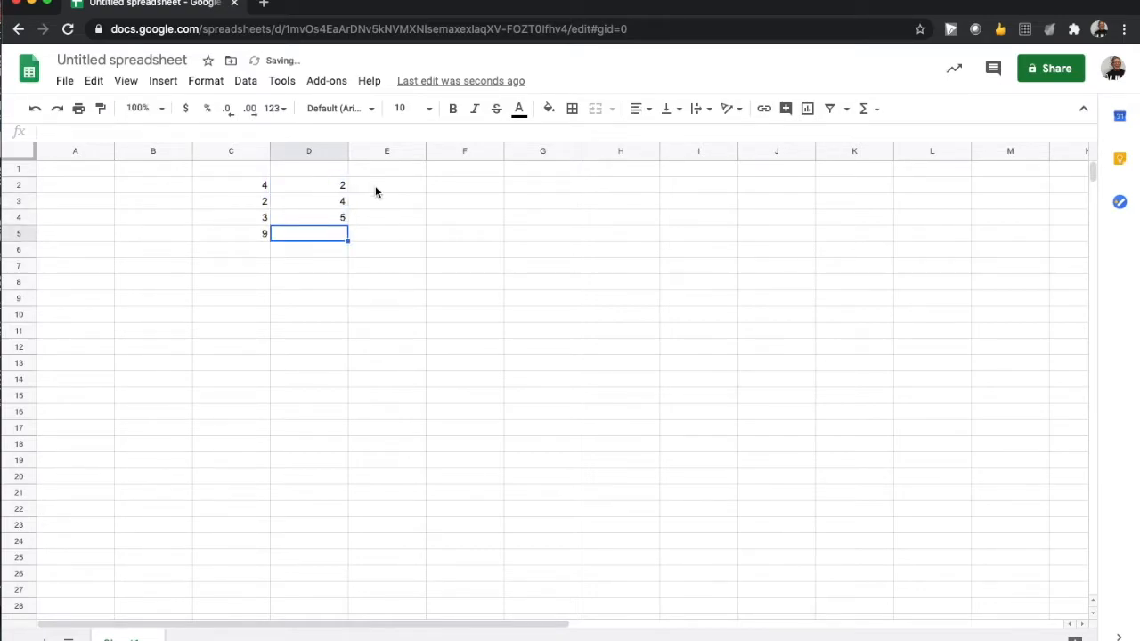
Copy the sum formula from C5 into D5 and compare the cell references of the two formulas.
click(238, 239)
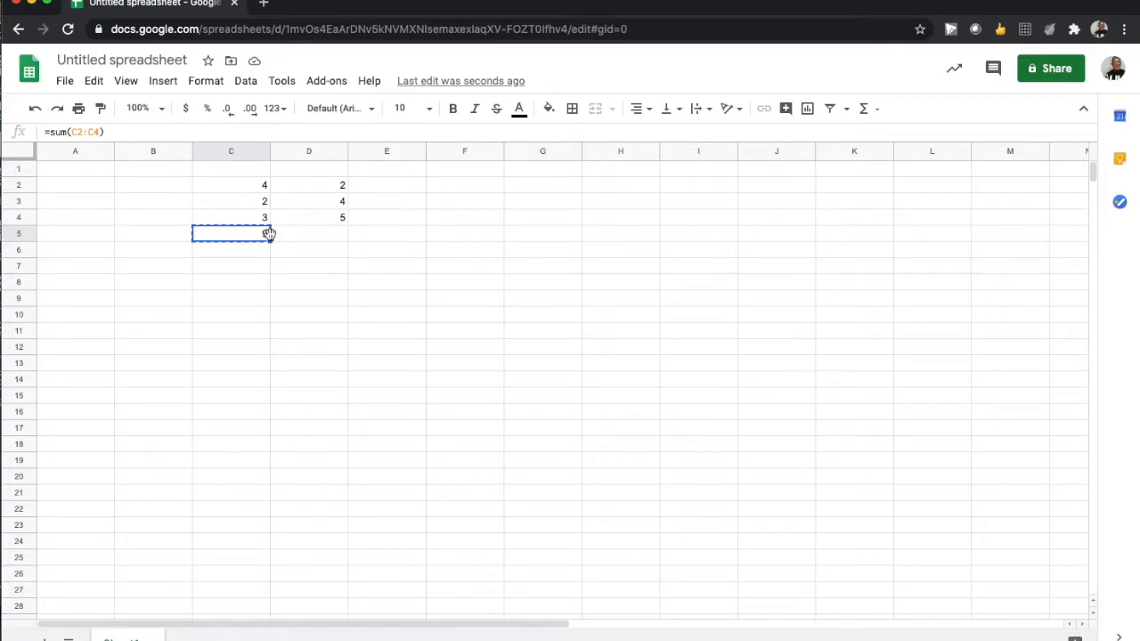
click(329, 238)
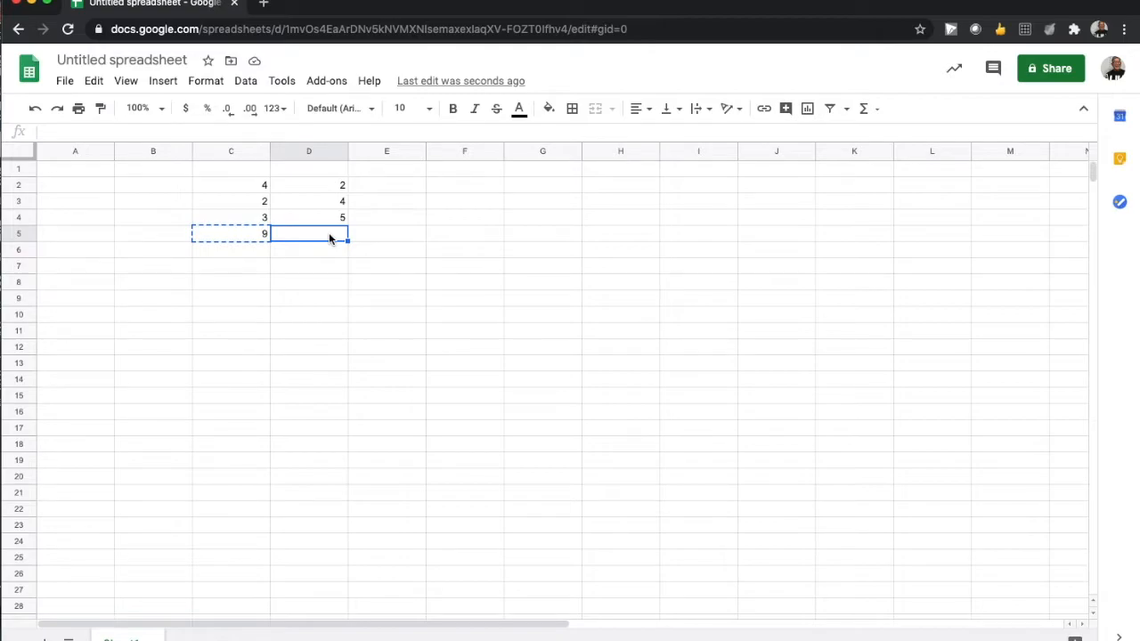
key(super+v)
click(323, 268)
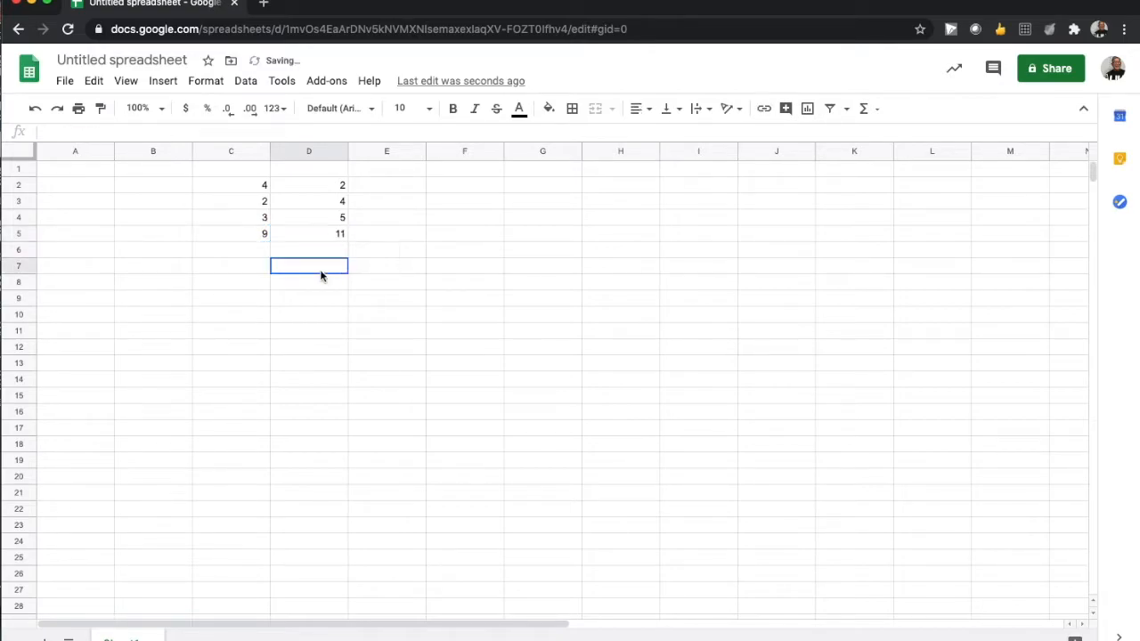
click(321, 231)
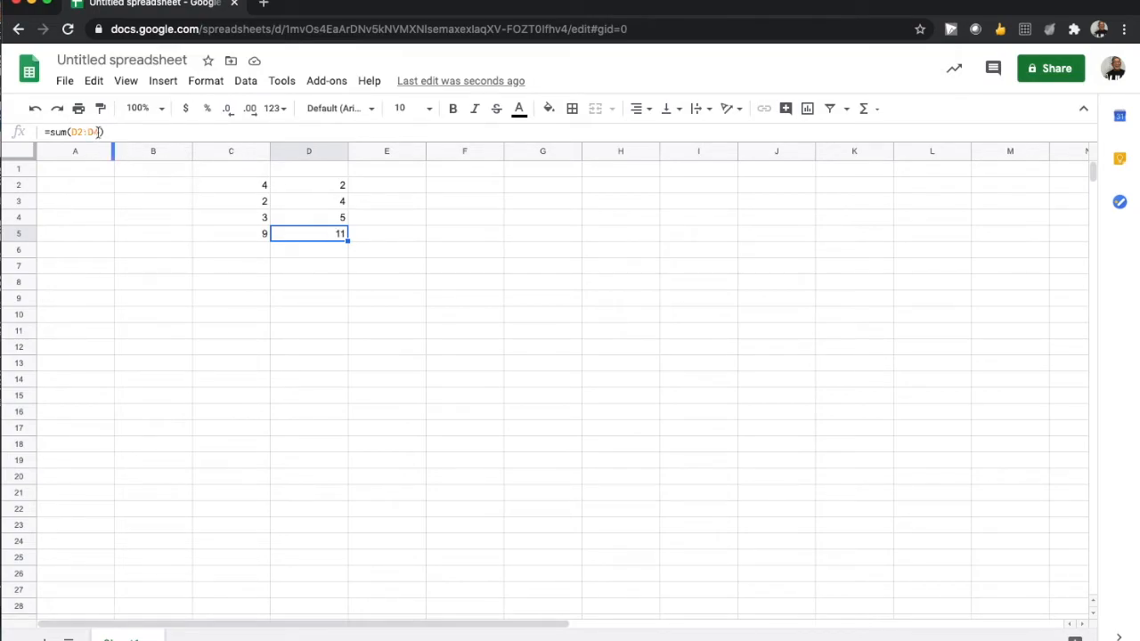
click(255, 233)
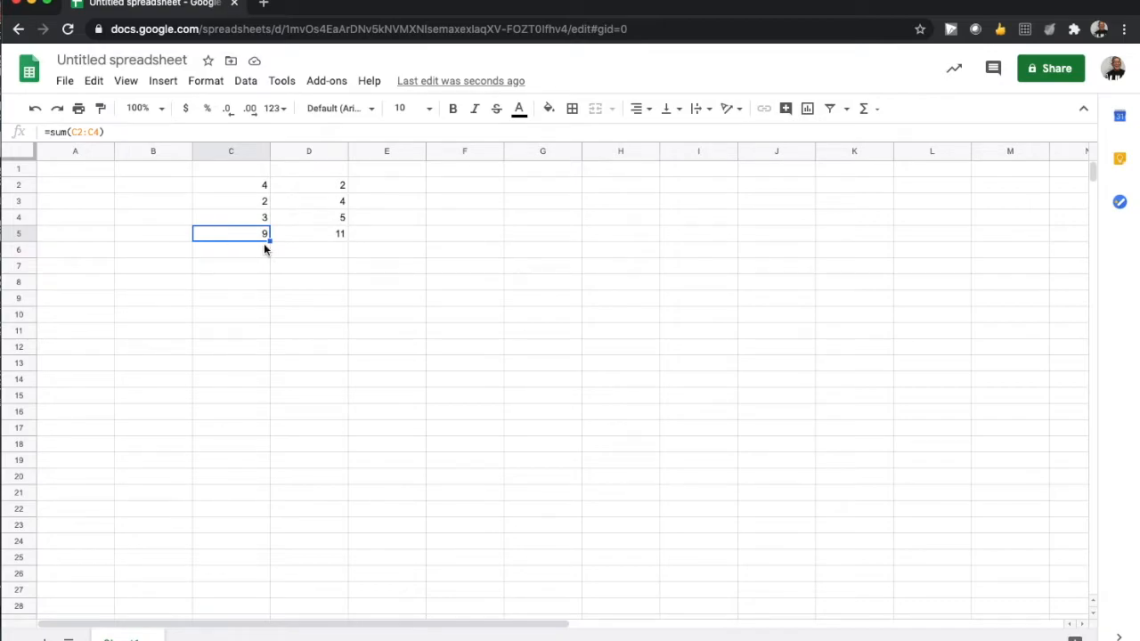
click(315, 233)
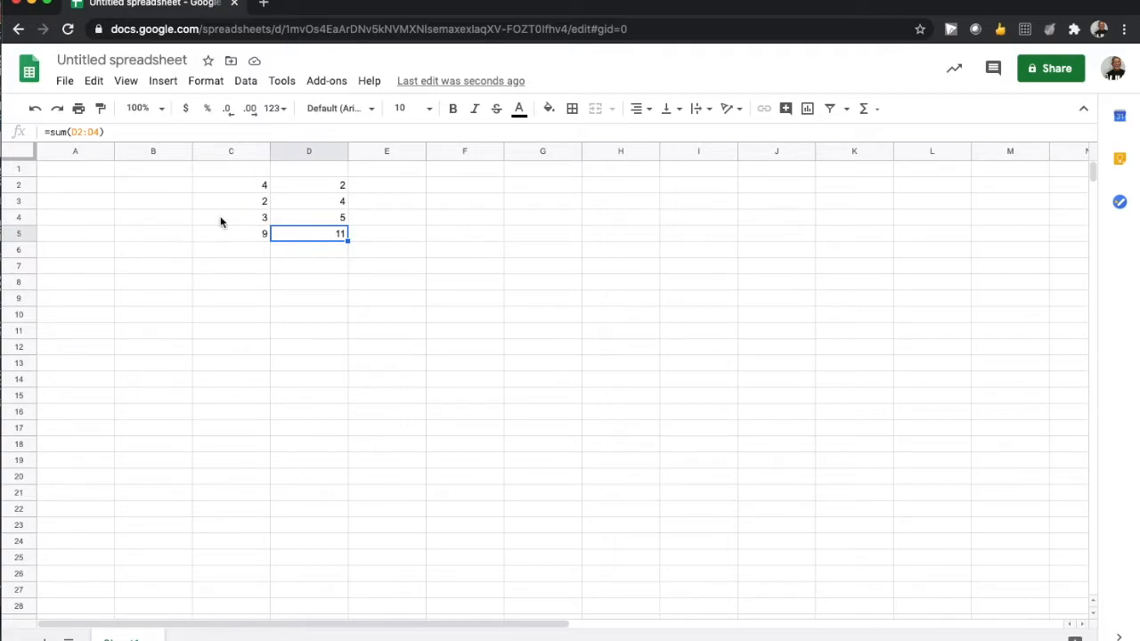
Enter 3 in cell A1 and multiply the total in C5 by it, using =A1* sum(C2:C4).
click(104, 172)
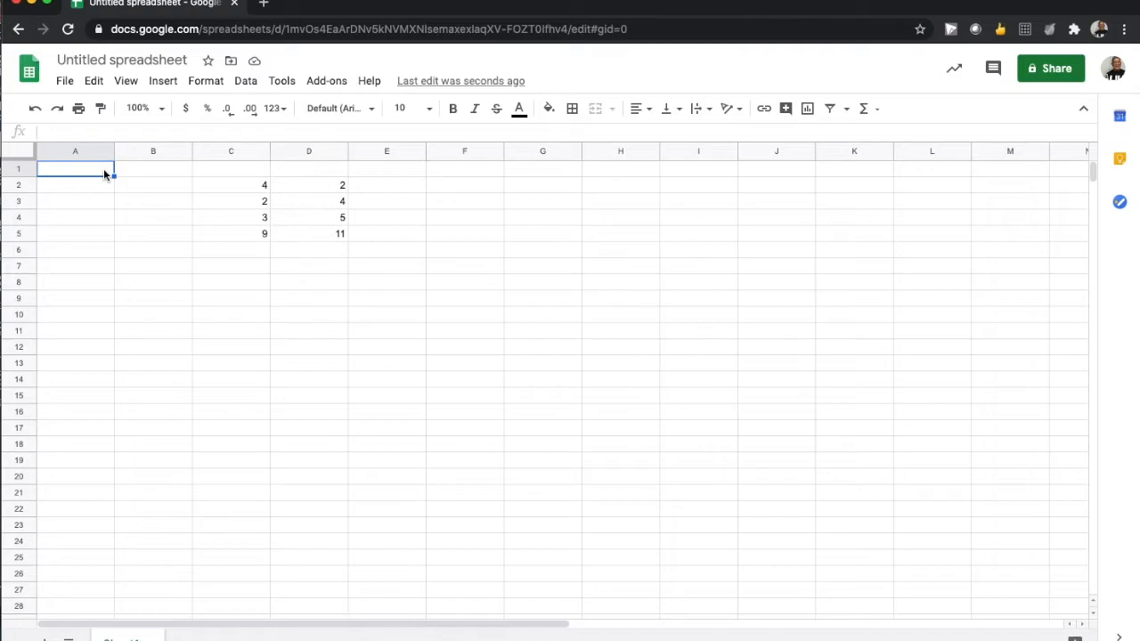
text(3)
click(260, 236)
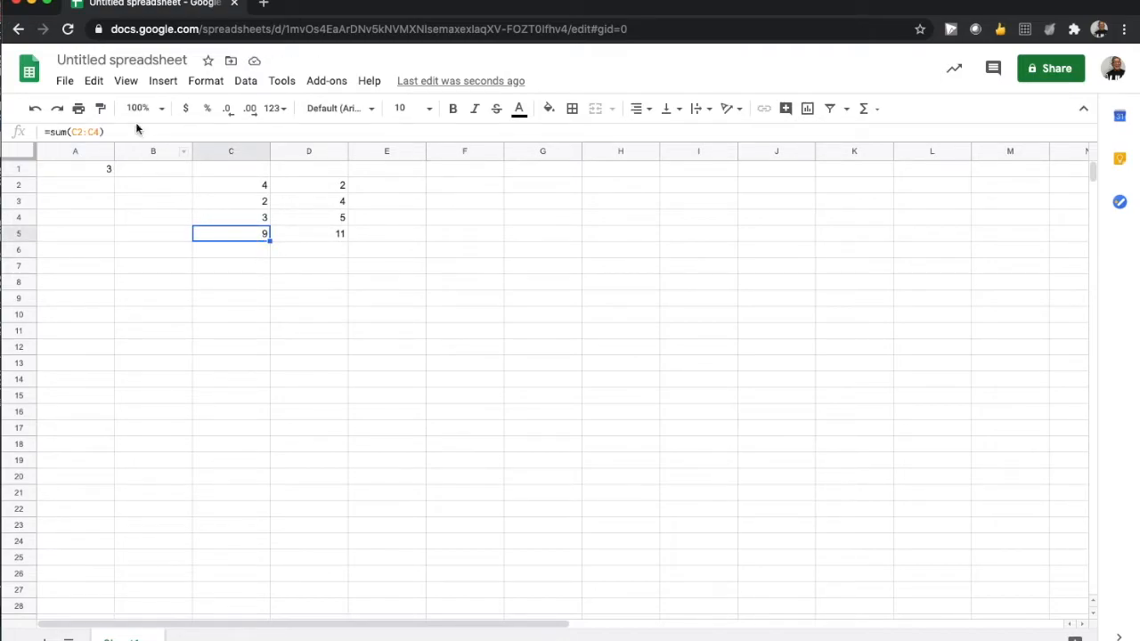
click(51, 132)
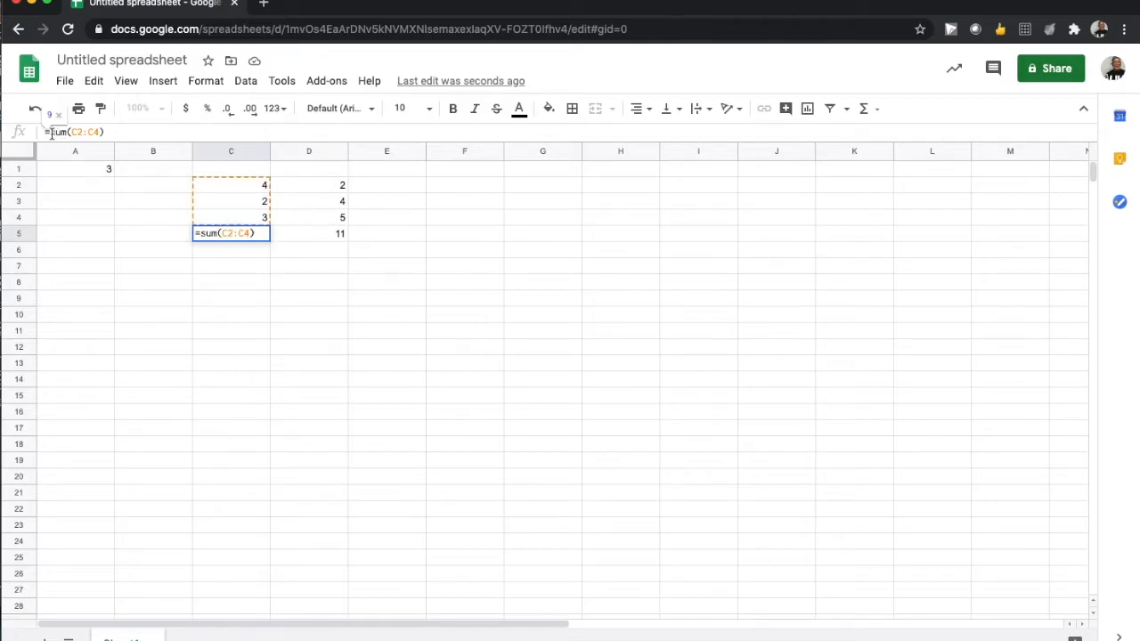
click(102, 171)
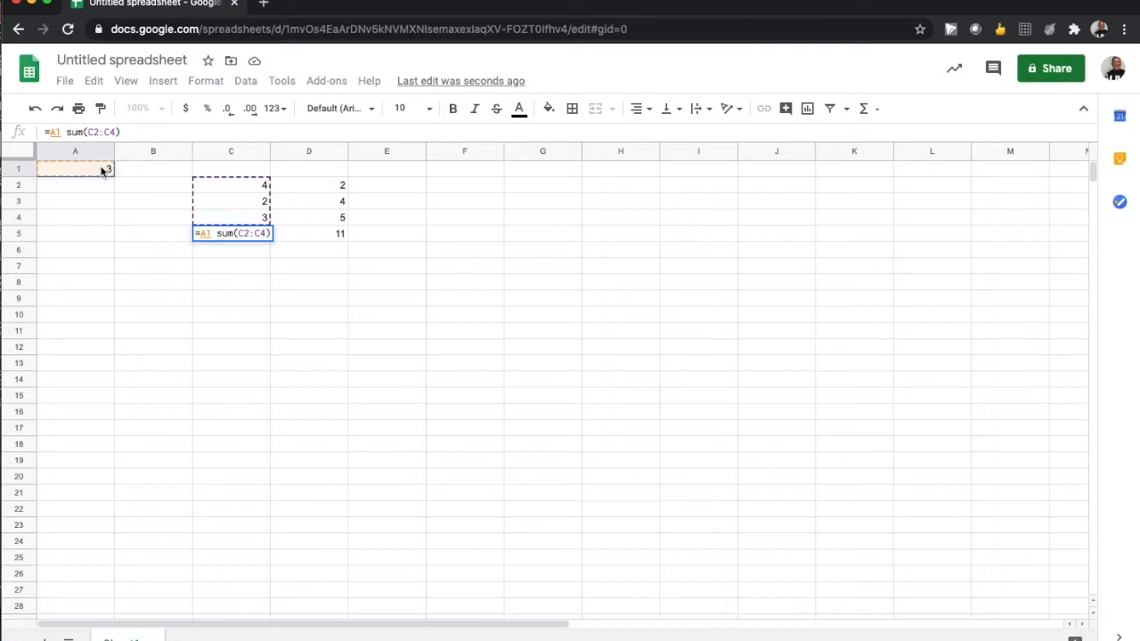
text(*)
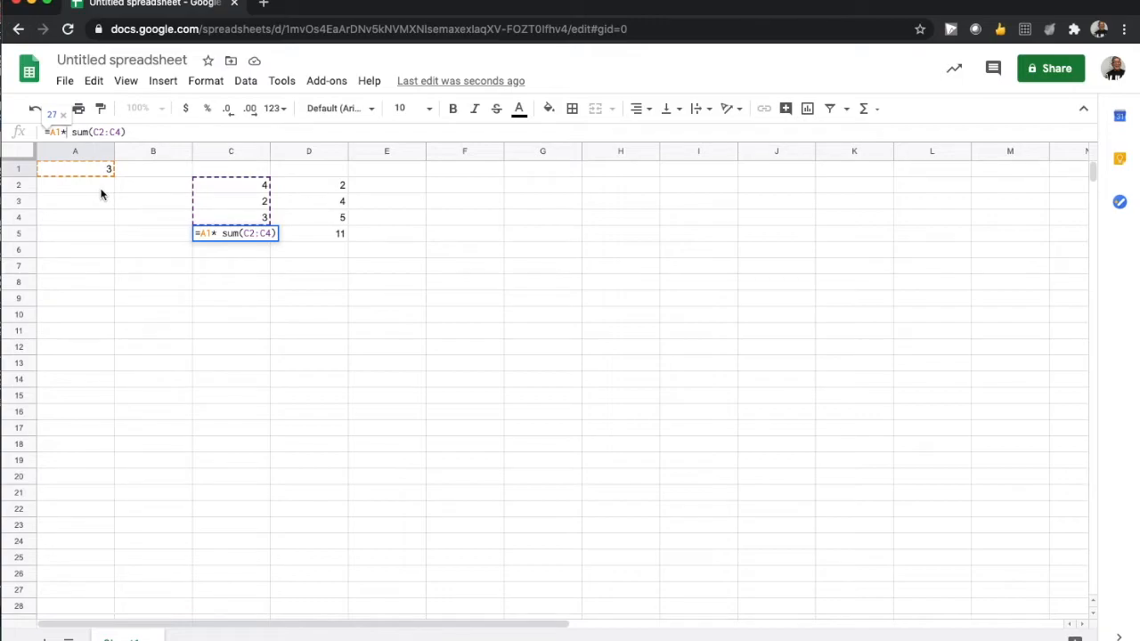
key(Return)
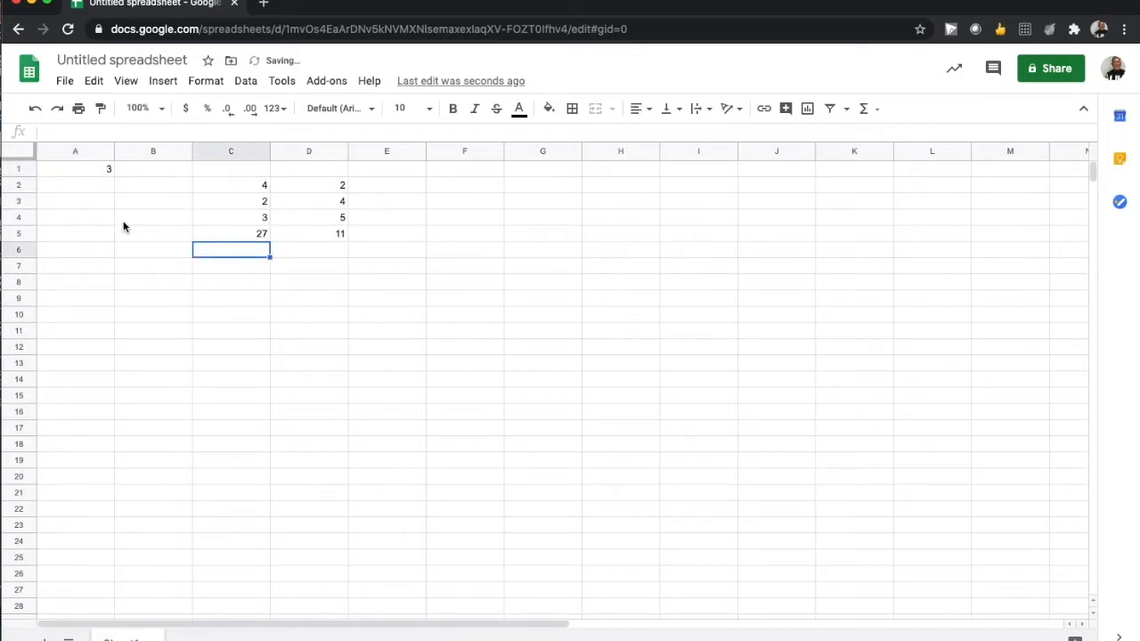
Copy the multiplied sum formula from C5 and paste it over the formula in D5.
click(236, 235)
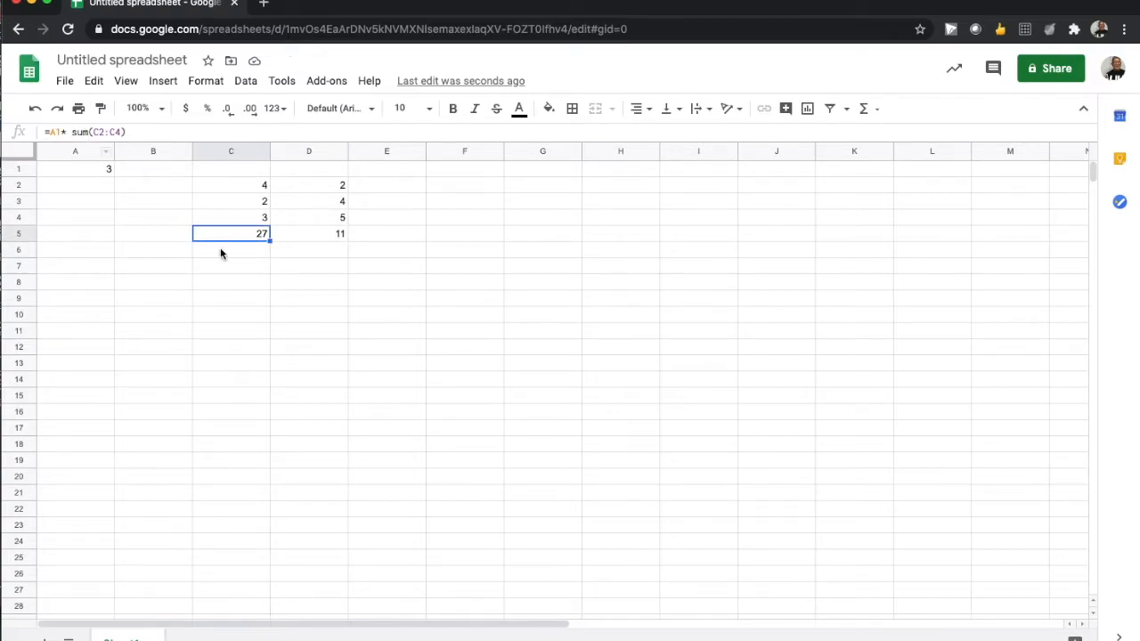
right_click(225, 233)
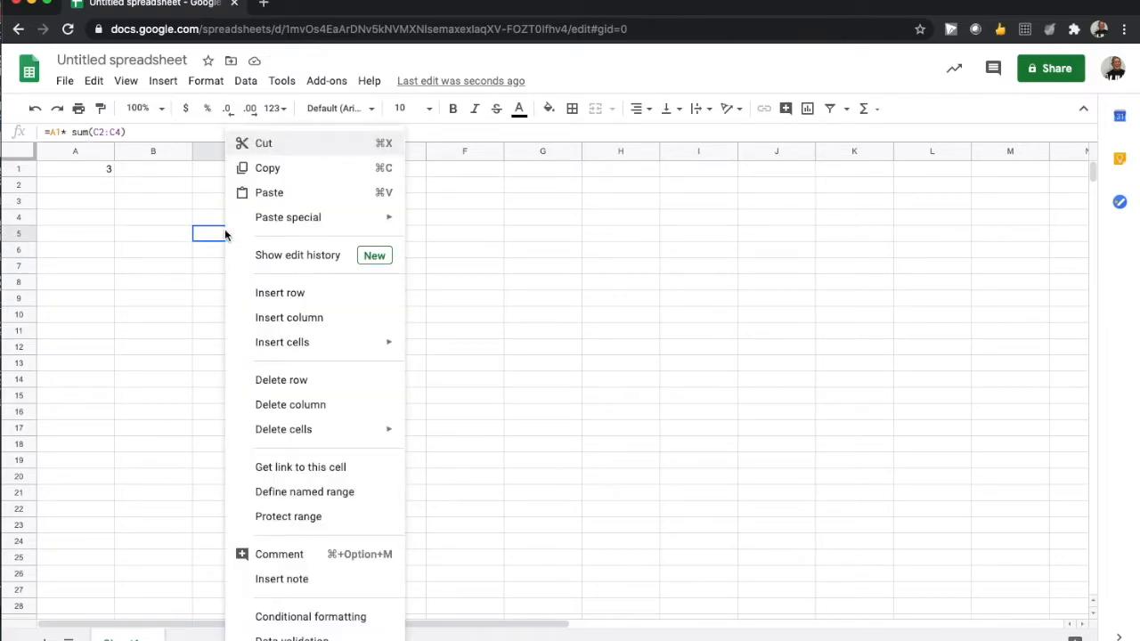
click(270, 168)
click(321, 233)
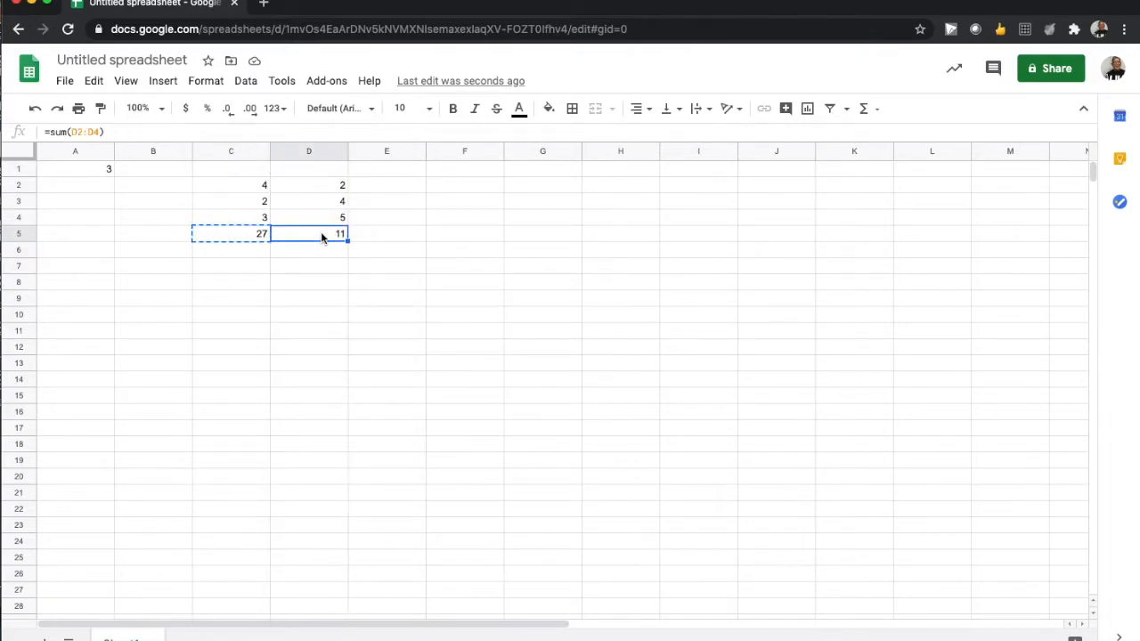
key(ctrl+v)
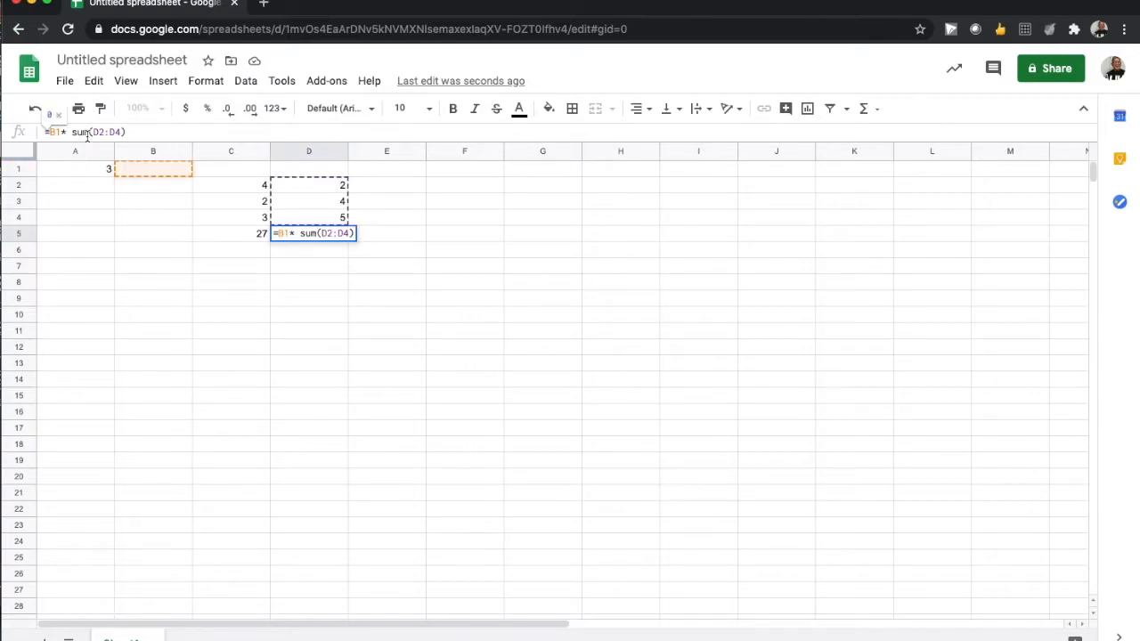
Replace the B1 reference in D5's formula with an absolute reference, making it =$A$1* sum(D2:D4).
key(Delete)
text(A)
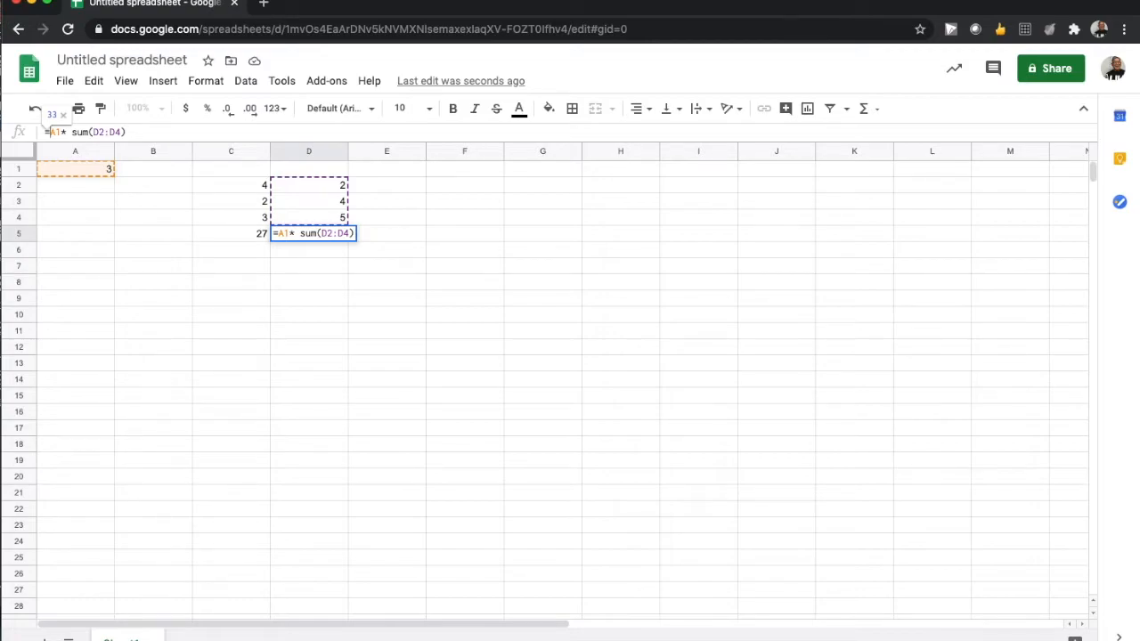
text($)
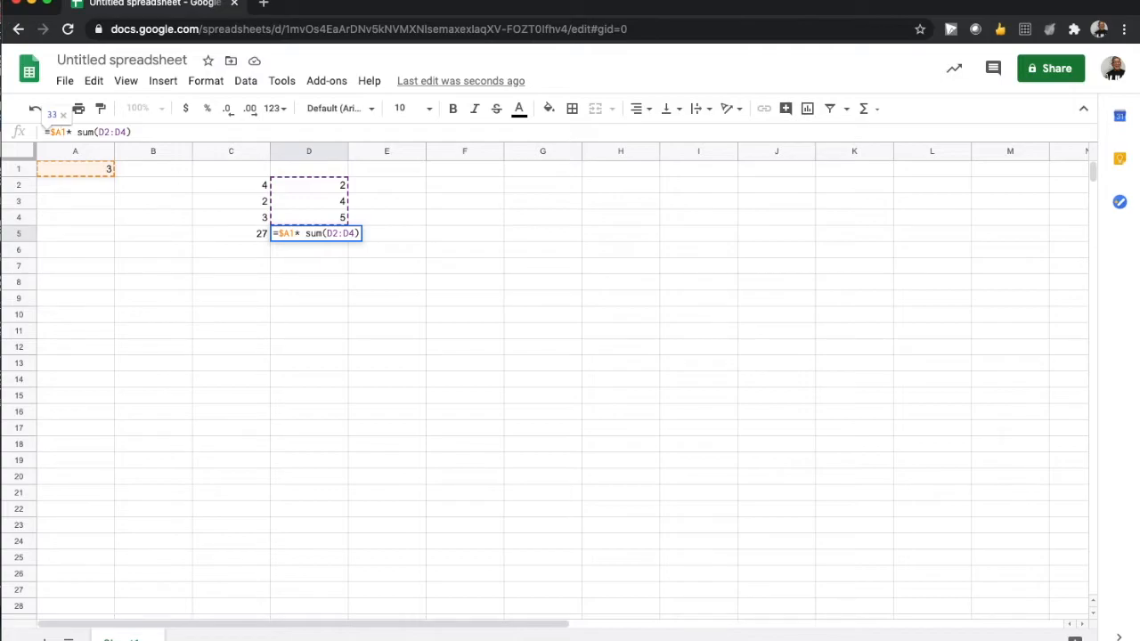
text($)
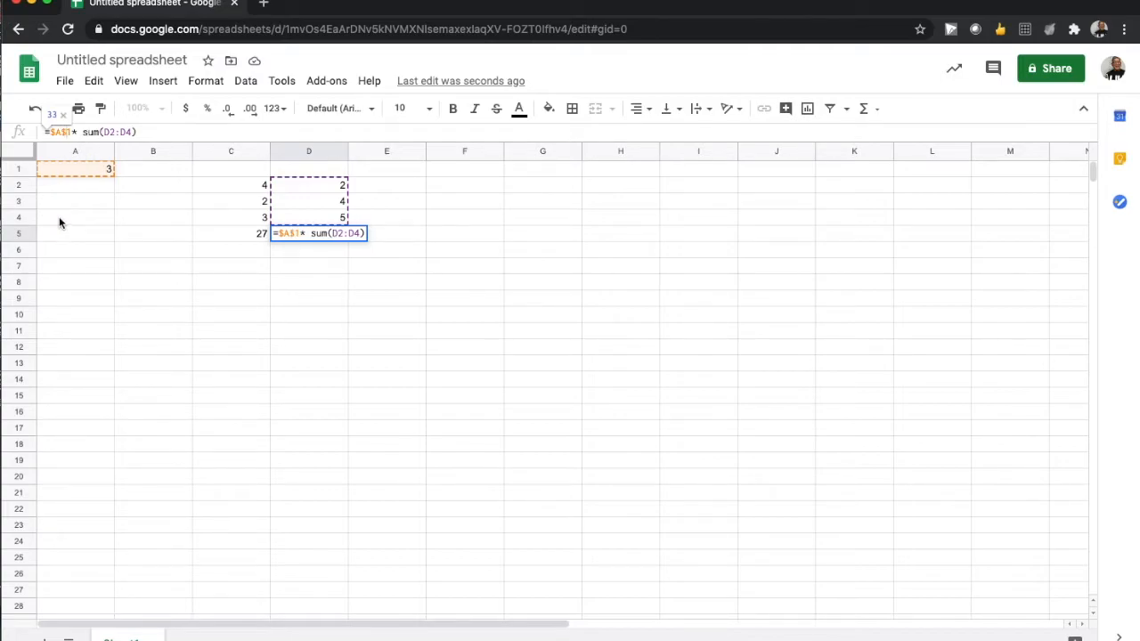
key(Return)
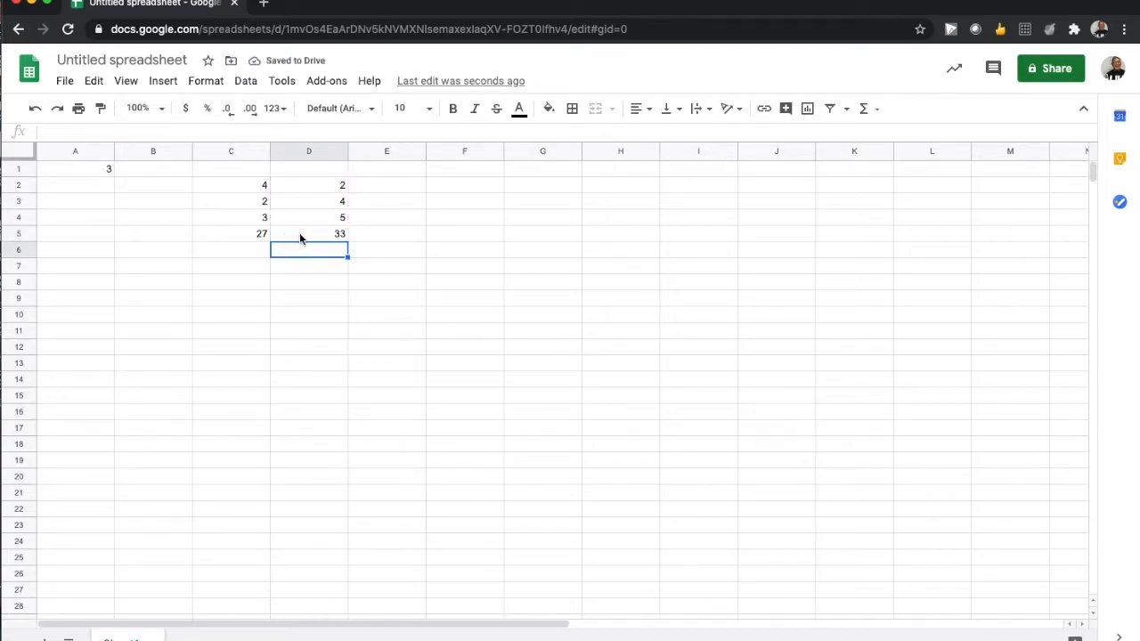
Enter the values 6, 7 and 9 in cells E2 to E4.
click(378, 184)
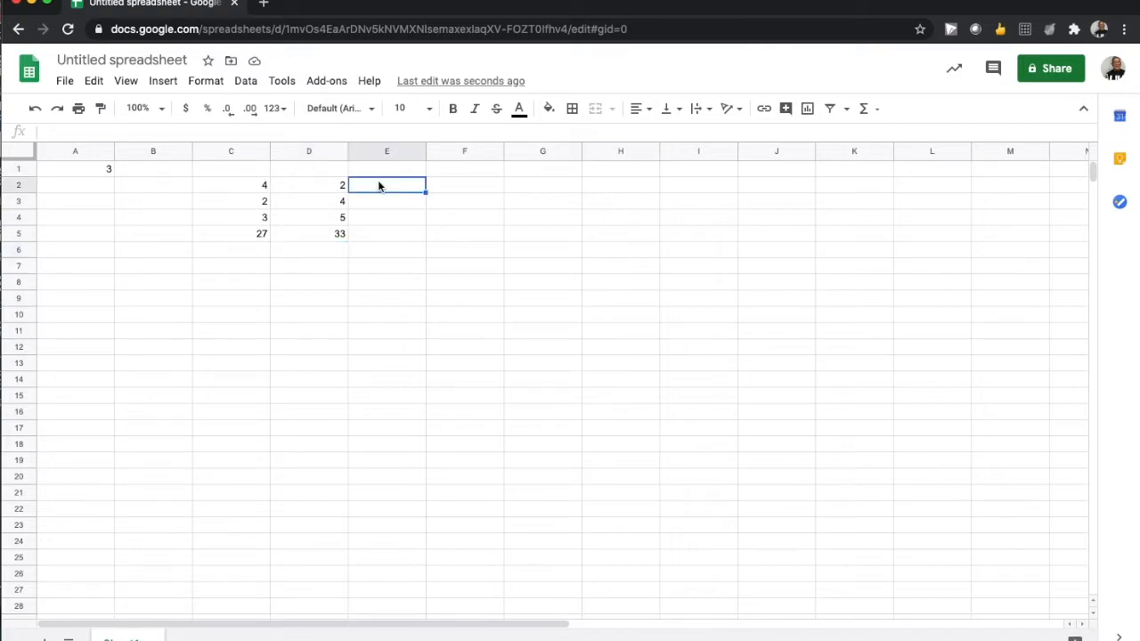
text(6)
key(Return)
text(7)
key(Return)
text(9)
key(Return)
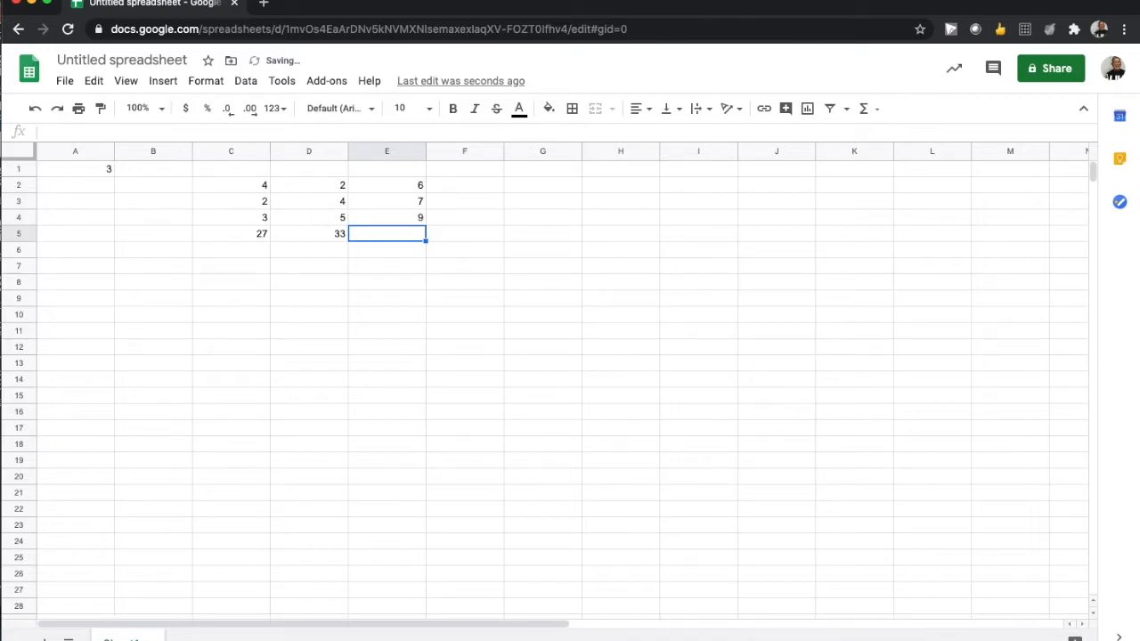
Copy the formula with the absolute reference from D5 into E5.
click(307, 236)
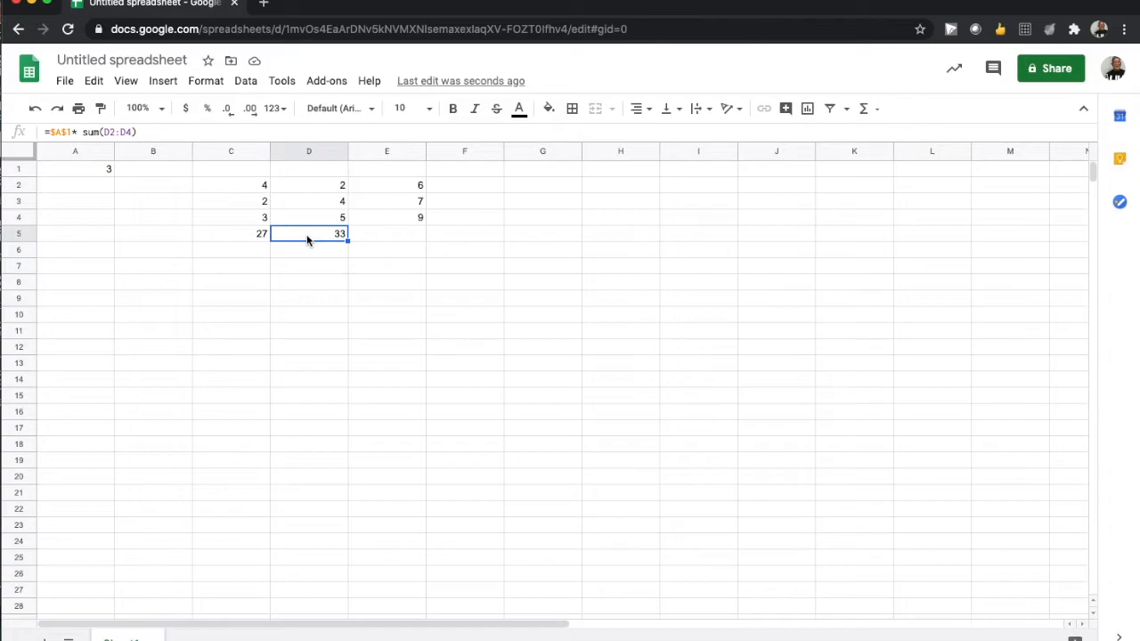
key(ctrl+c)
click(399, 236)
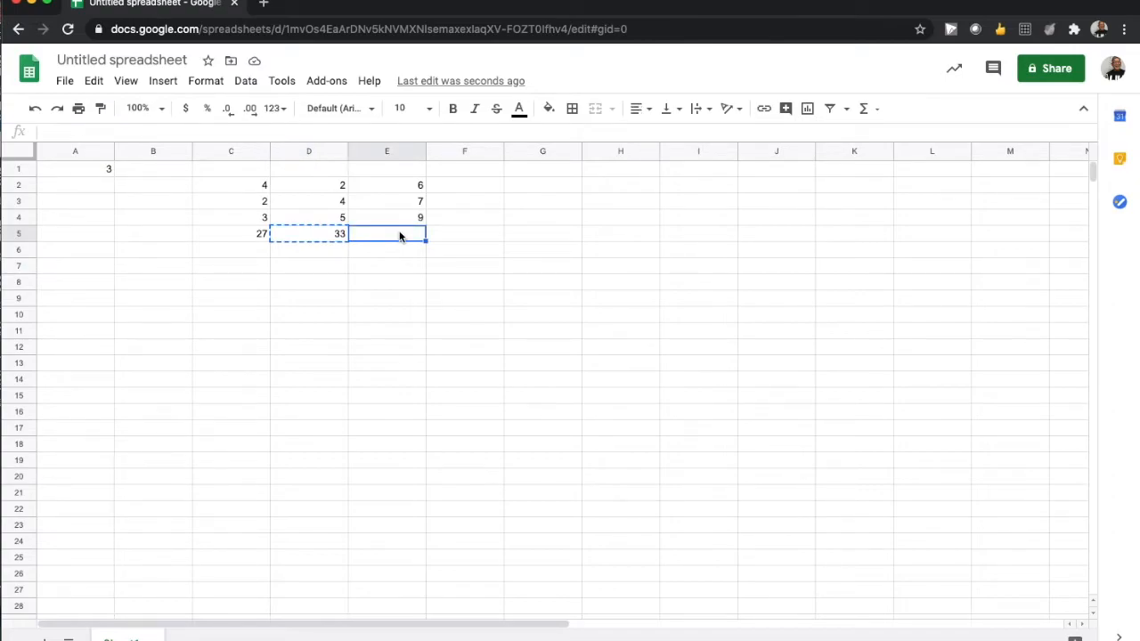
key(ctrl+v)
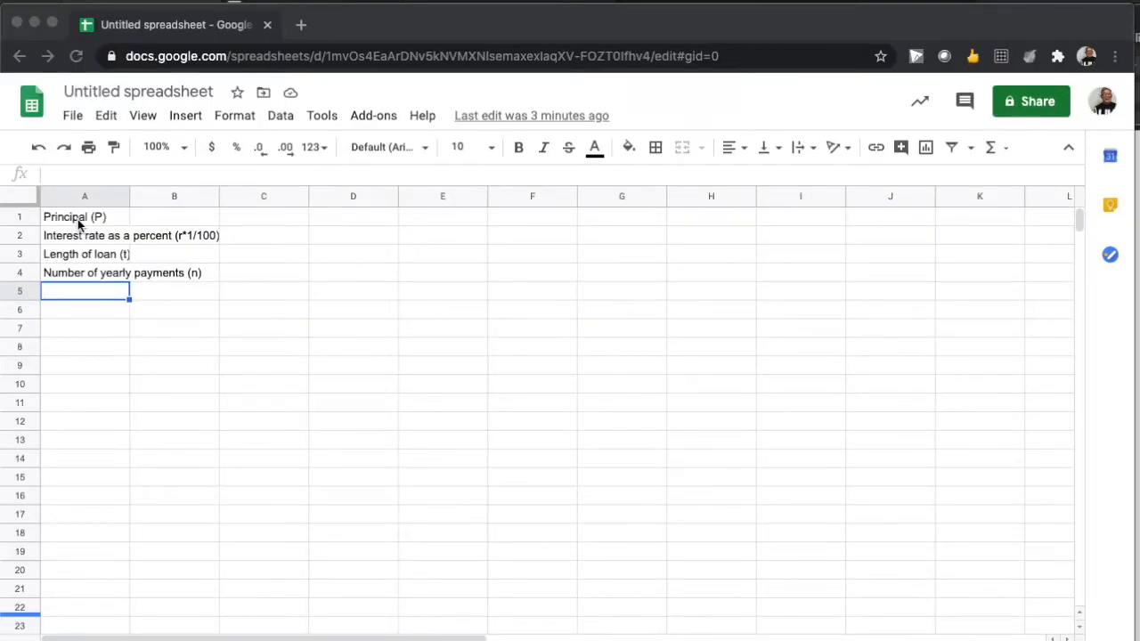
Fit column A's width to its loan labels and set the text in row 5 to wrap.
double_click(129, 199)
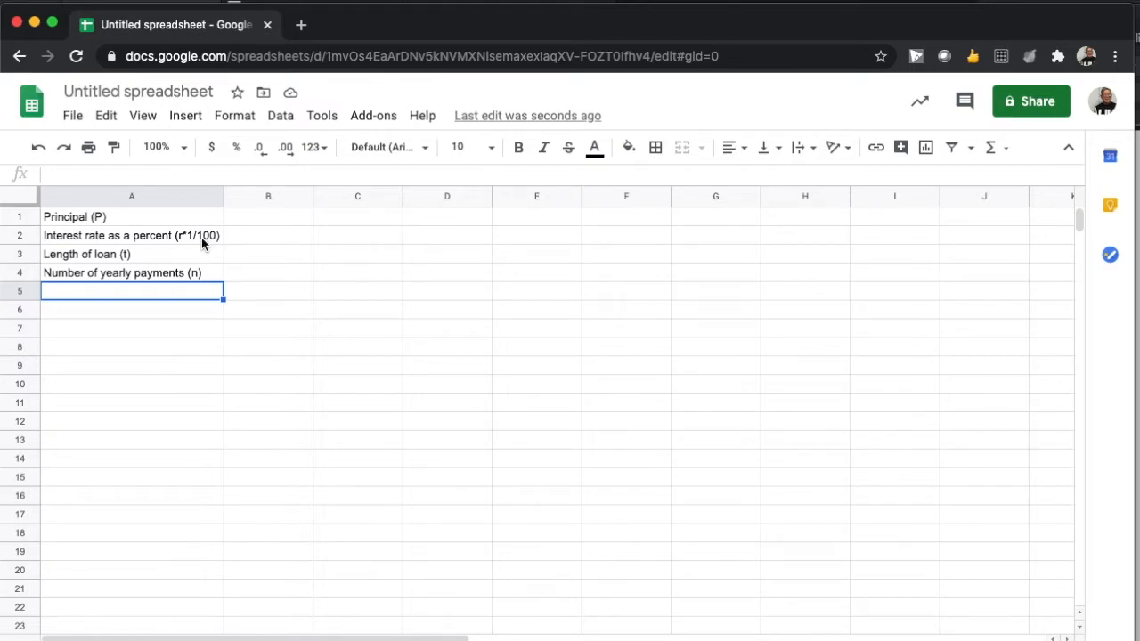
click(20, 290)
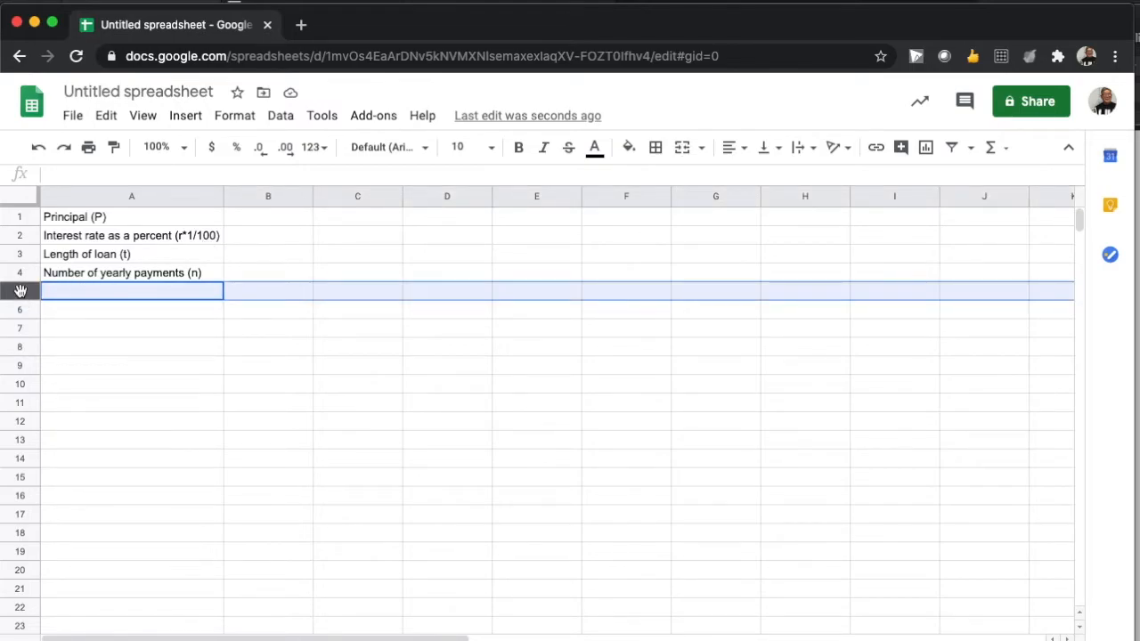
click(235, 116)
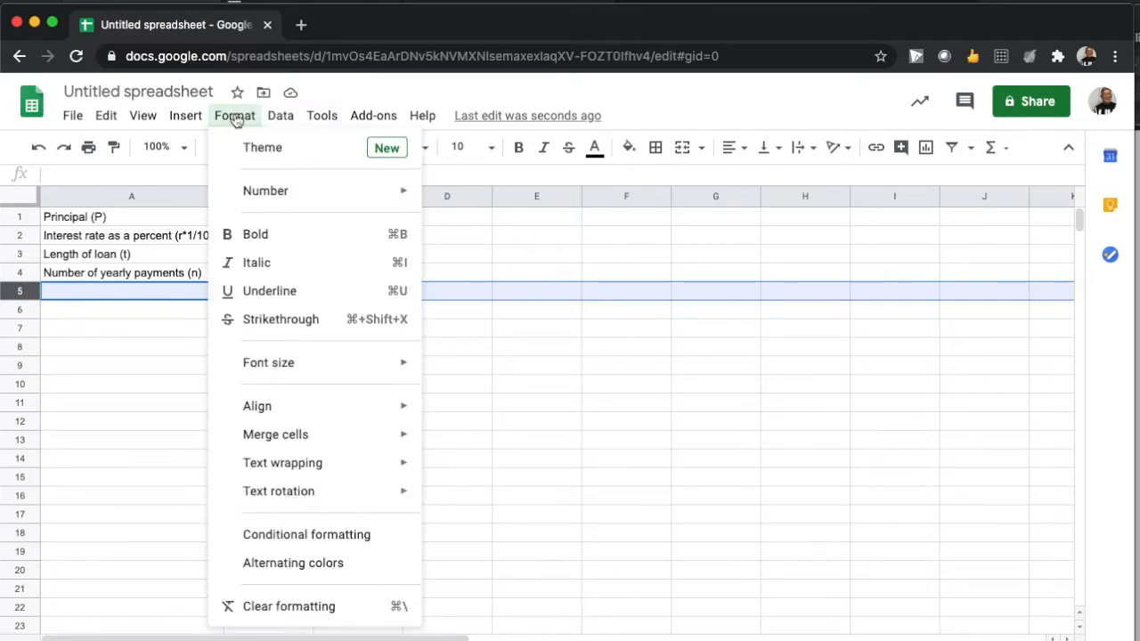
mouse_move(296, 469)
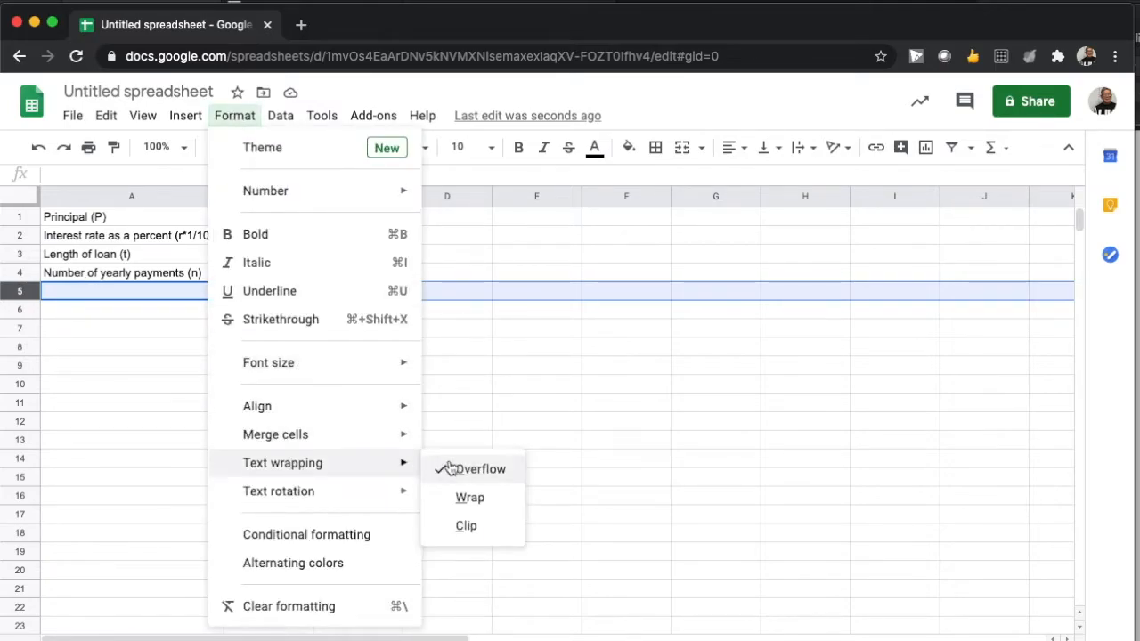
click(470, 497)
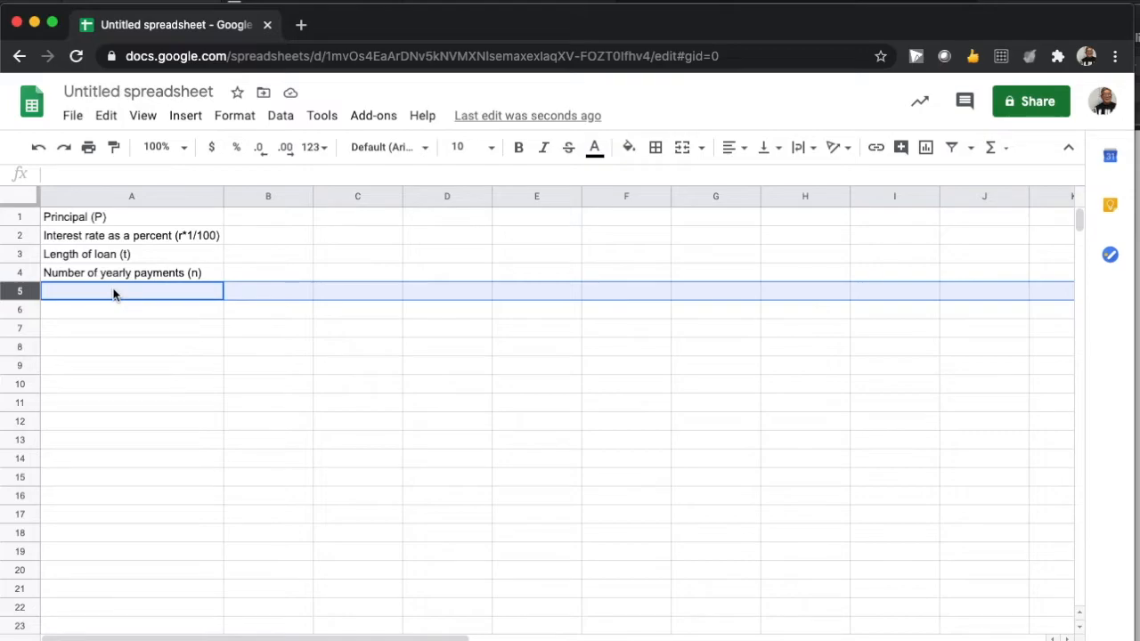
Enter the headers Payment Number, Beginning Balance and Monthly Payment in cells A5 to C5.
text(Payment Number)
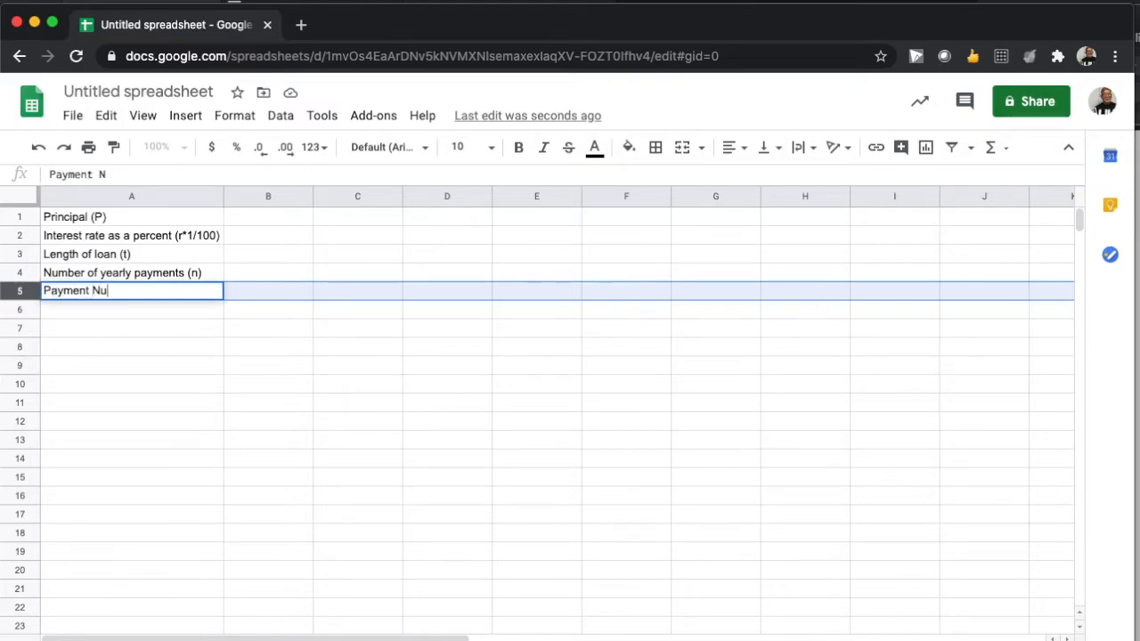
key(Return)
key(Right)
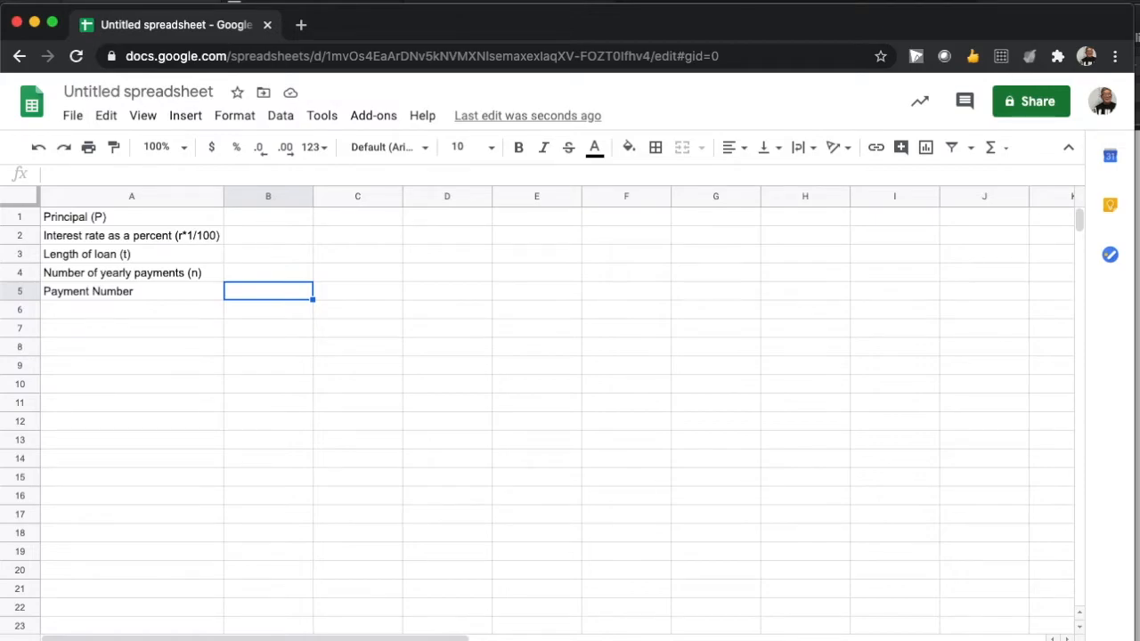
text(Beginning Balance)
key(Tab)
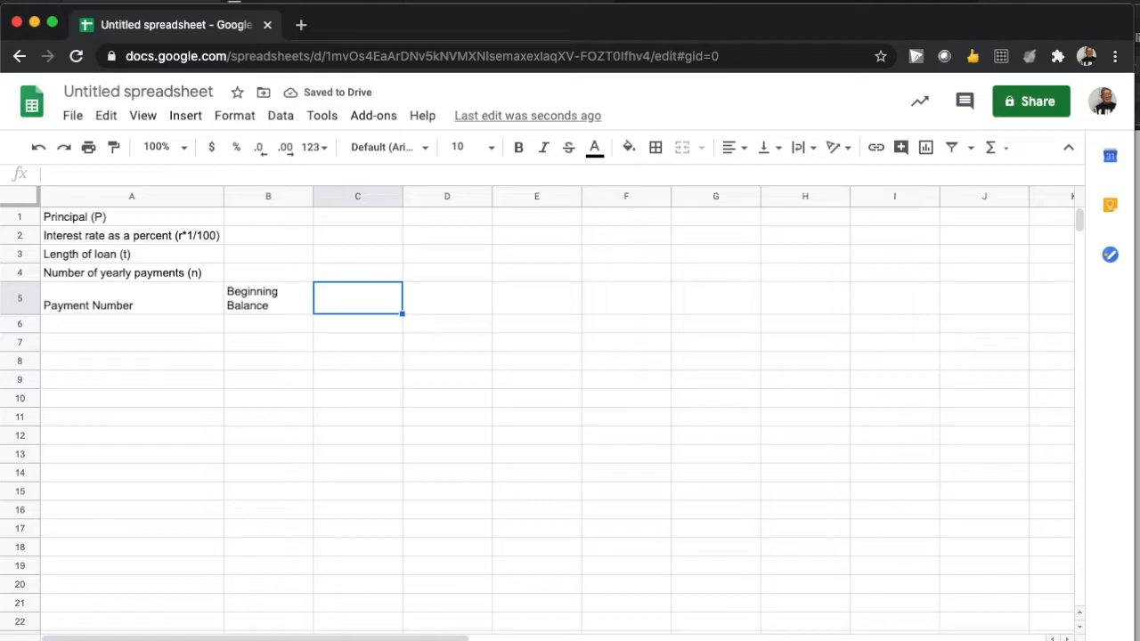
text(Monthly Payment)
key(Tab)
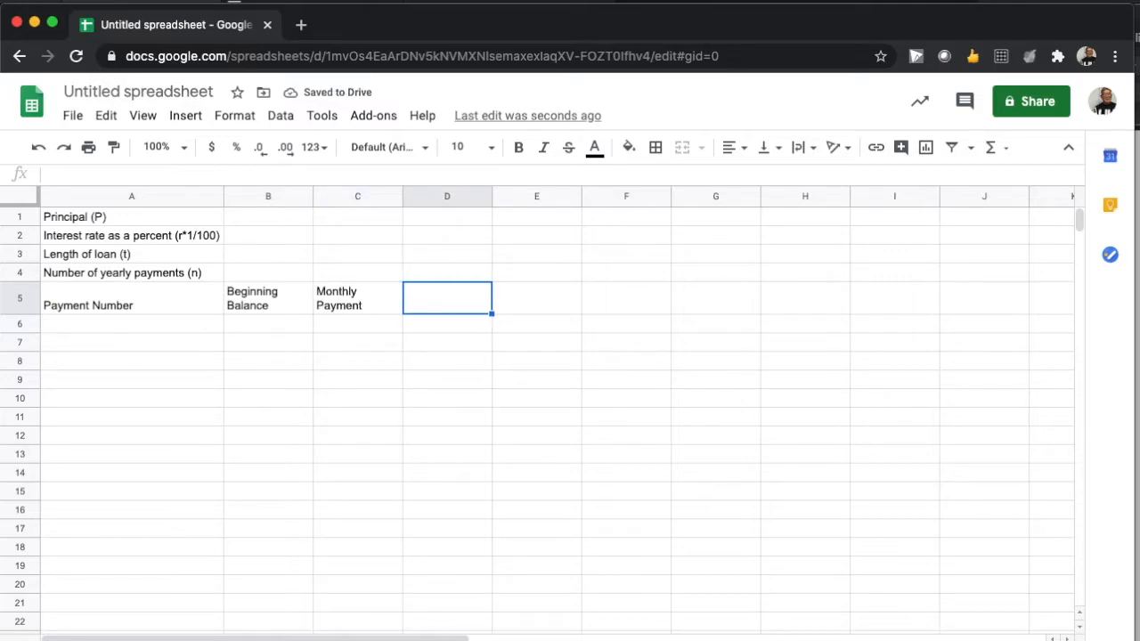
Enter the headers Towards Interest, Towards Principal and Ending Balance in cells D5 to F5.
text(Towar)
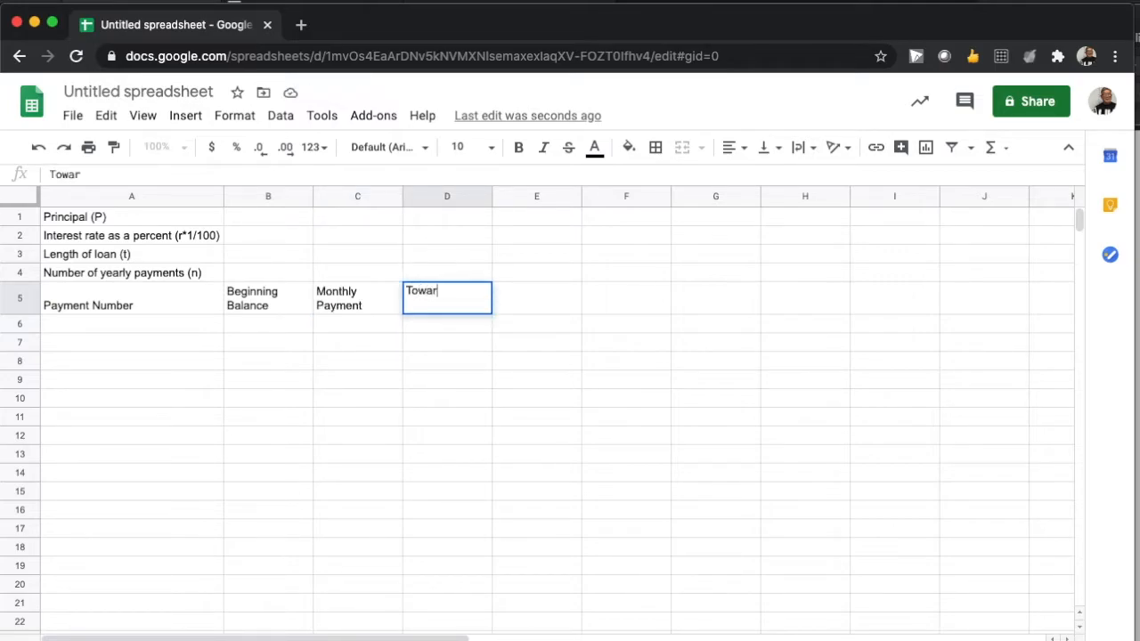
text(ds Interest)
key(Tab)
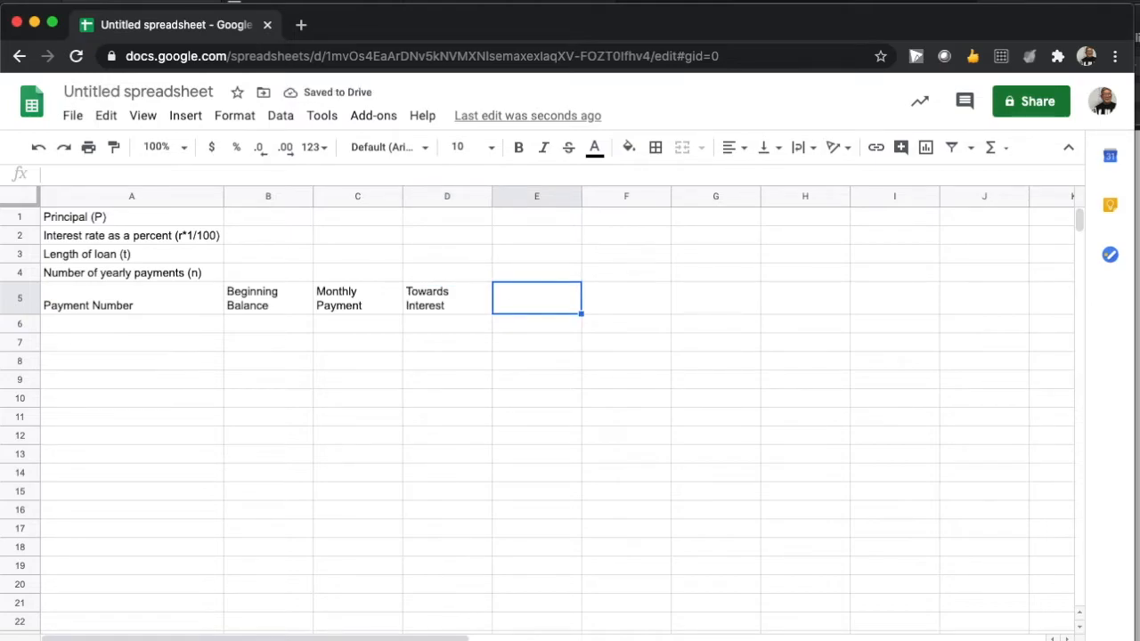
text(Towards Principal)
key(Tab)
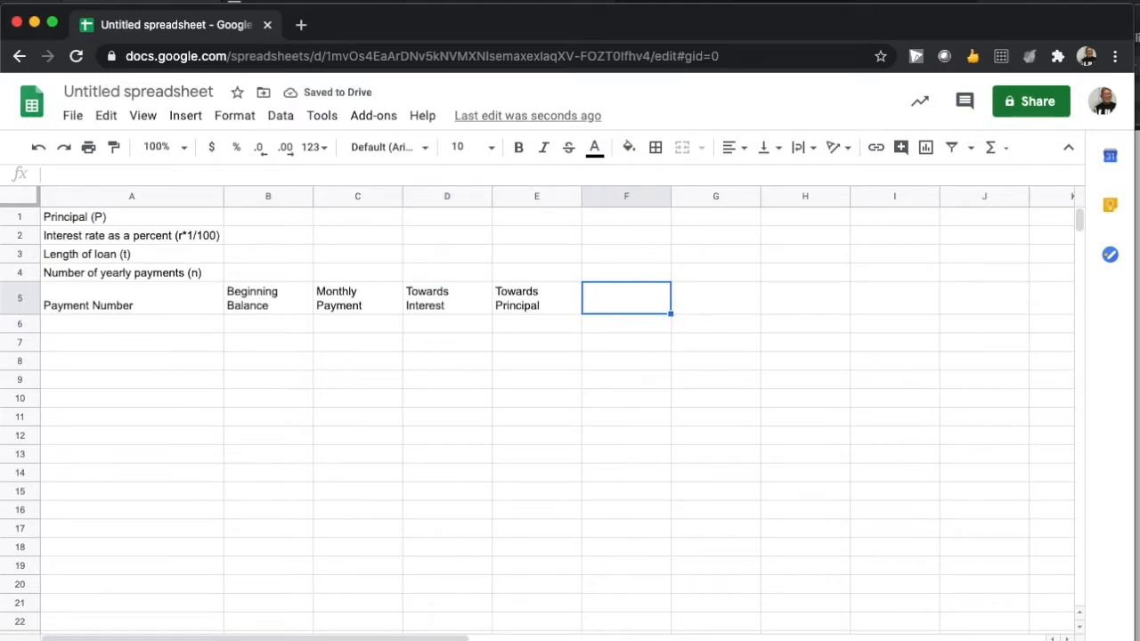
text(Ending B)
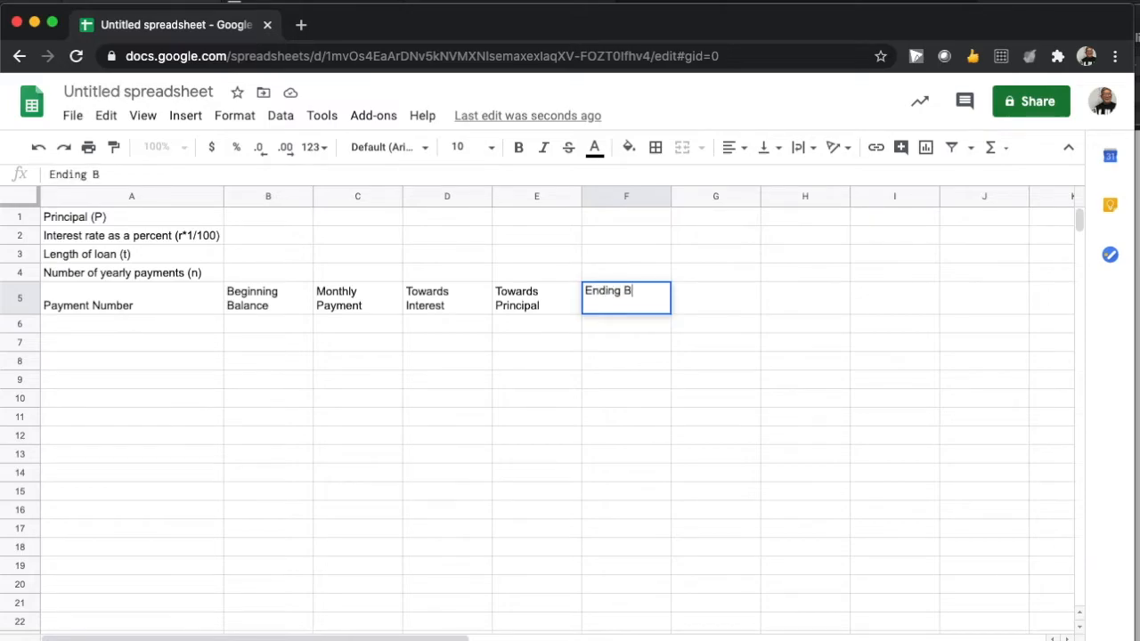
text(alance)
key(Tab)
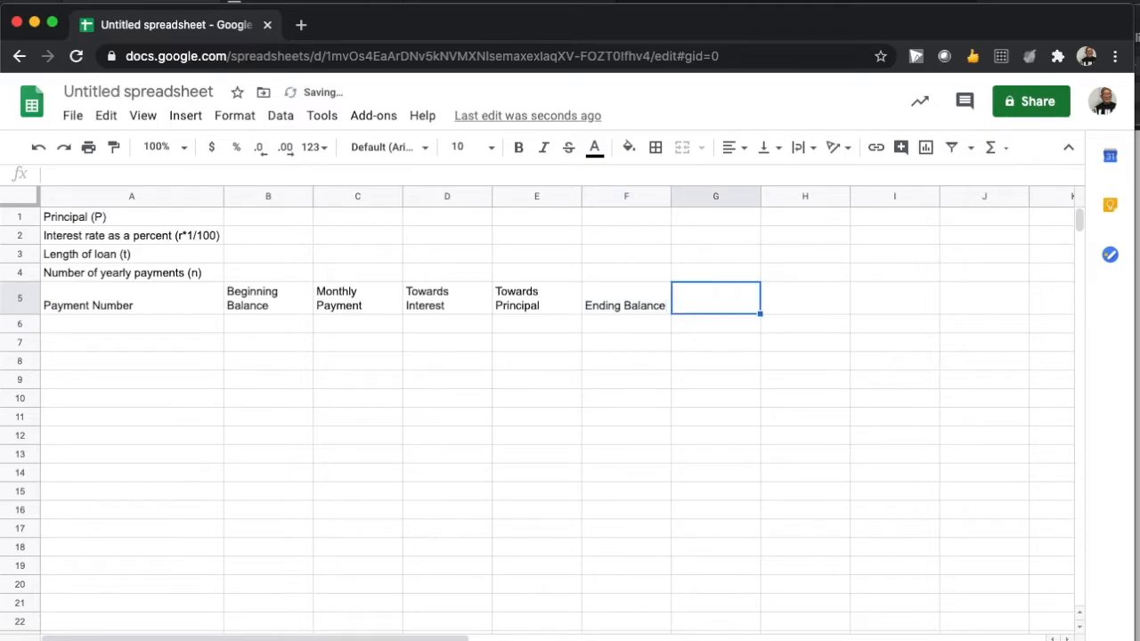
Start the payment numbering below the Payment Number header with 1 in A6 and 2 in A7.
key(Left)
key(Left)
key(Left)
key(Left)
key(Left)
key(Left)
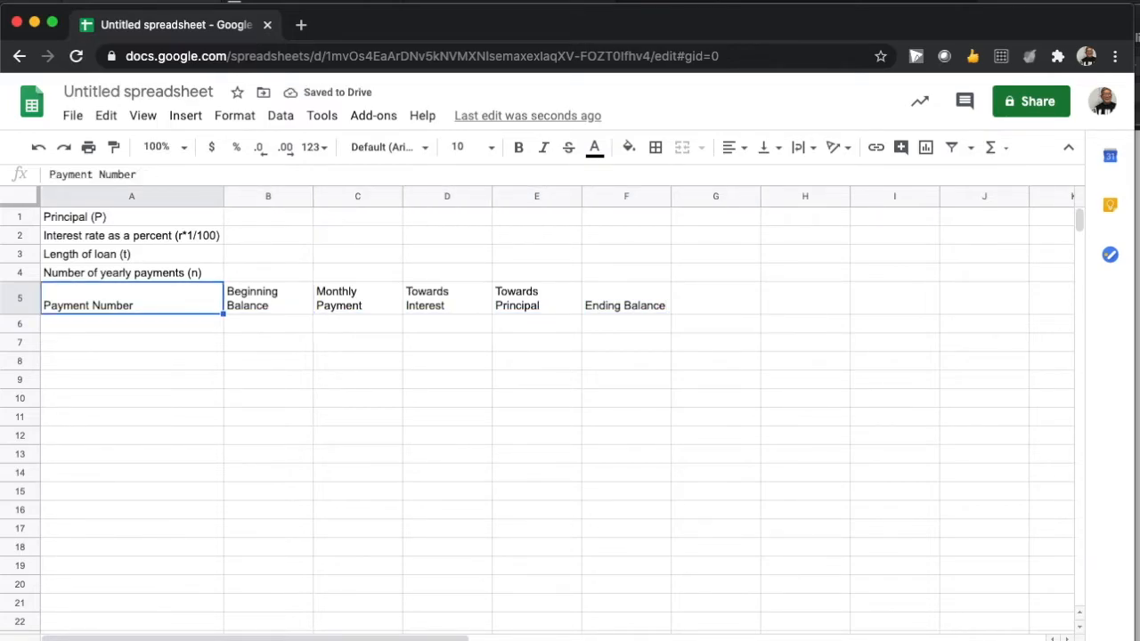
key(Down)
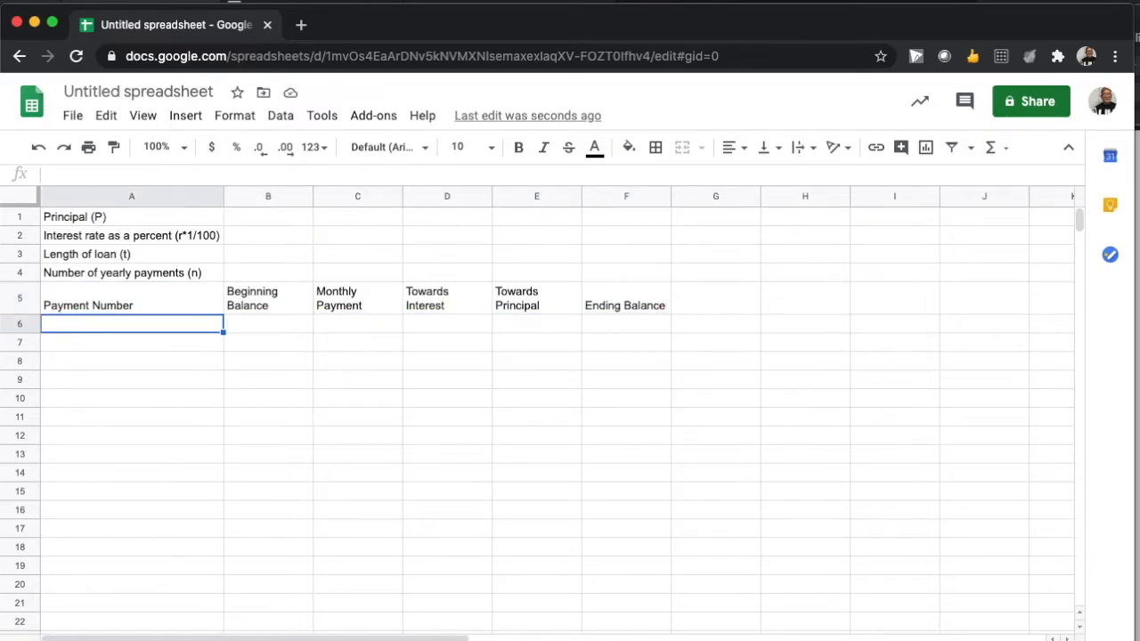
text(1)
key(Return)
text(2)
key(Return)
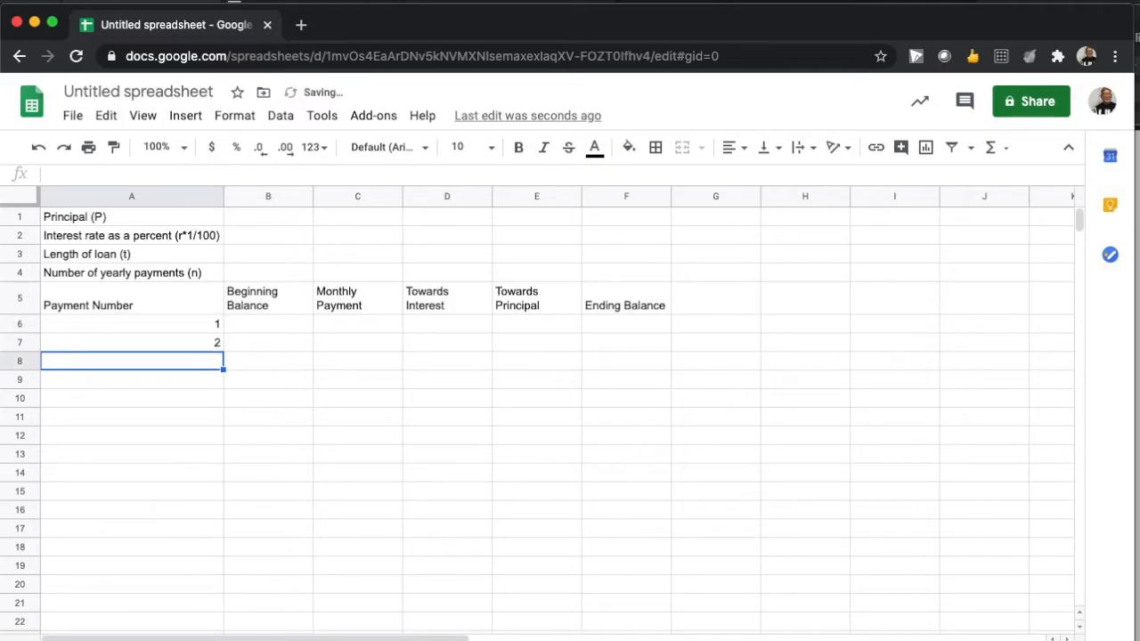
Fill the payment number series down column A to 180 in row 185, clearing the surplus number in A186.
drag(178, 322, 184, 342)
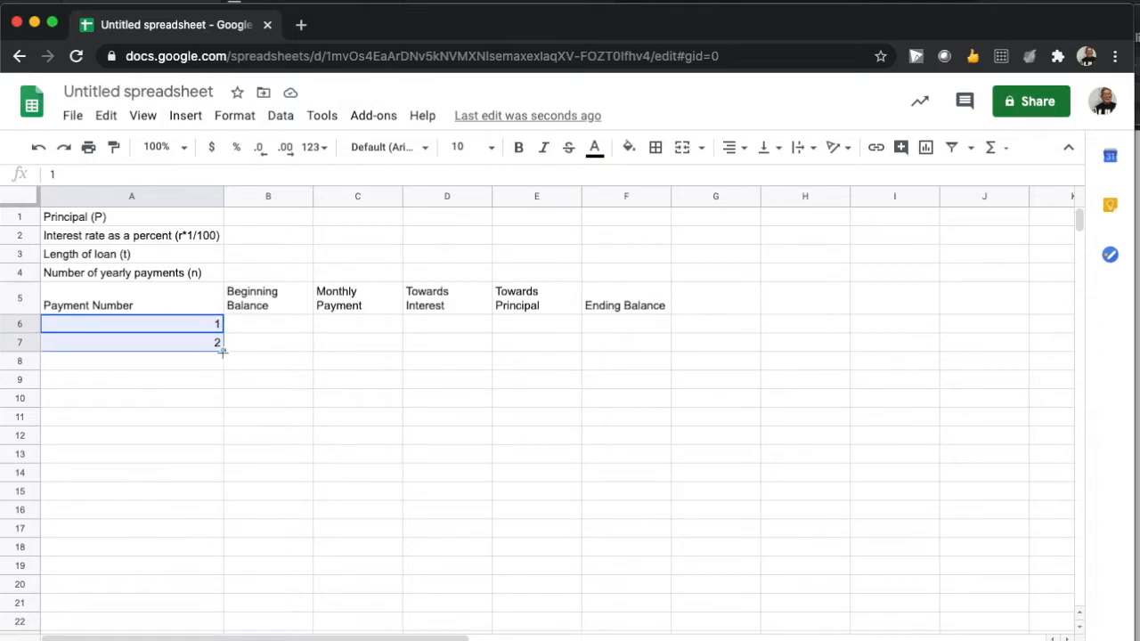
drag(224, 351, 223, 588)
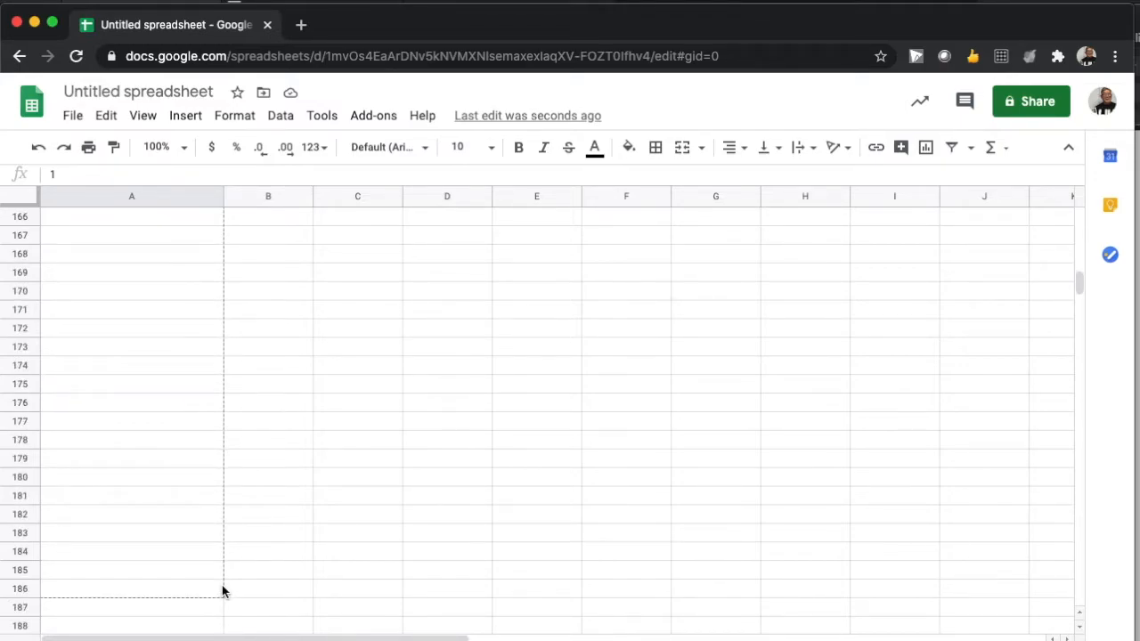
drag(222, 586, 222, 585)
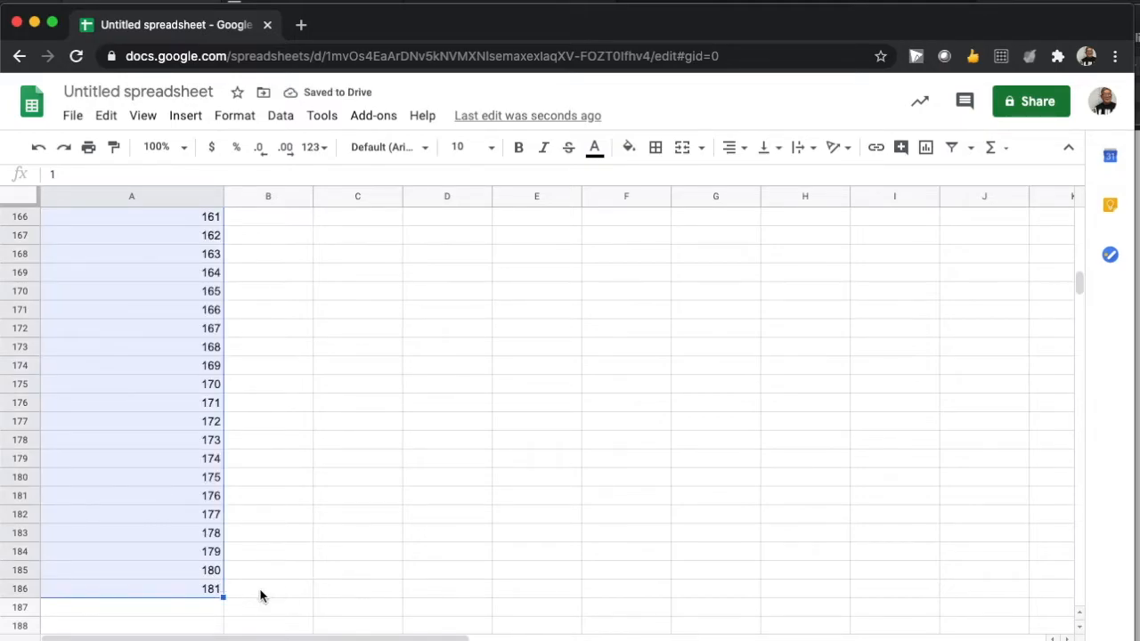
click(200, 589)
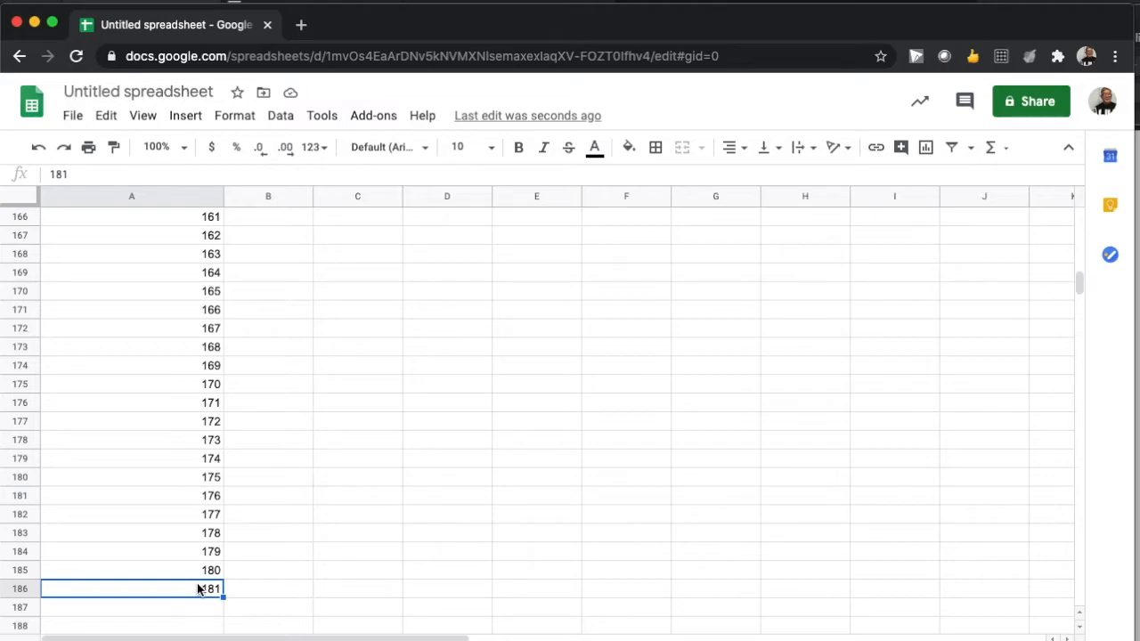
key(BackSpace)
key(Up)
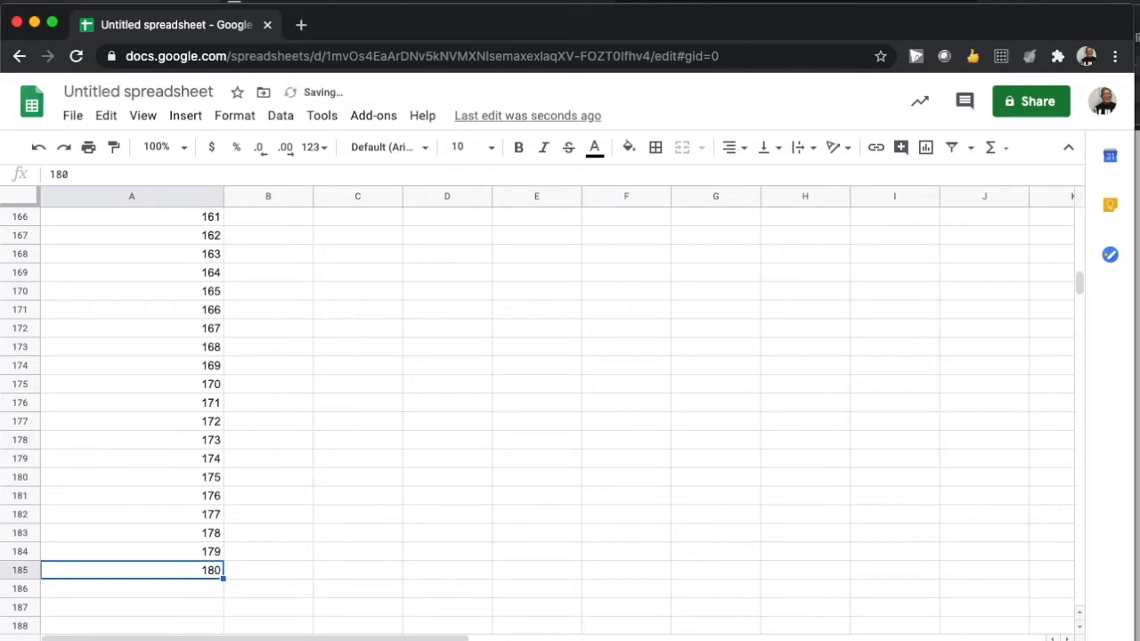
Center the Payment Number header and all payment numbers horizontally in A5 to A185.
scroll(153, 517, up, 20)
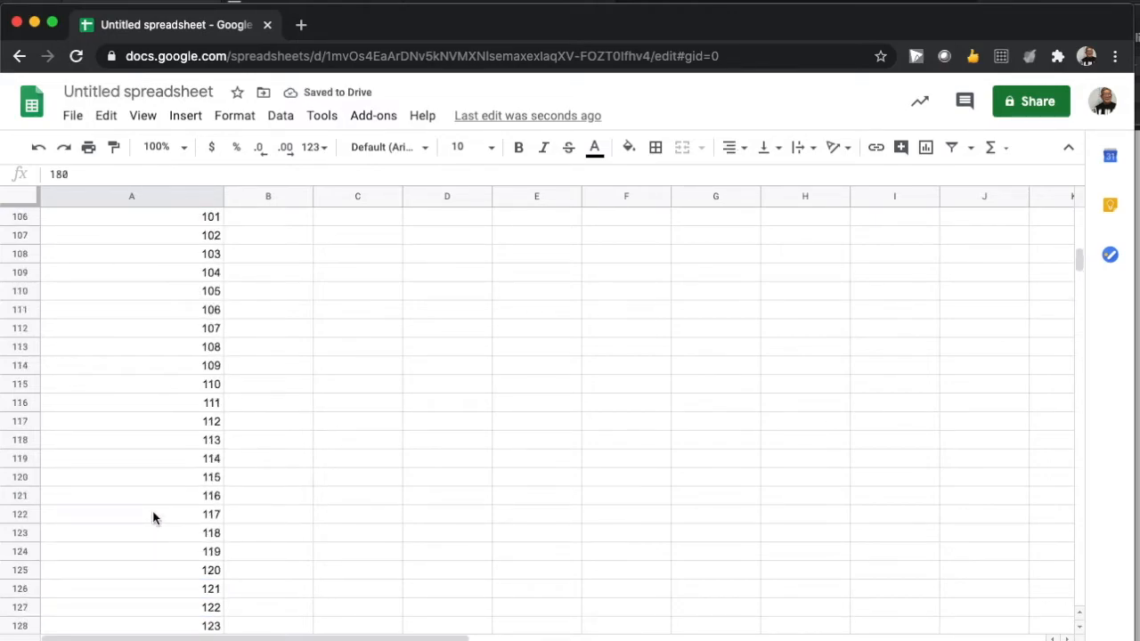
scroll(152, 517, up, 18)
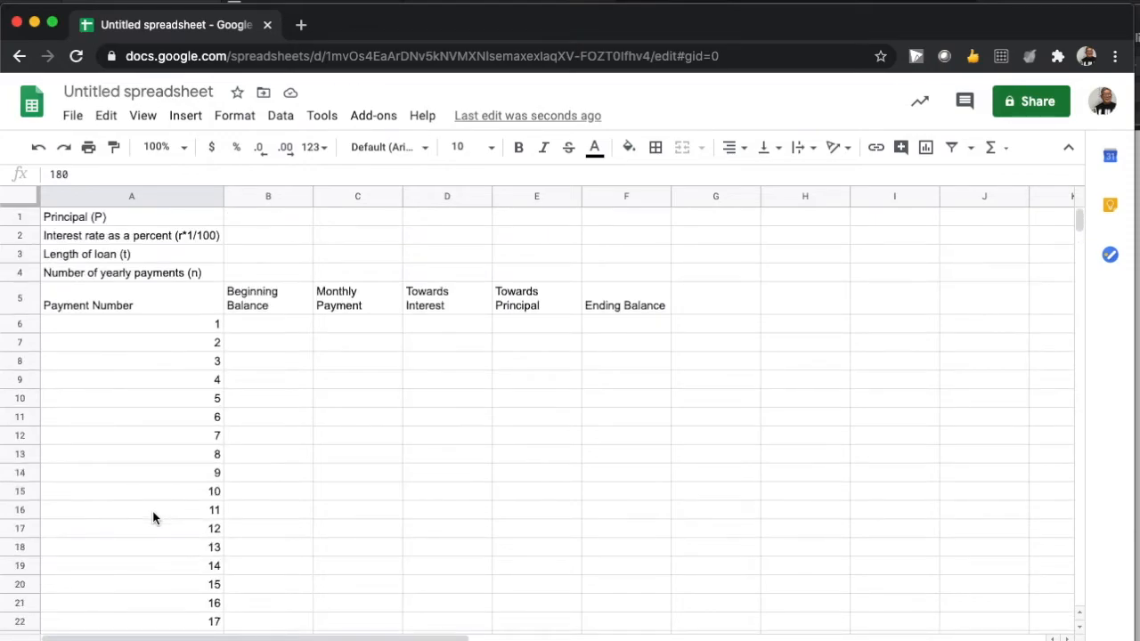
drag(112, 303, 137, 364)
click(730, 149)
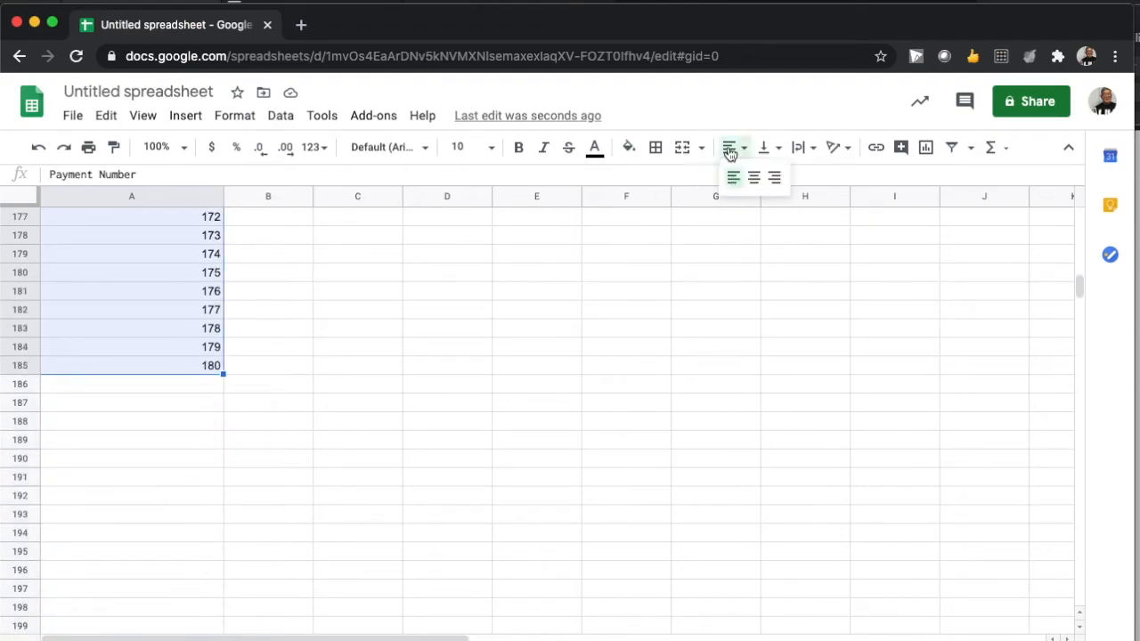
click(754, 177)
click(420, 330)
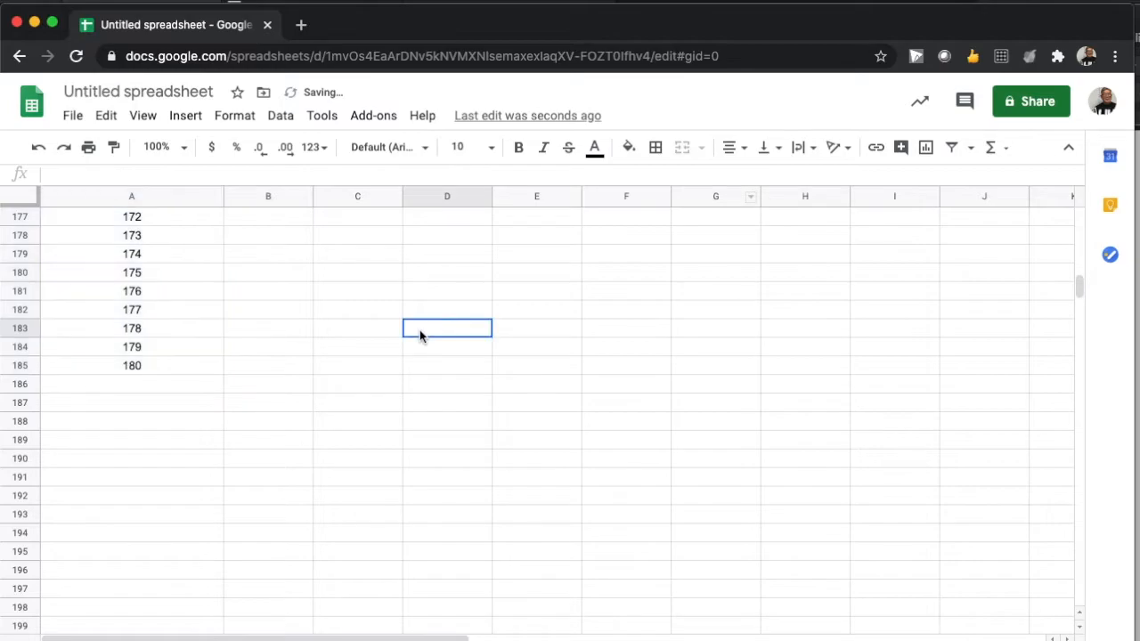
Enter principal 300000, interest rate 5.75, loan length 15 and 12 yearly payments in B1 to B4, formatting the principal as currency.
scroll(211, 352, up, 20)
scroll(212, 357, up, 15)
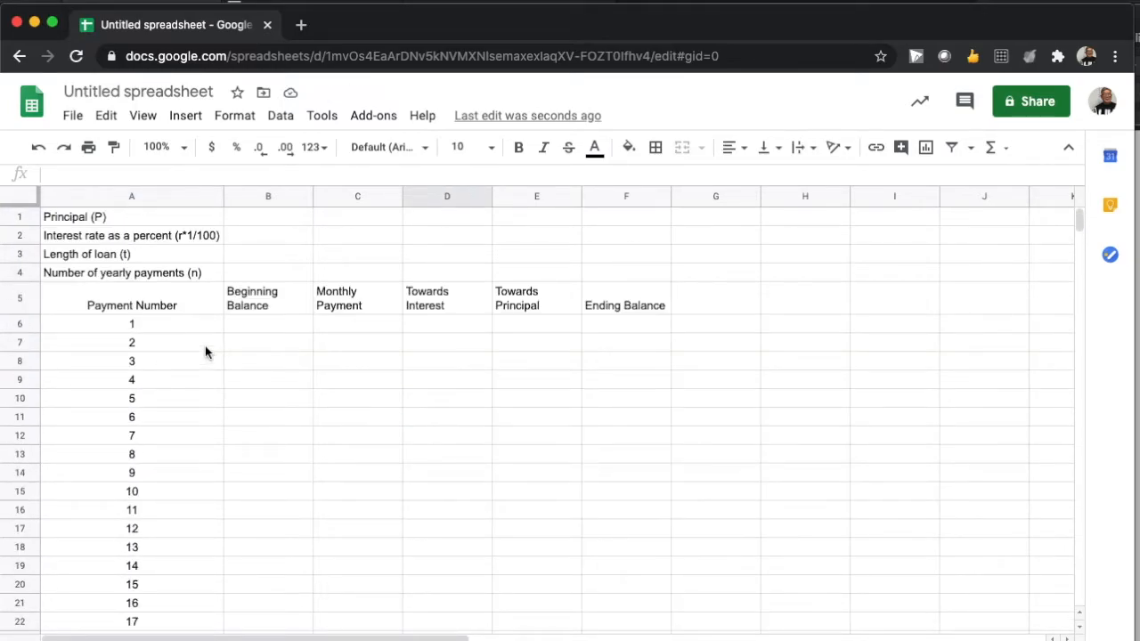
click(264, 326)
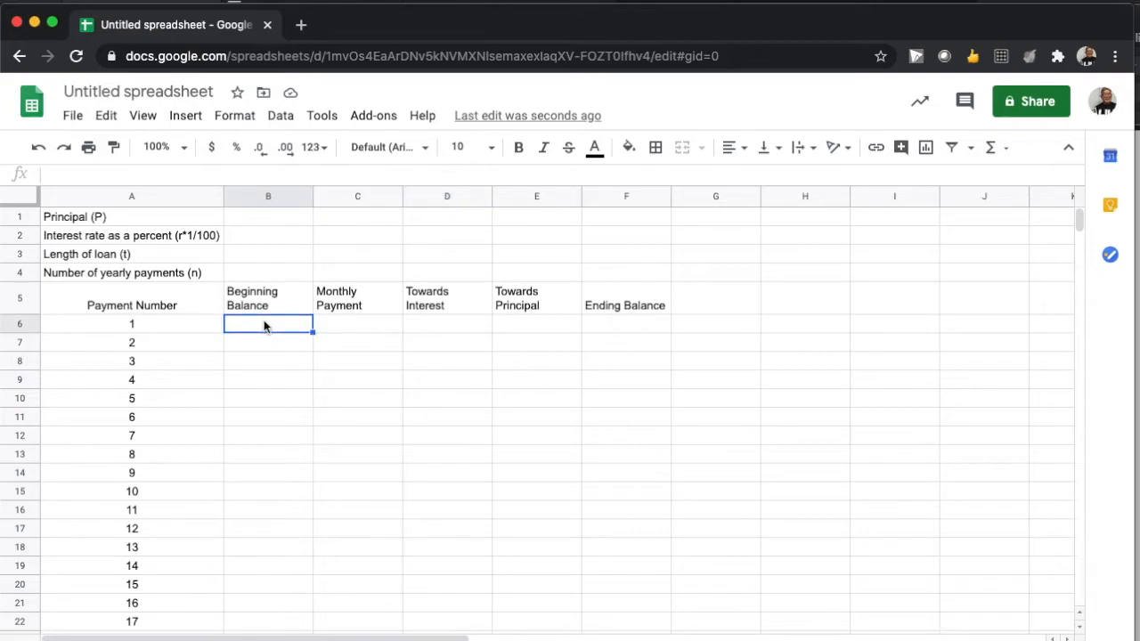
click(265, 221)
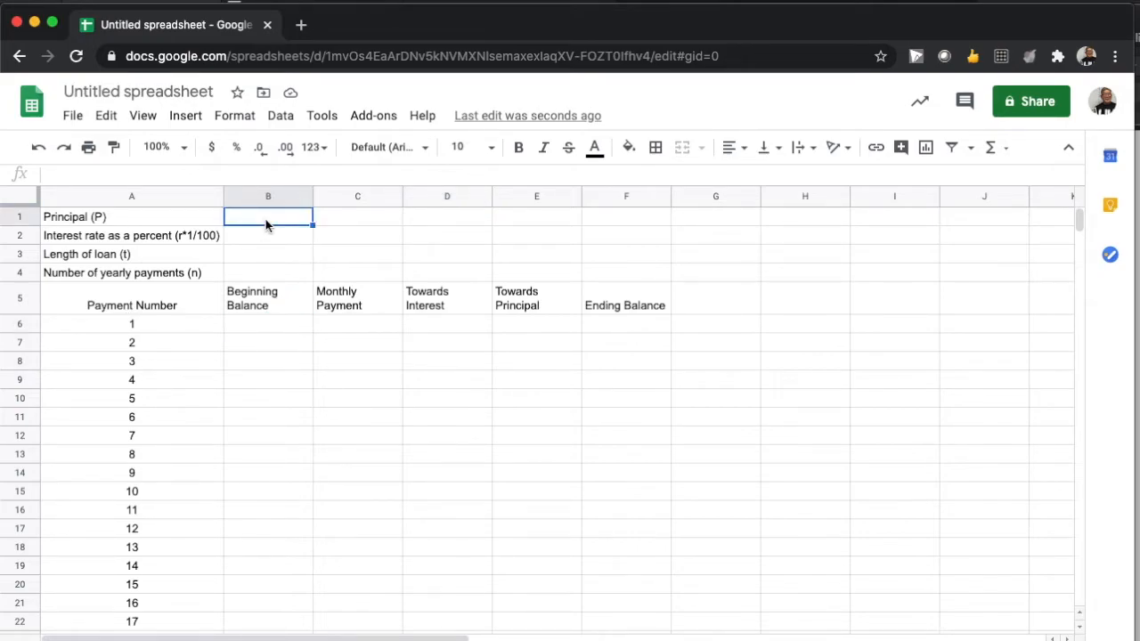
text(300000)
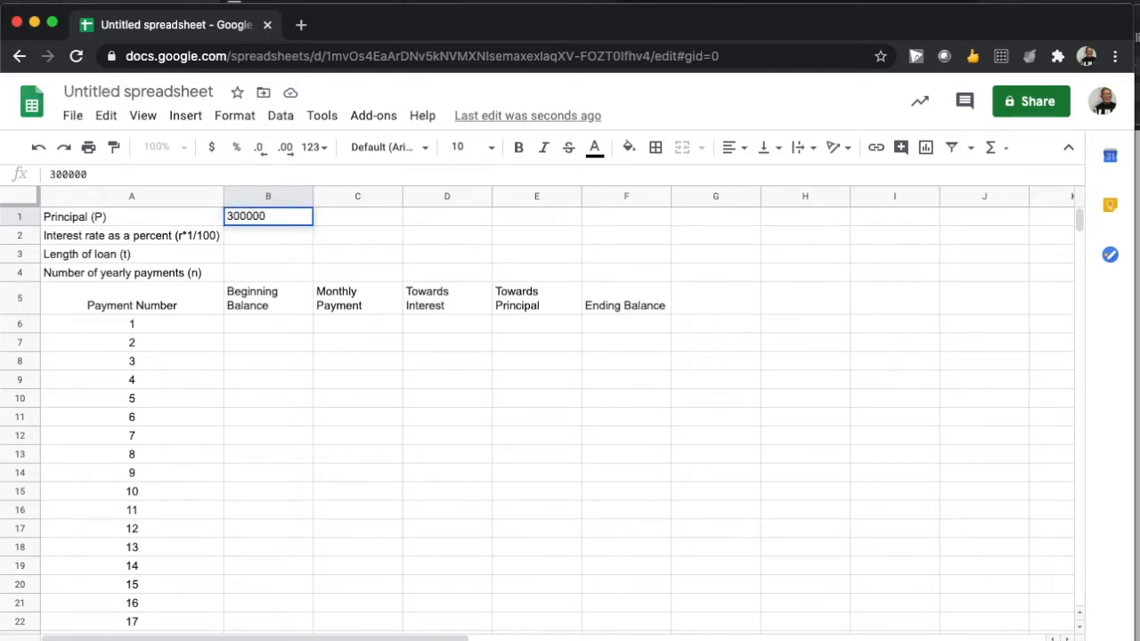
key(Return)
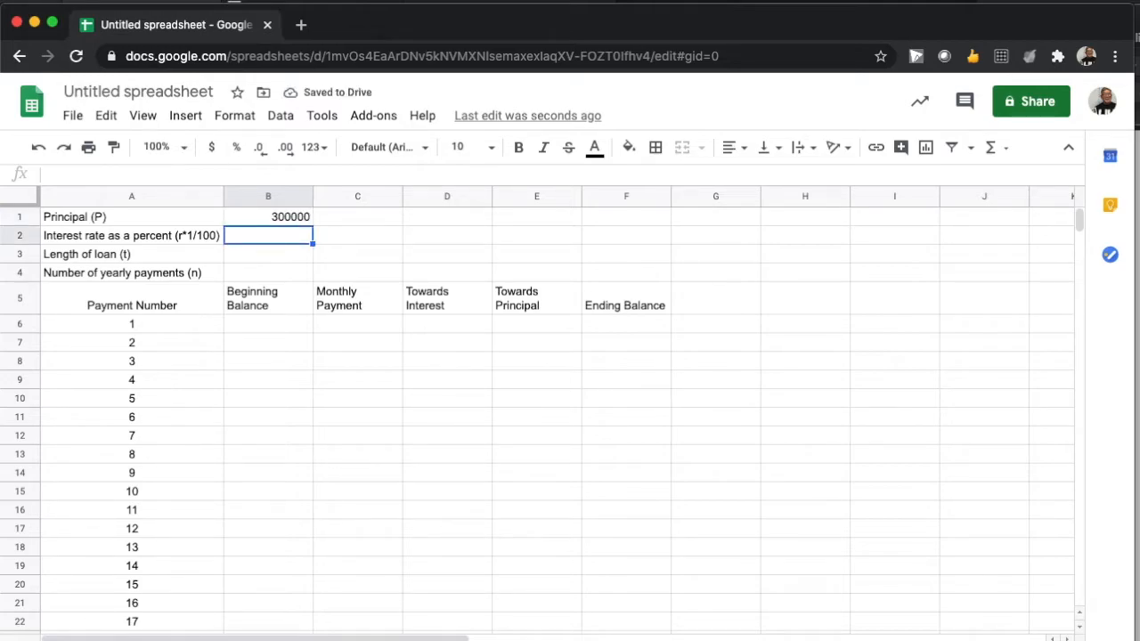
text(5.75)
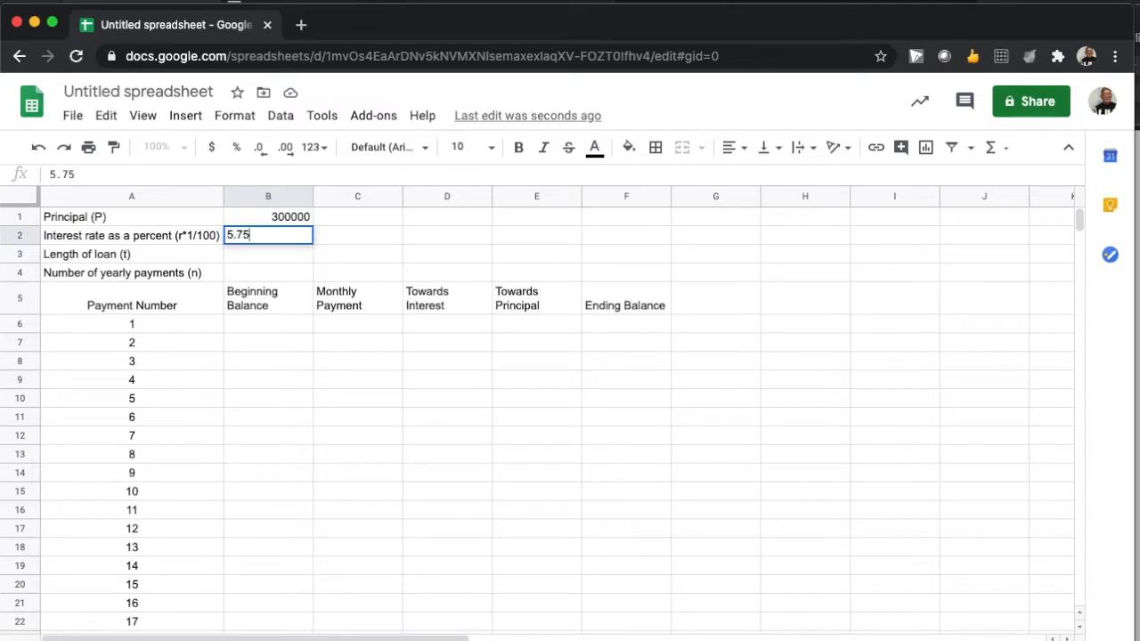
key(Return)
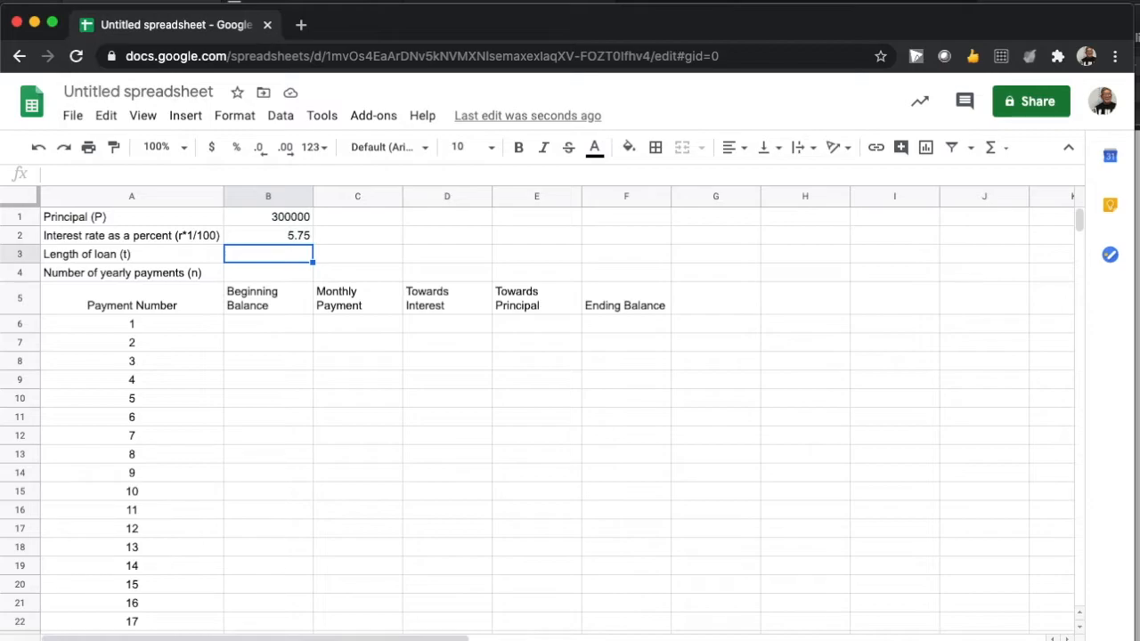
text(15)
key(Return)
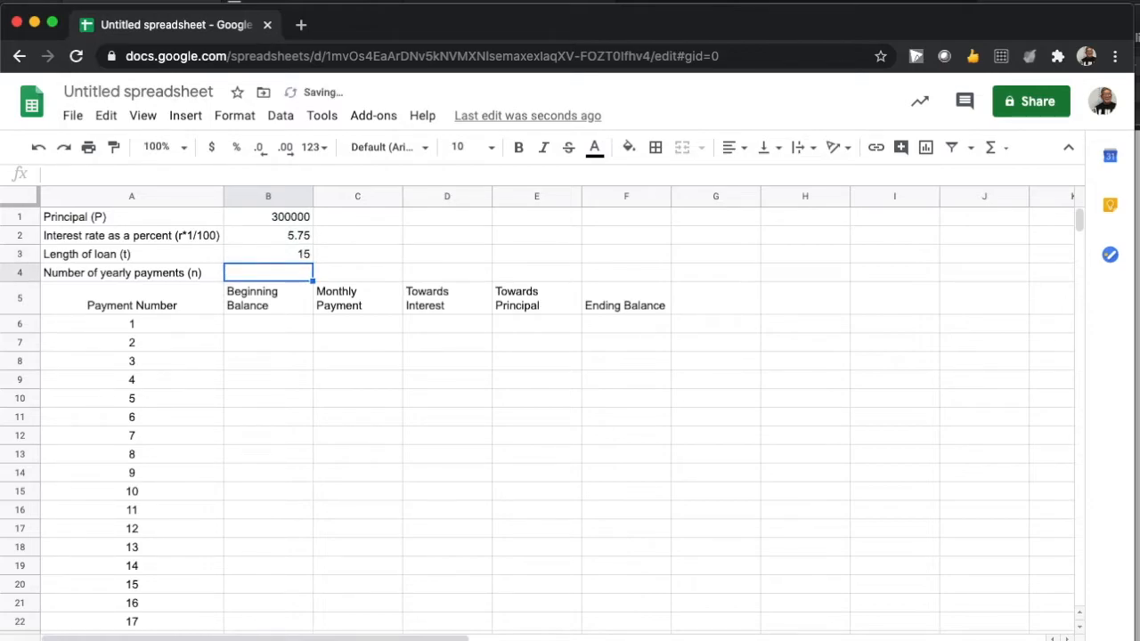
text(12)
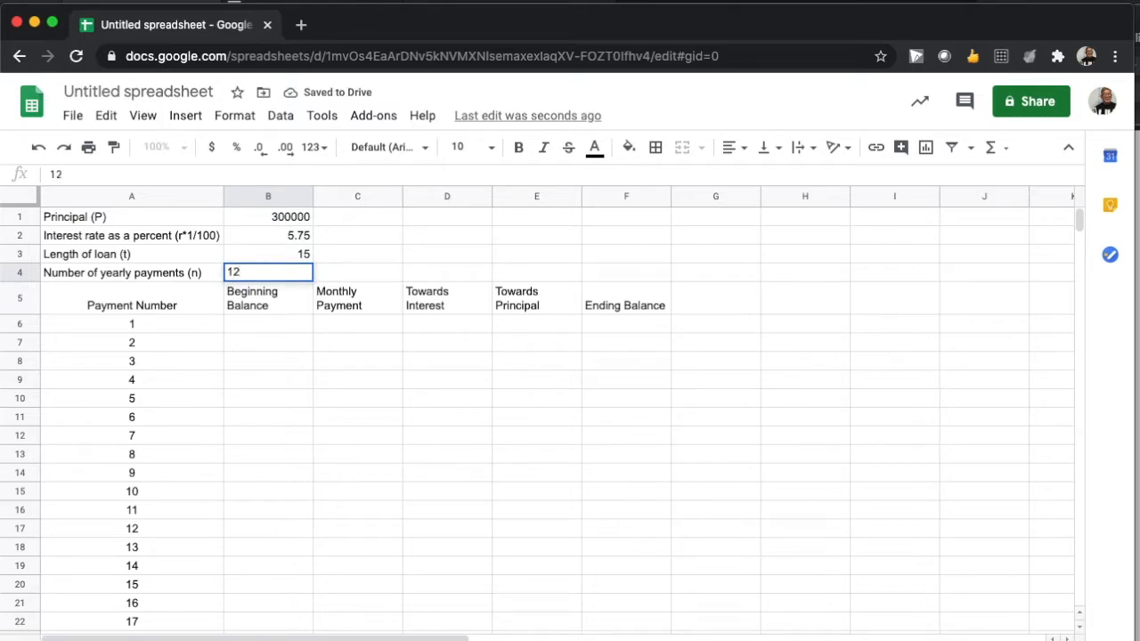
key(Return)
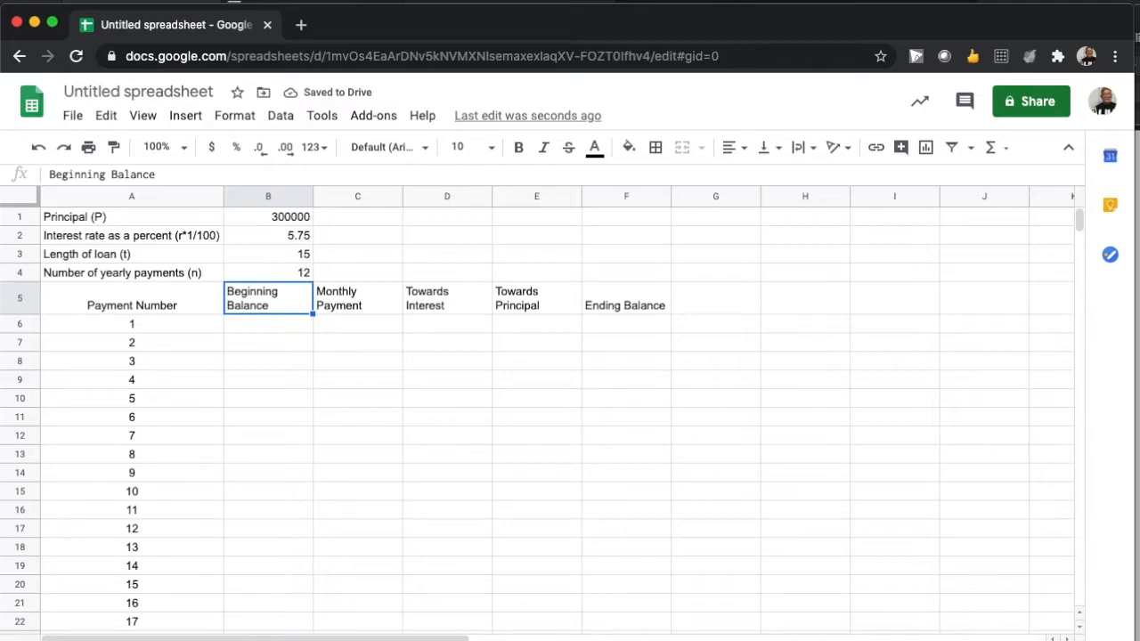
click(277, 218)
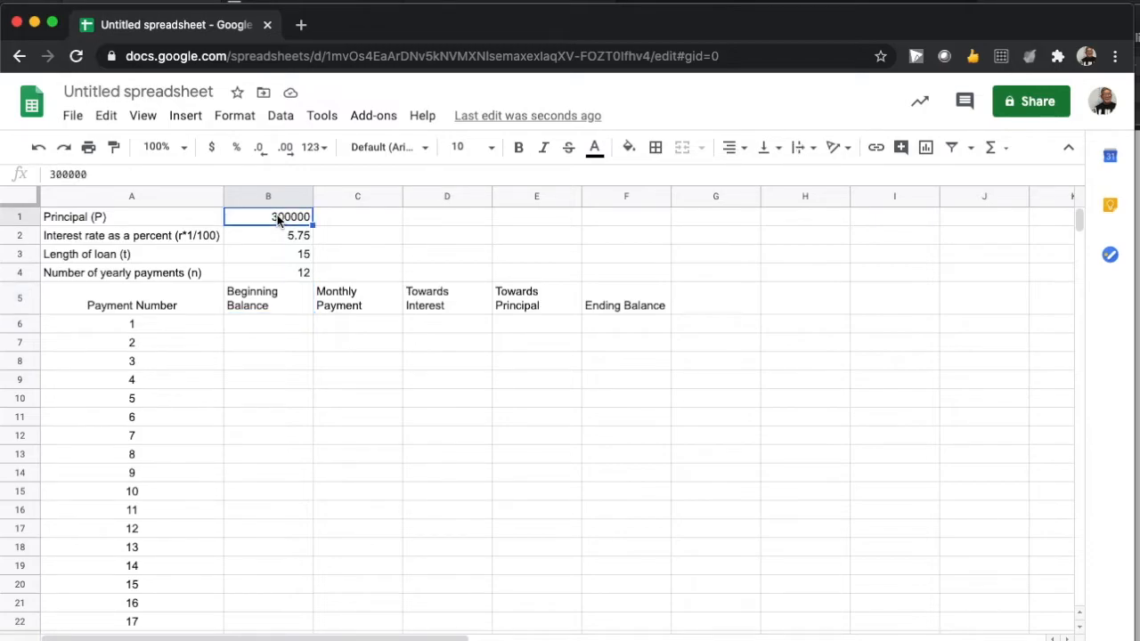
click(212, 148)
Set the first Beginning Balance in B6 to the loan principal with the absolute reference =$B$1.
click(264, 327)
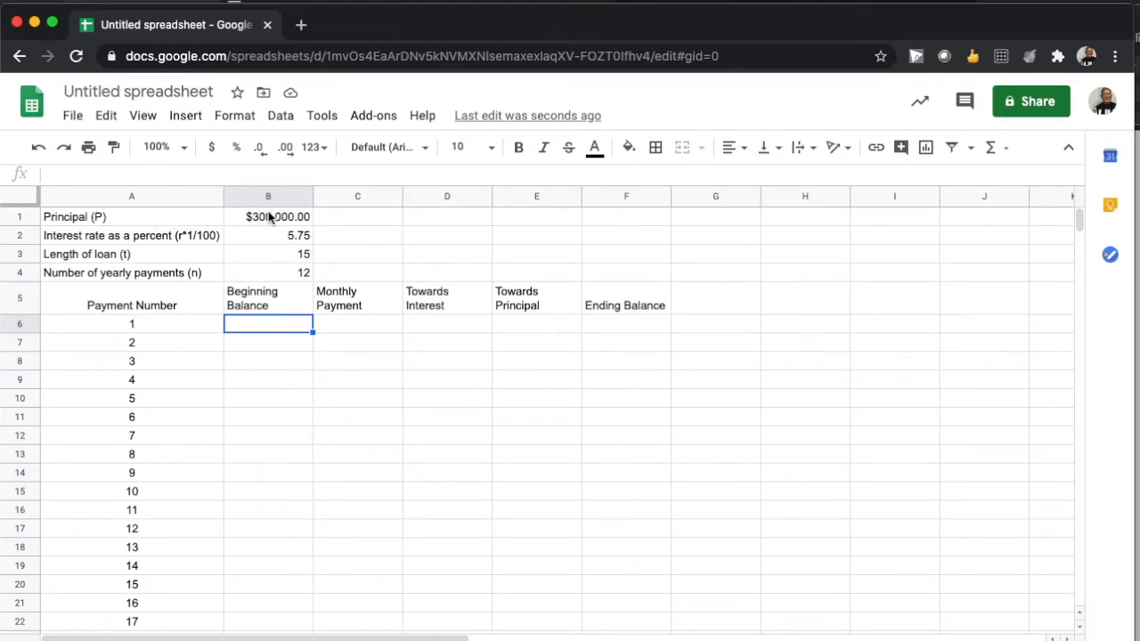
text(=)
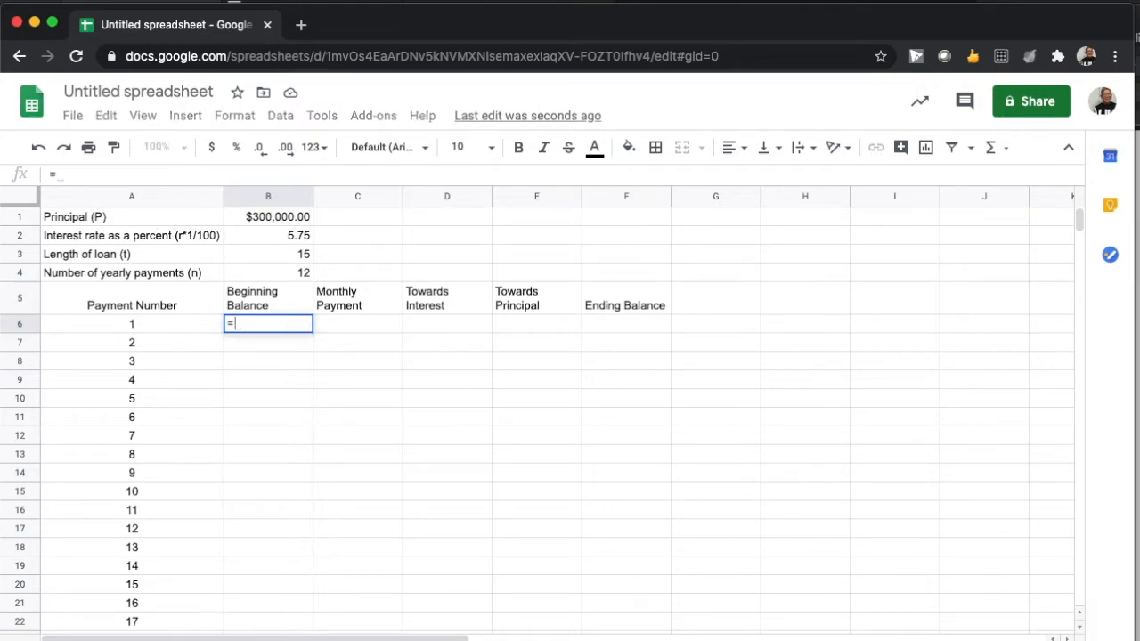
click(270, 219)
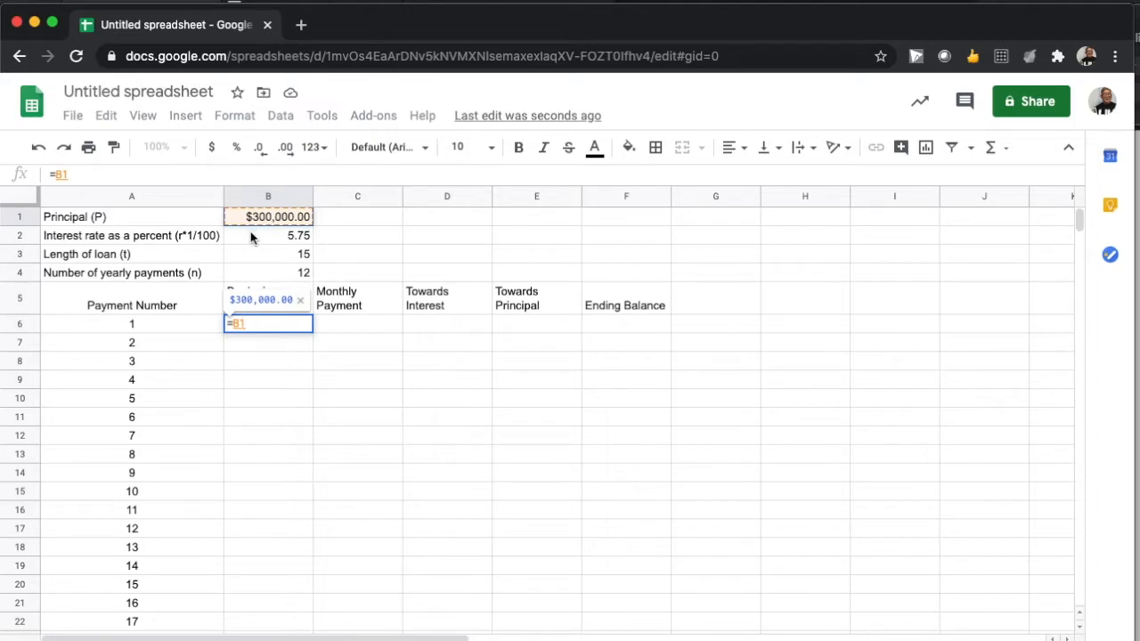
key(Left)
key(Right)
click(100, 175)
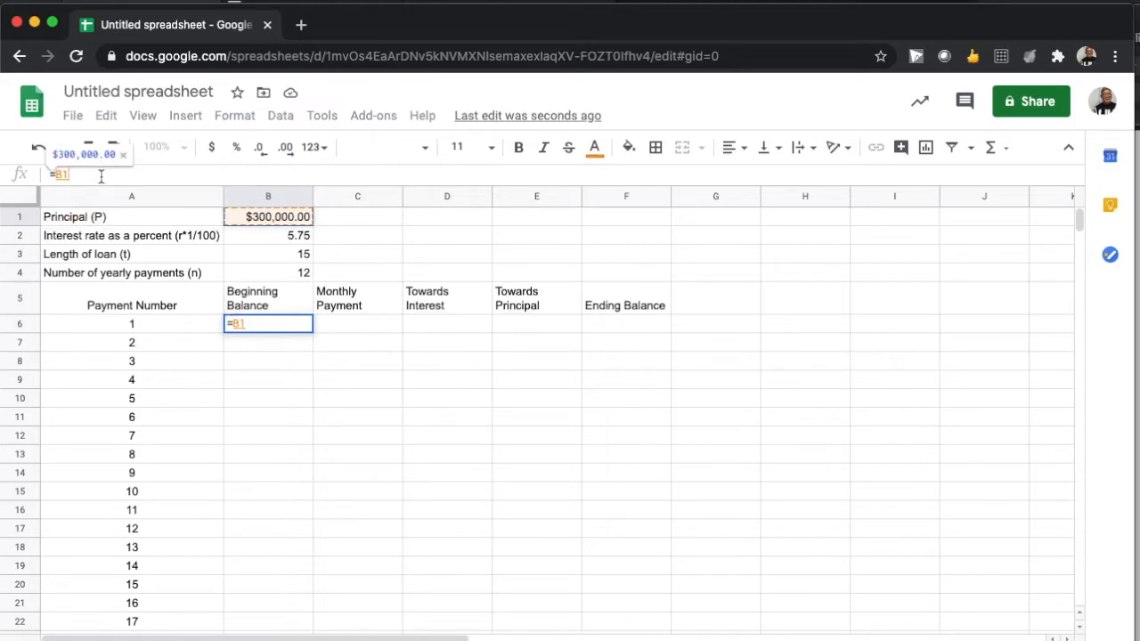
key(Left)
key(Left)
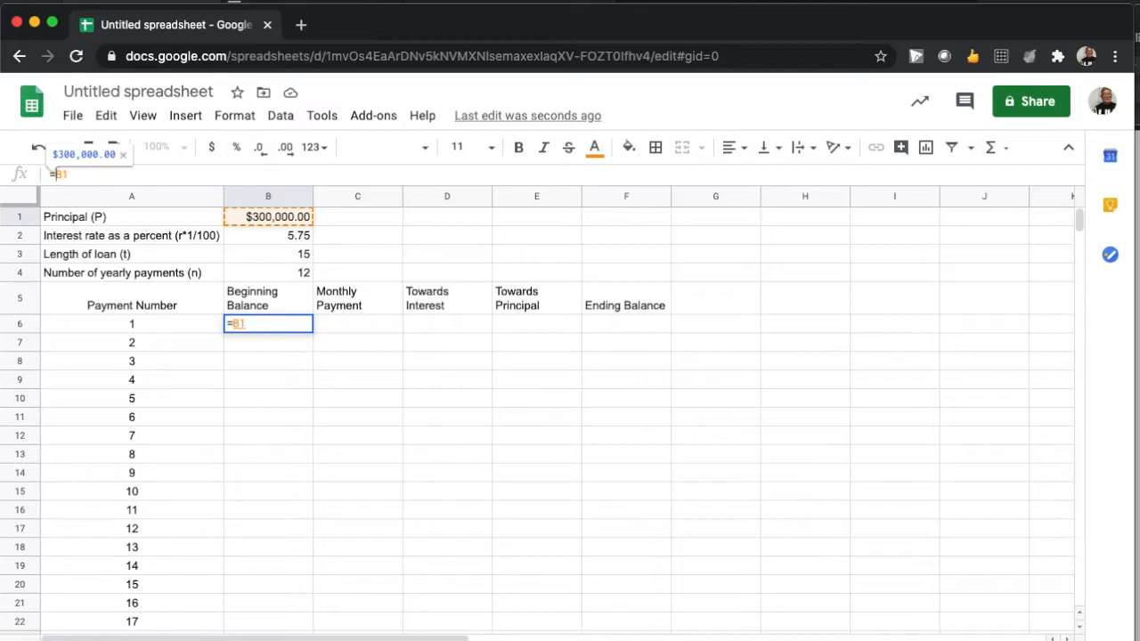
text($)
key(Right)
text($)
key(Return)
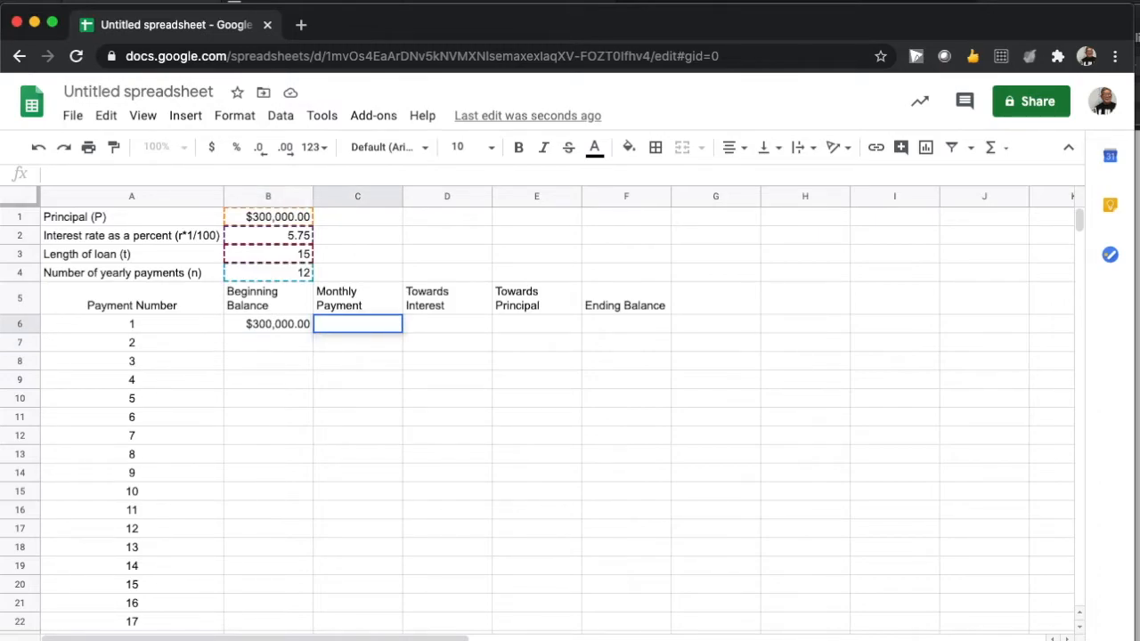
Begin the Monthly Payment formula in C6 with the principal as an absolute reference, =(($B$1).
text(=)
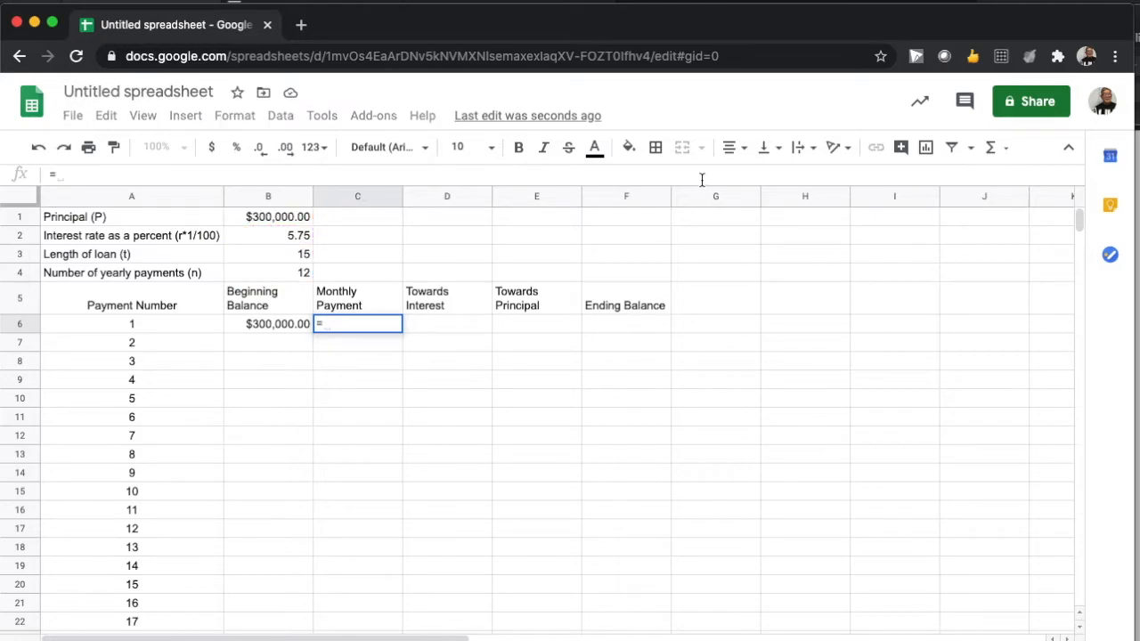
click(265, 217)
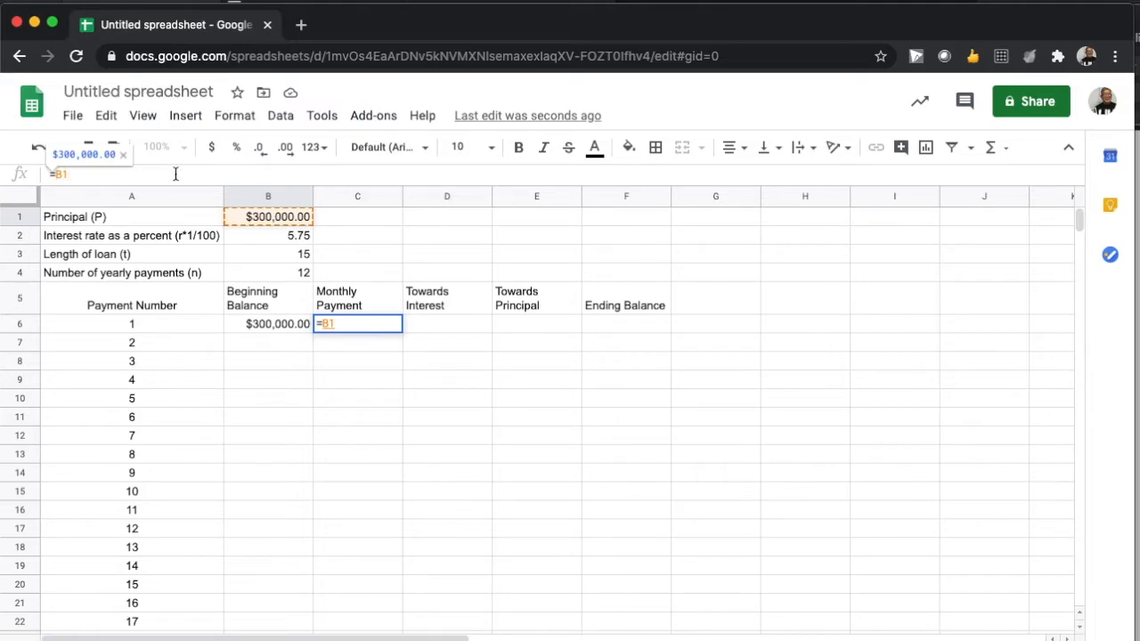
text($B$)
click(322, 323)
text(()
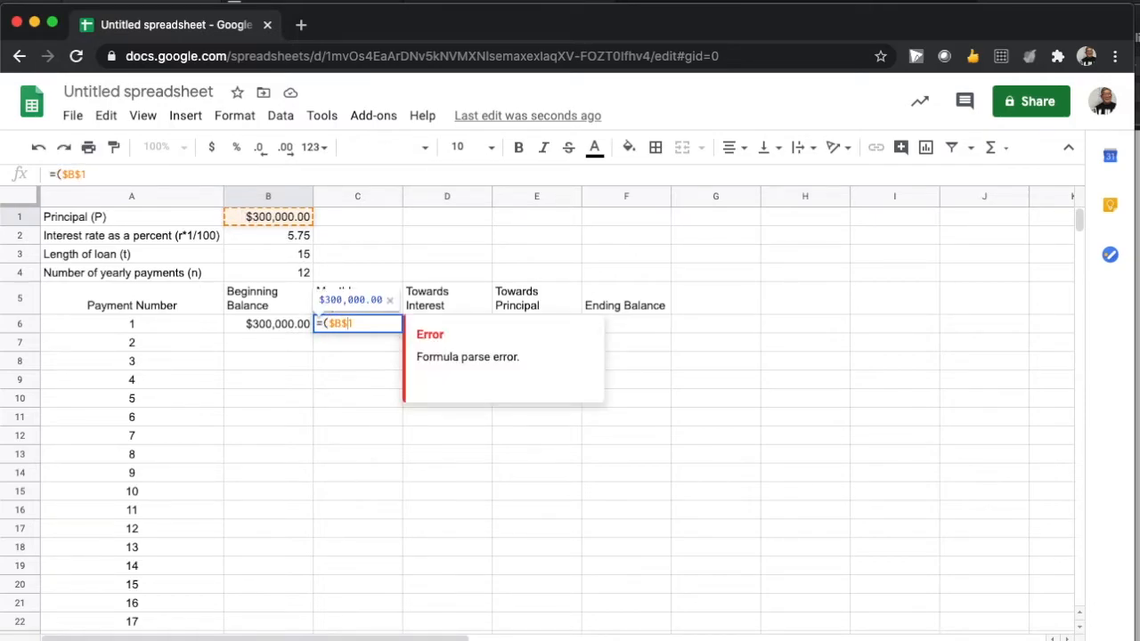
text())
text(()
click(367, 324)
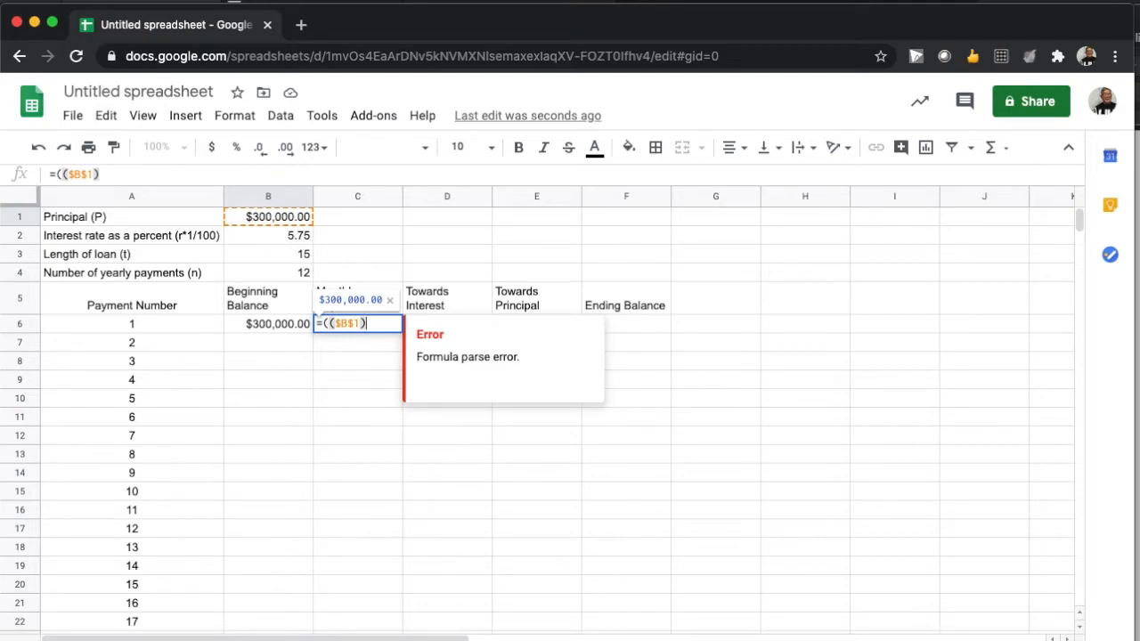
Multiply the principal in the C6 formula by the periodic interest rate to make it =(($B$1)*(($B$2)/$B$4*1/100)).
text(*()
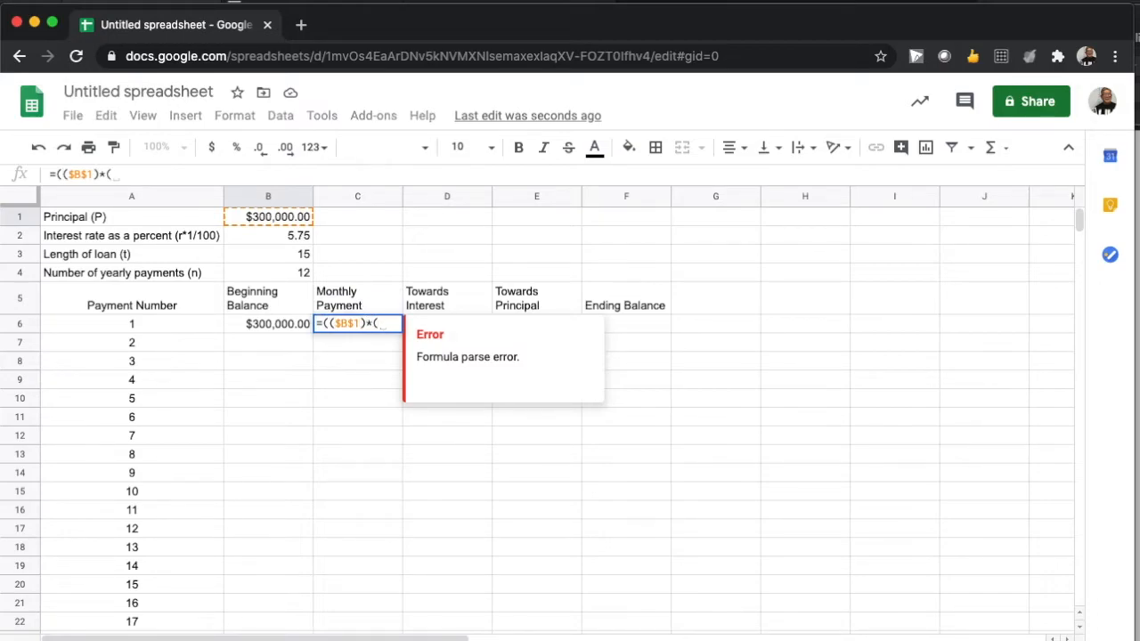
click(287, 233)
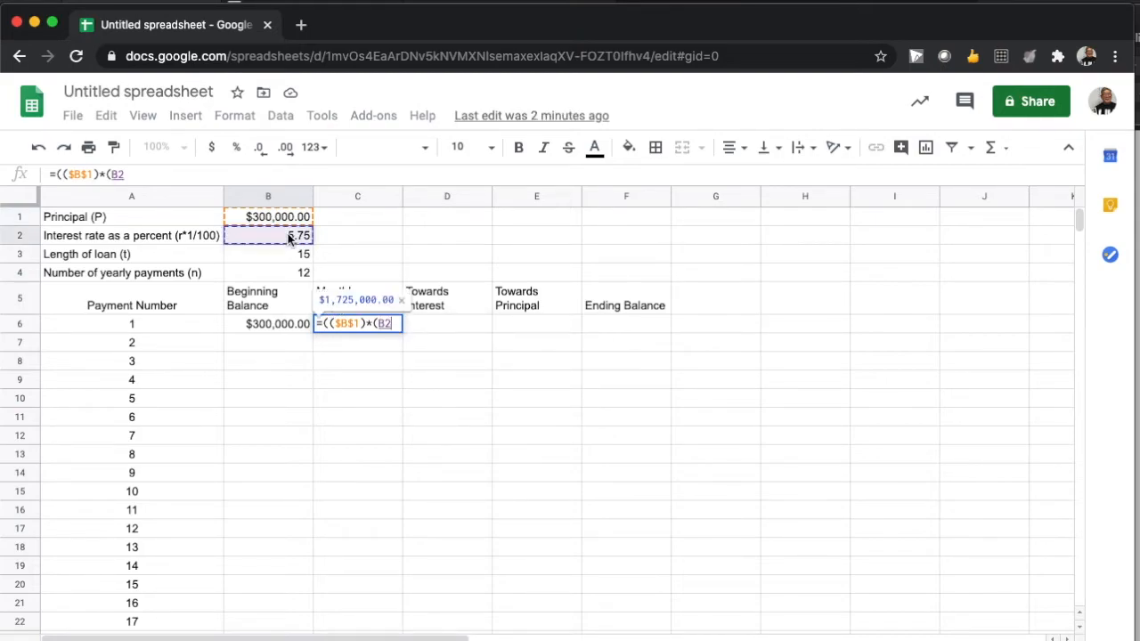
click(205, 171)
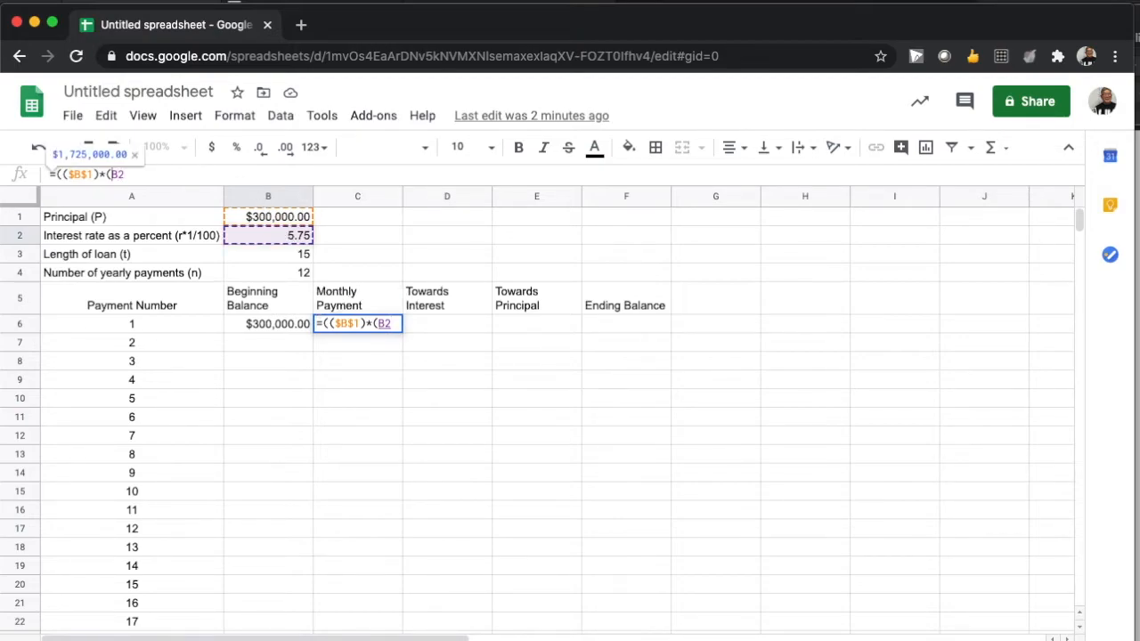
text($B$)
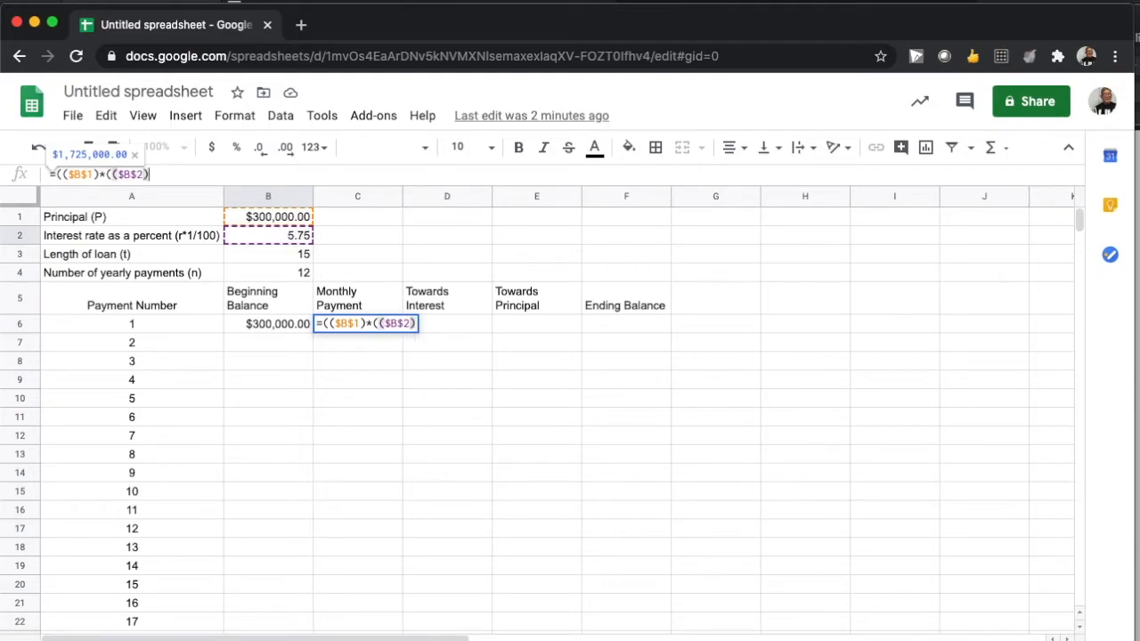
text(/)
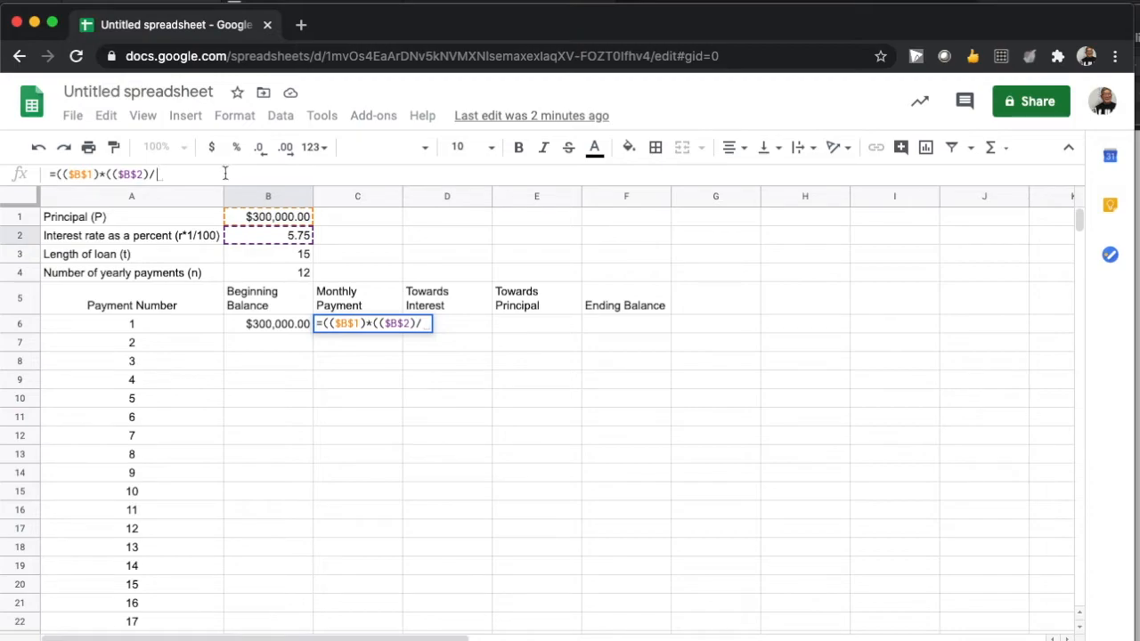
click(296, 275)
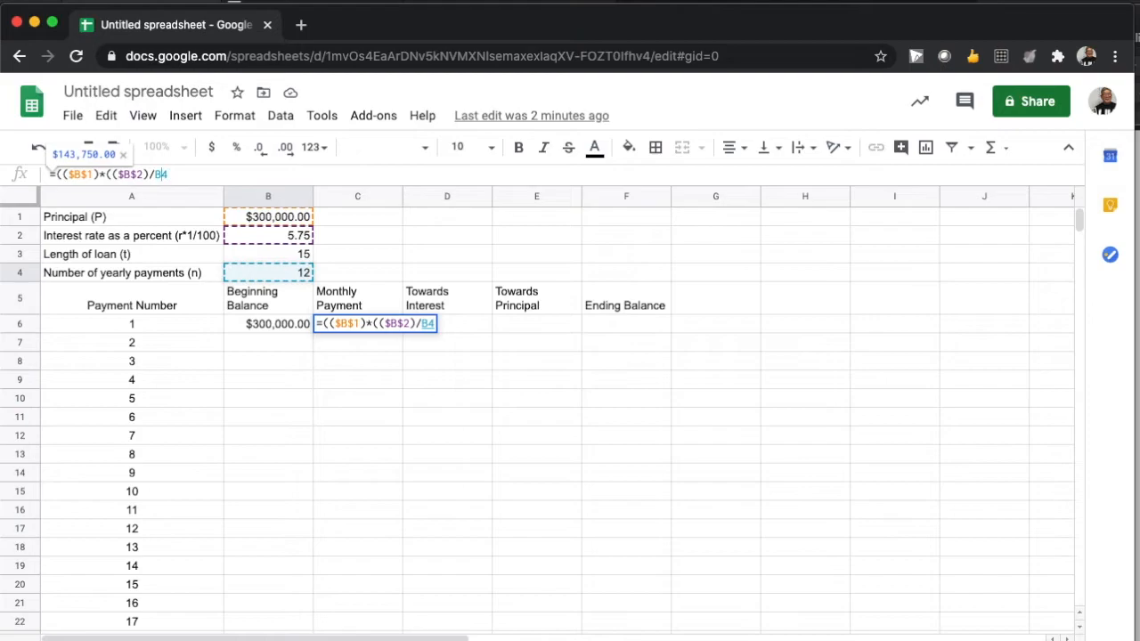
key(F4)
text(*)
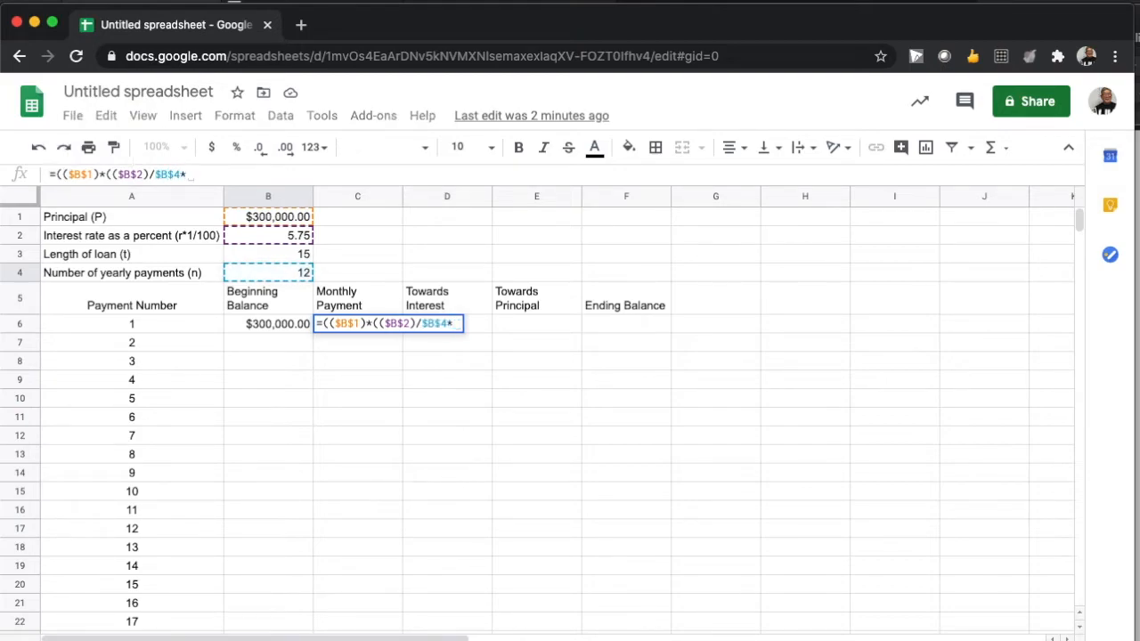
text(1/100)
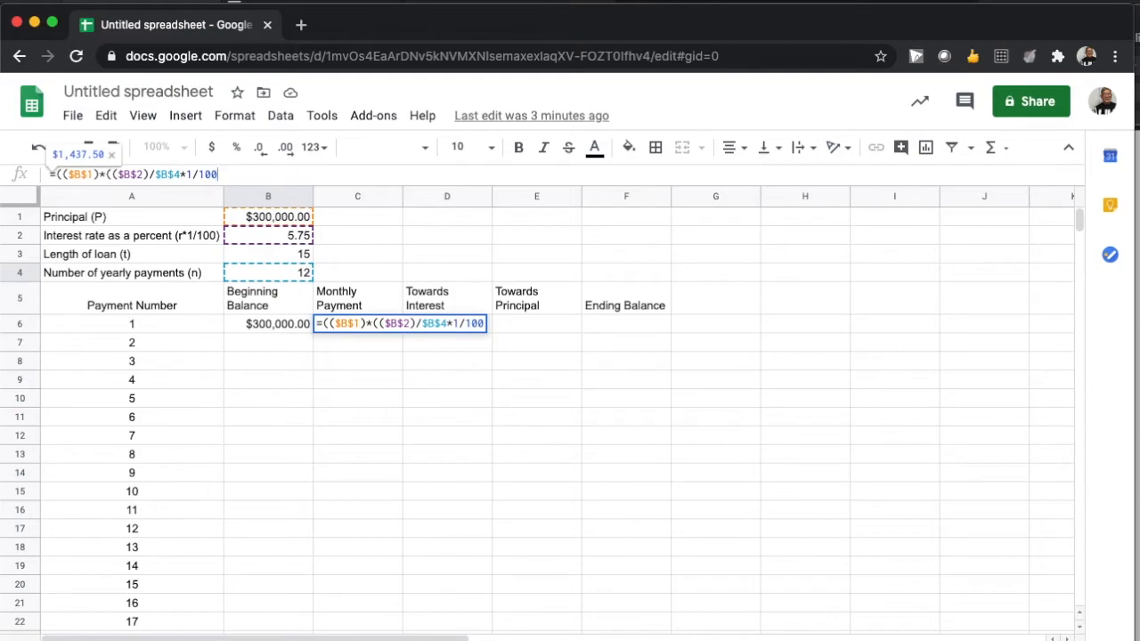
text())
key(Return)
Extend the Monthly Payment formula in C6 inside its final parenthesis with the factor *(1+(B2/B4).
click(357, 325)
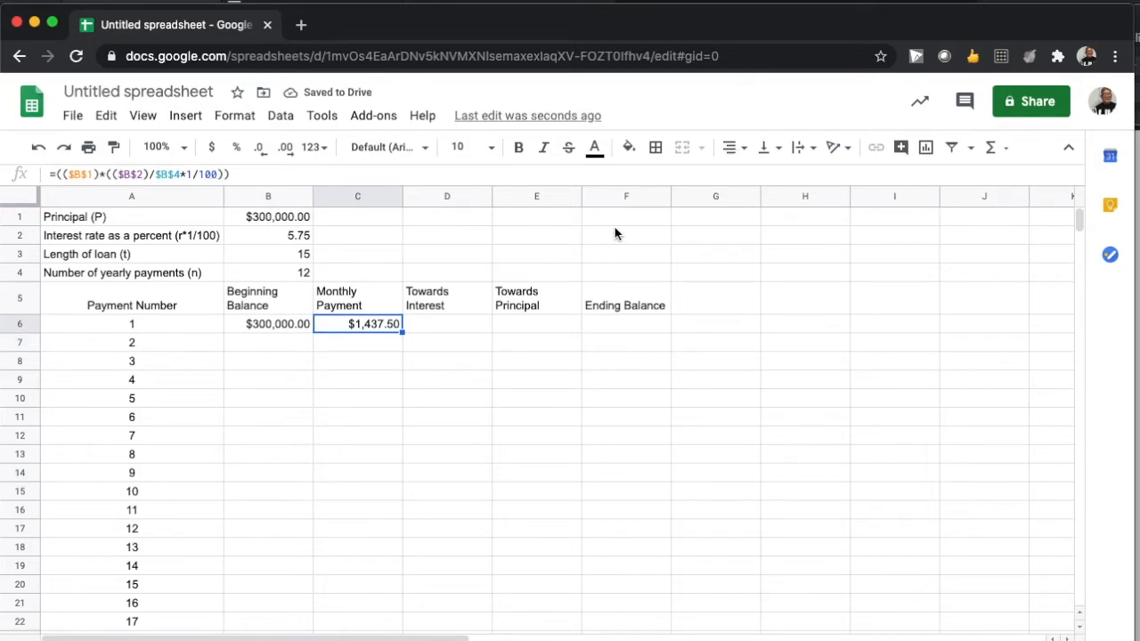
key(Return)
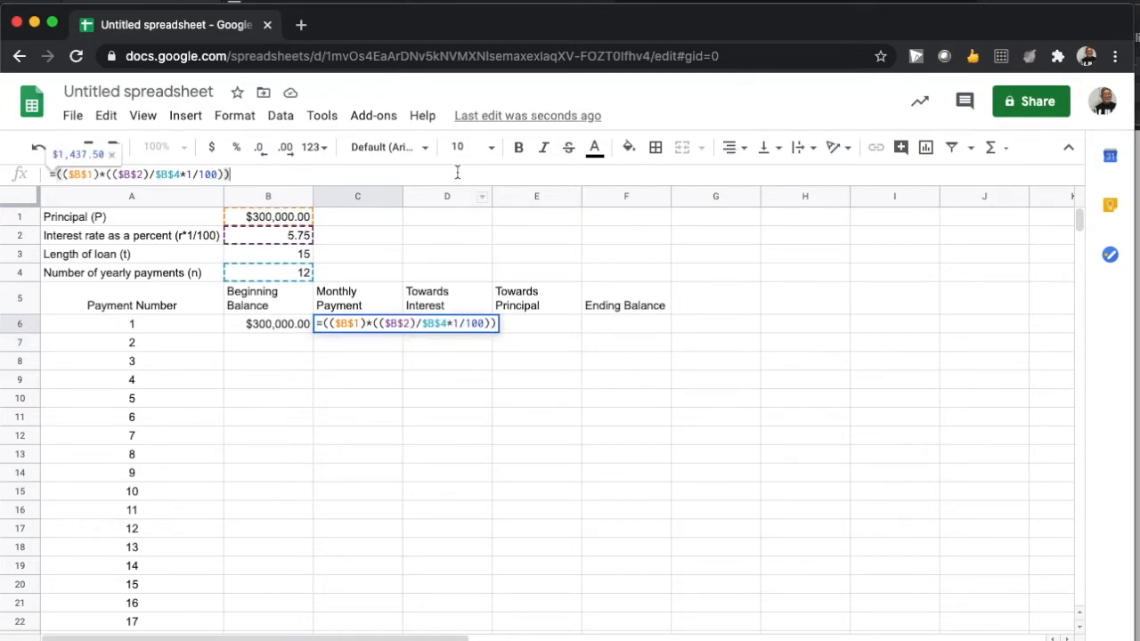
click(226, 174)
text(*)
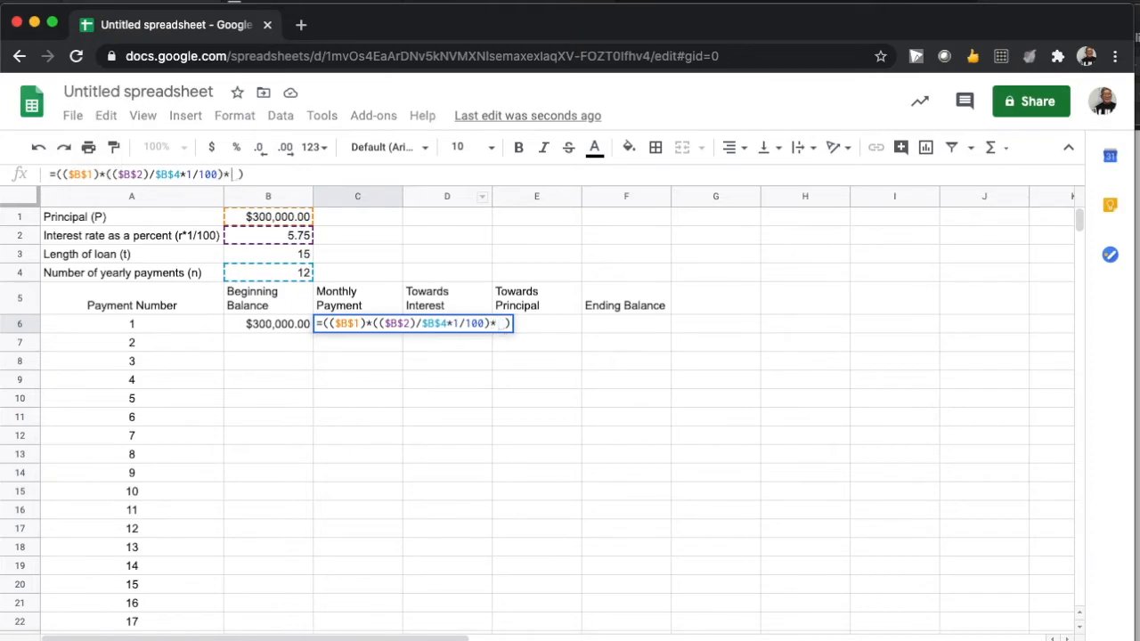
text((1+)
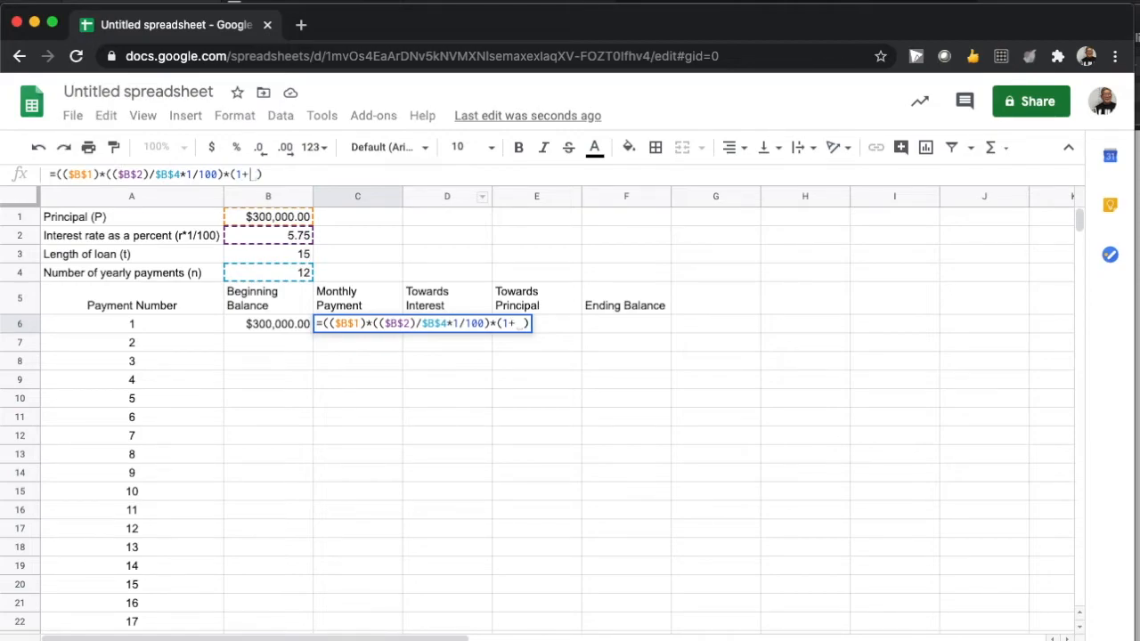
text(()
click(294, 239)
text(/)
click(303, 273)
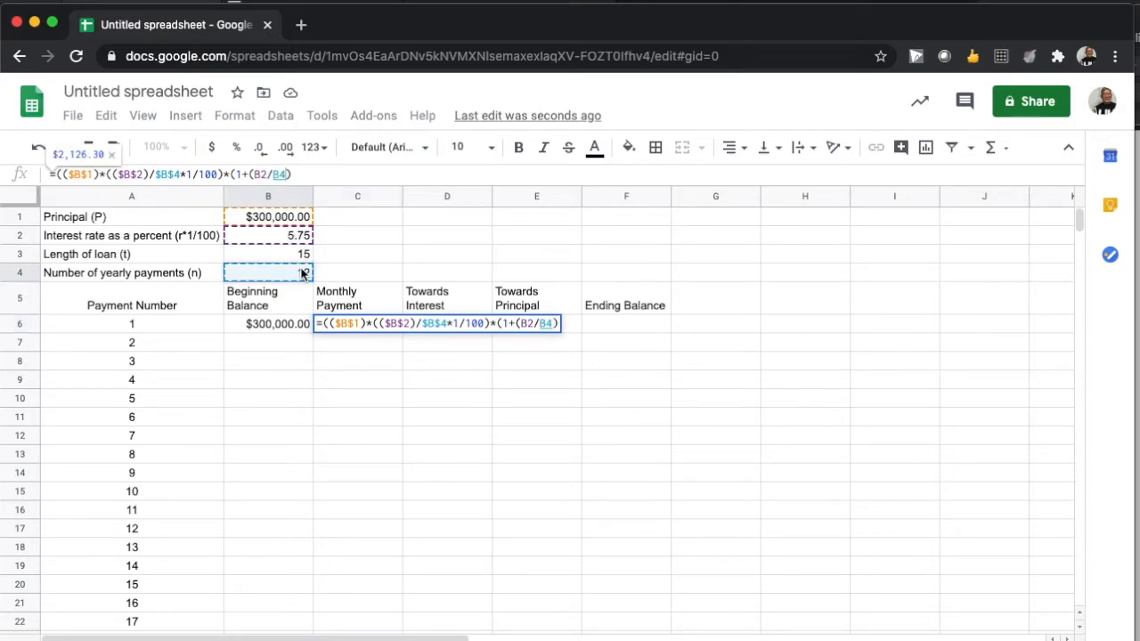
Make the new factor's references absolute and complete it as (1+($B$2/$B$4)*1/100) in the C6 formula.
click(279, 175)
text($B$)
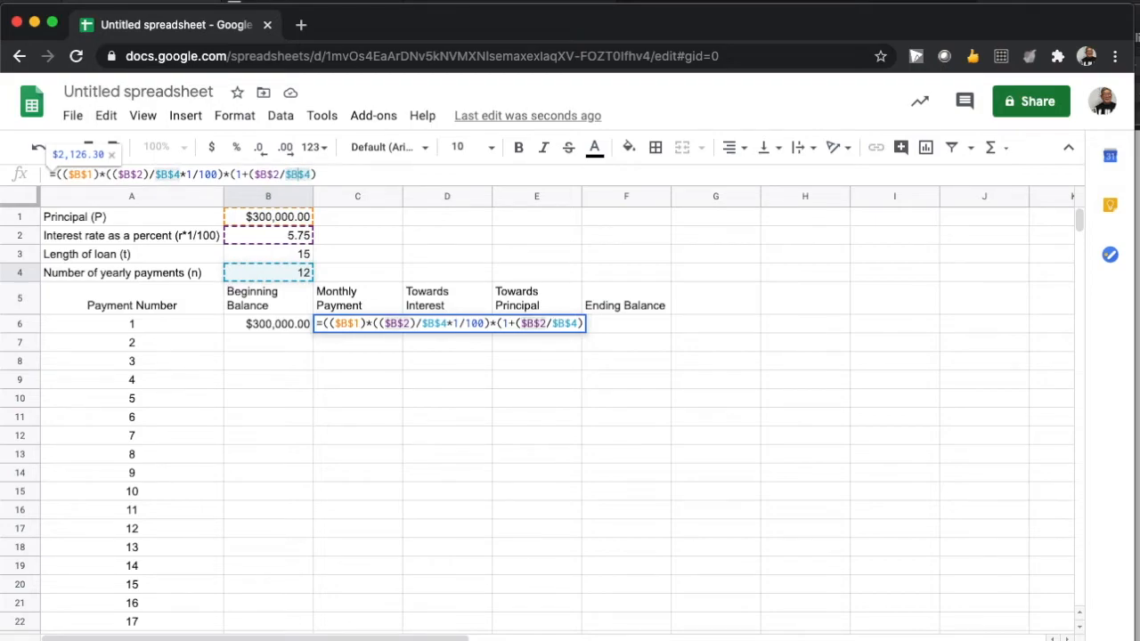
click(318, 175)
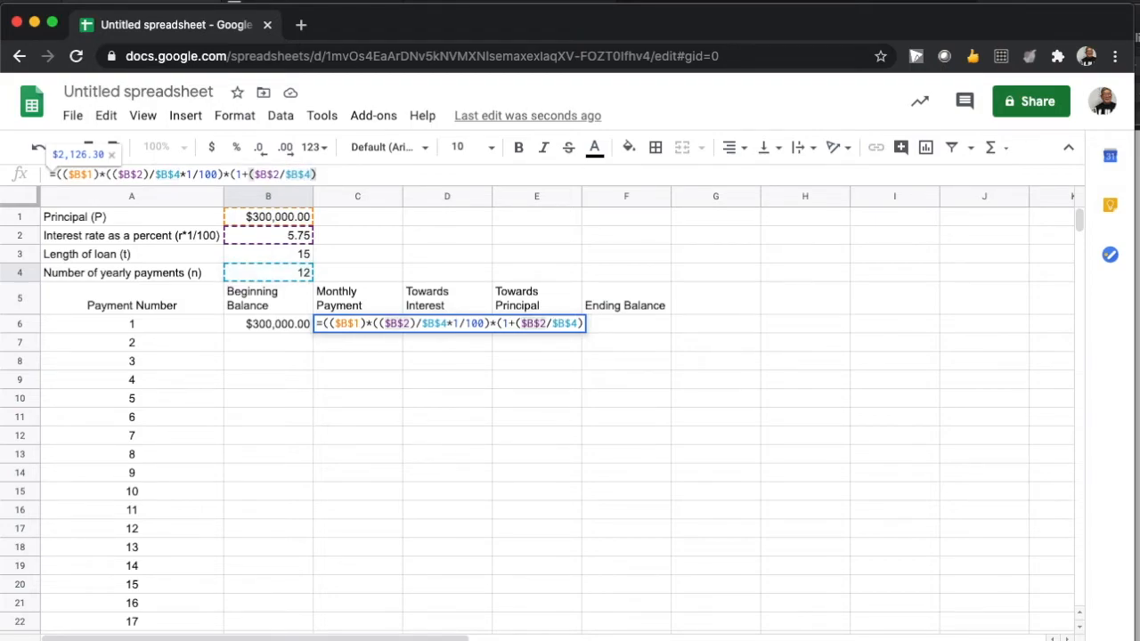
text(*)
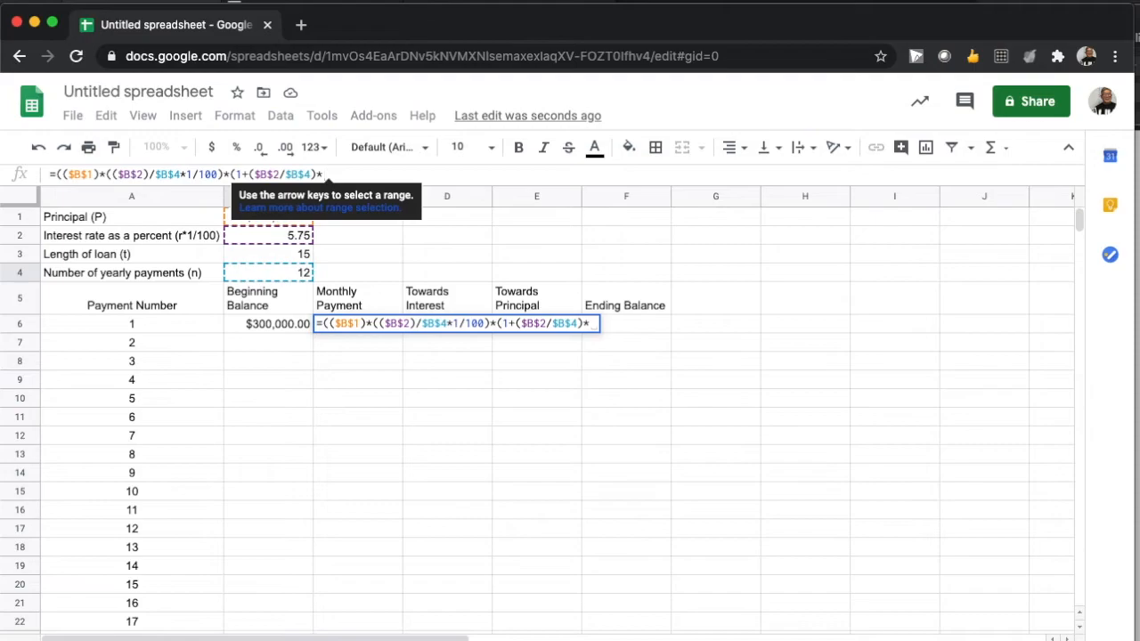
text(1/100)
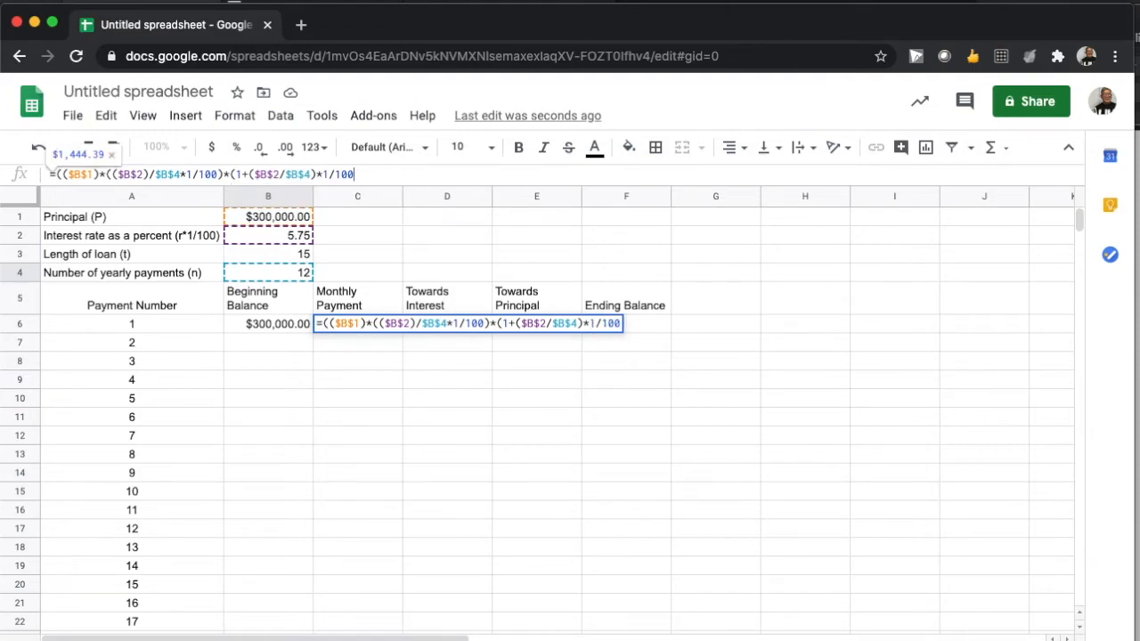
text())
Raise the (1+($B$2/$B$4)*1/100) factor in C6 to the power of yearly payments times loan length, ^(B4*B3).
text(^)
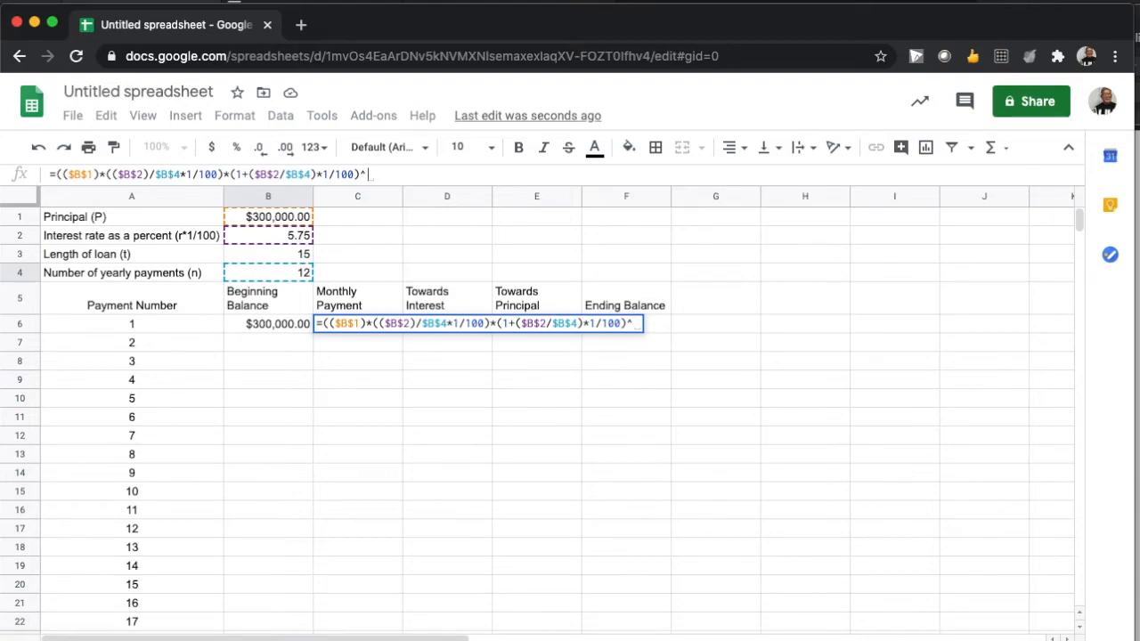
text(()
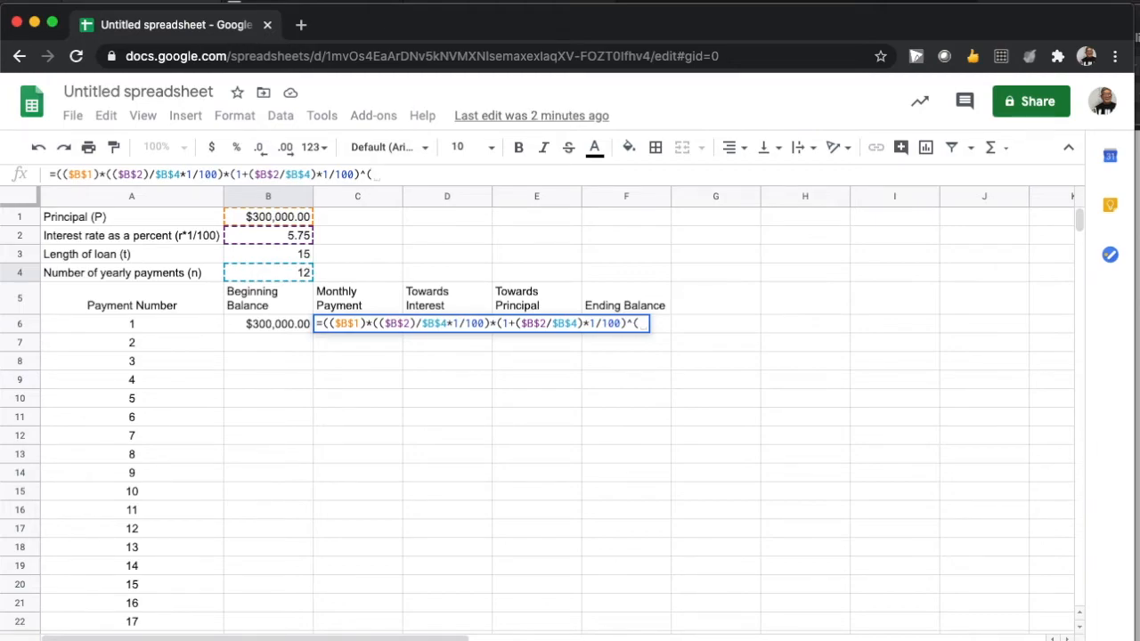
click(289, 275)
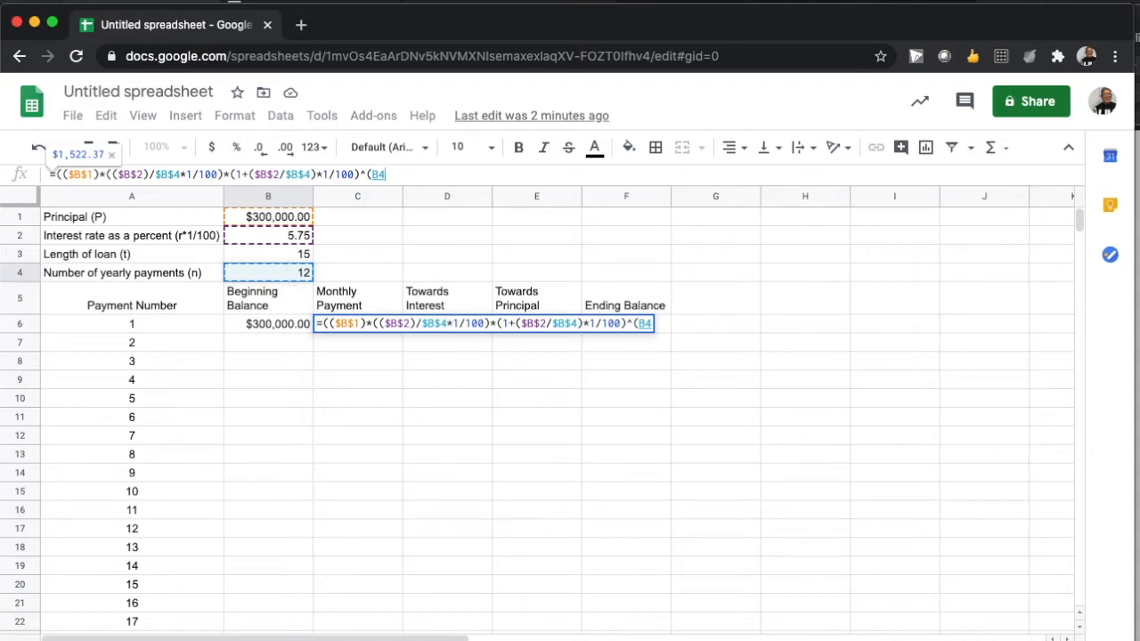
text(*)
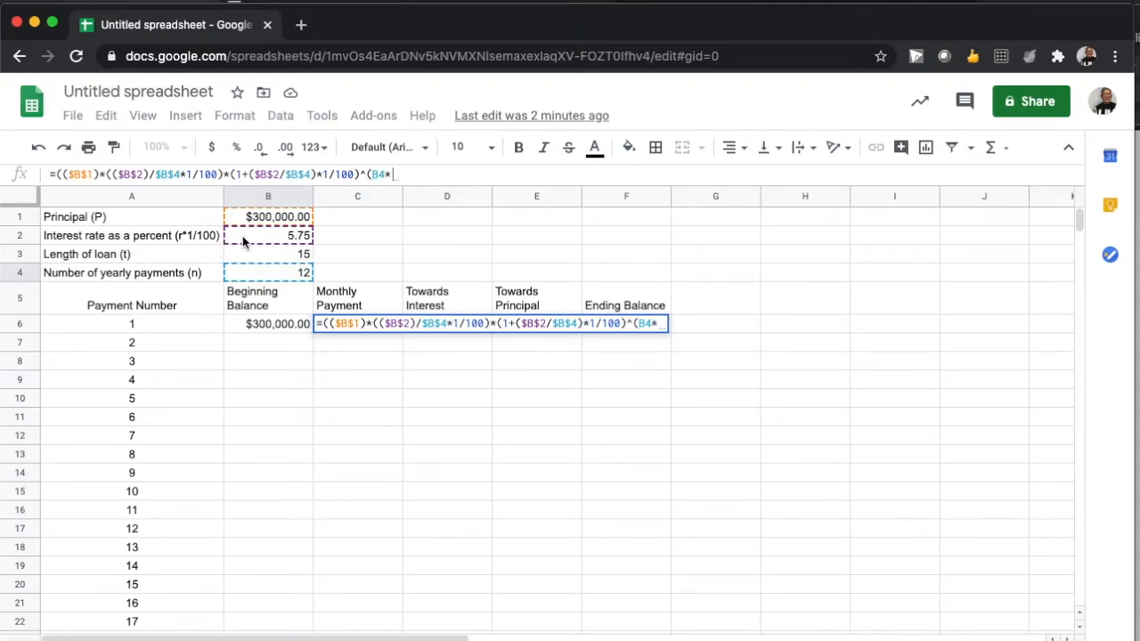
click(298, 255)
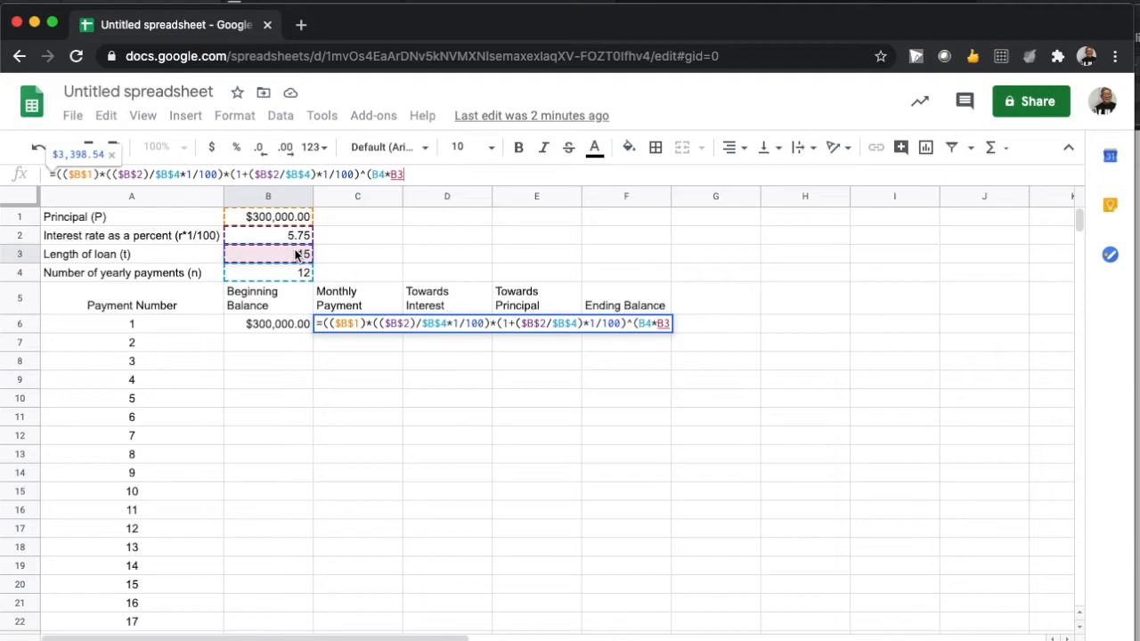
text())
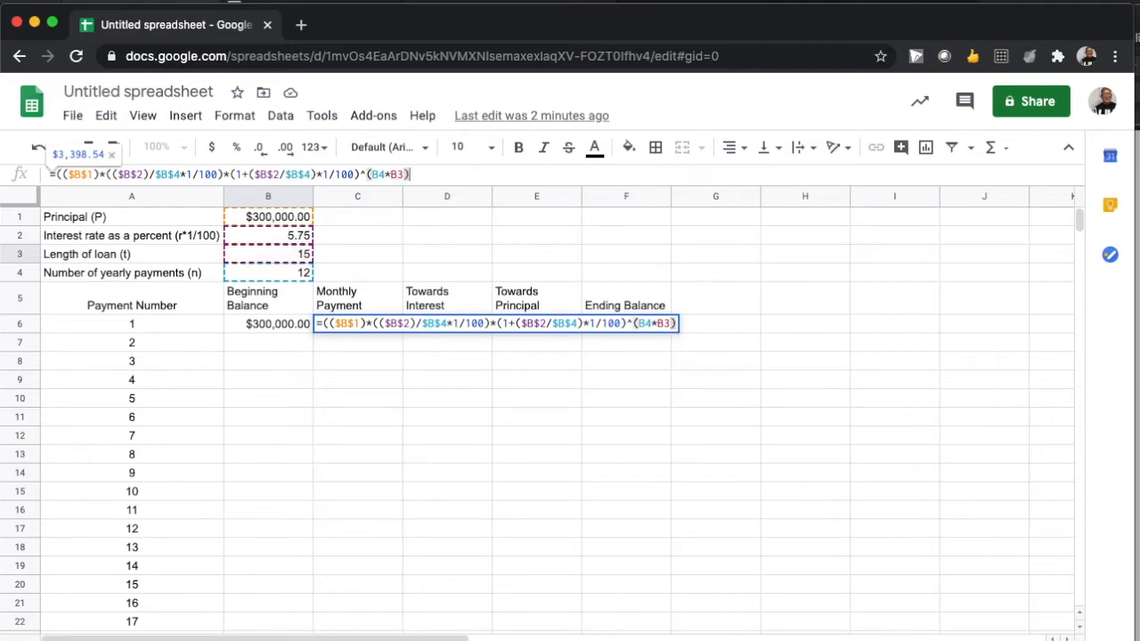
Make the exponent in C6 absolute as ($B$4*$B$3), add the outer closing parenthesis and commit the formula.
key(Left)
key(Left)
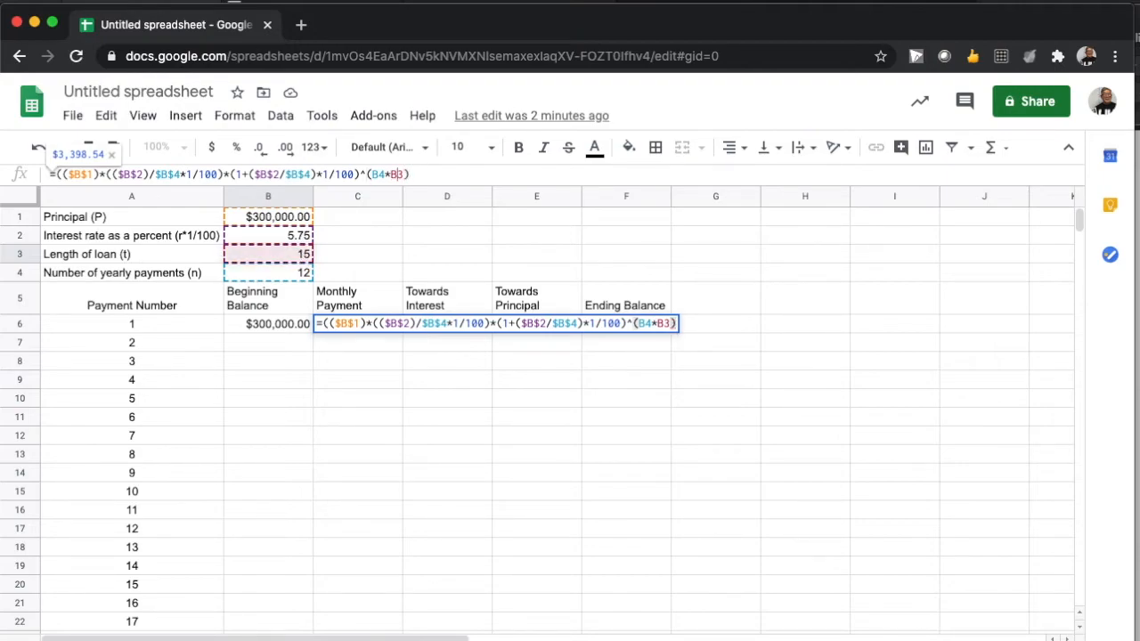
text($)
key(Left)
key(Left)
text($)
key(Left)
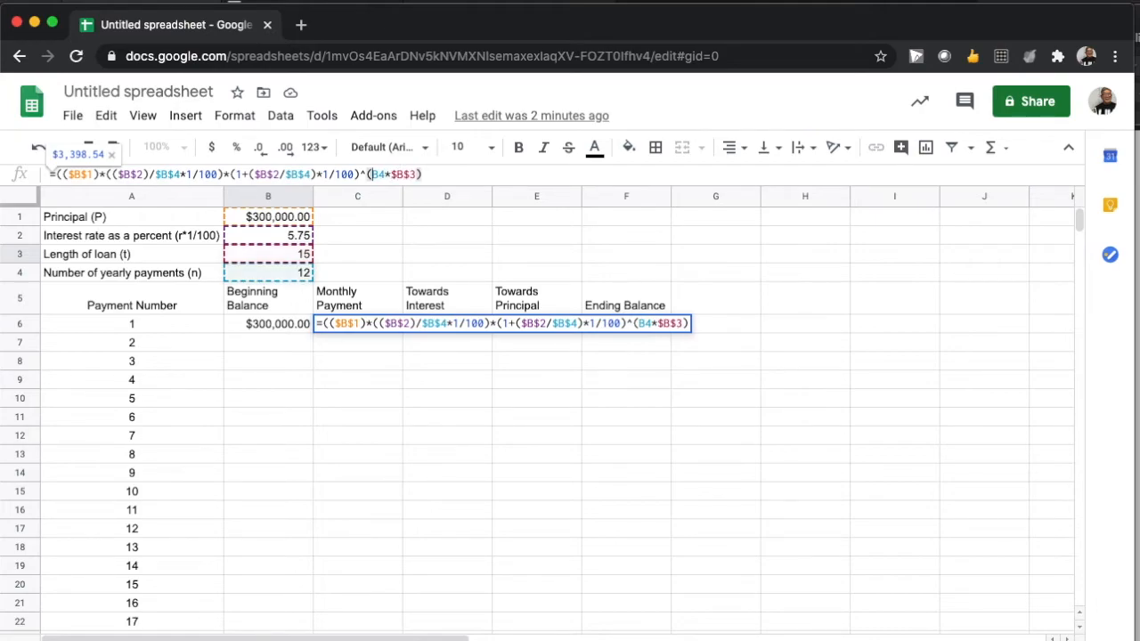
text($B)
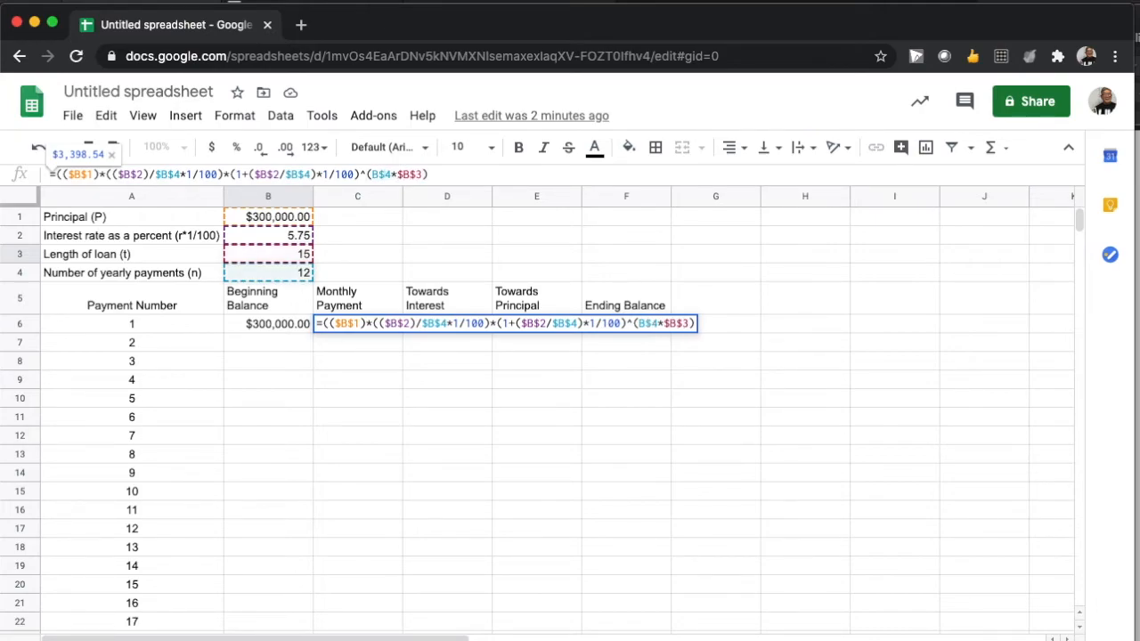
text($)
key(Right)
key(Right)
key(Right)
key(Right)
key(Right)
key(Right)
key(Right)
key(Right)
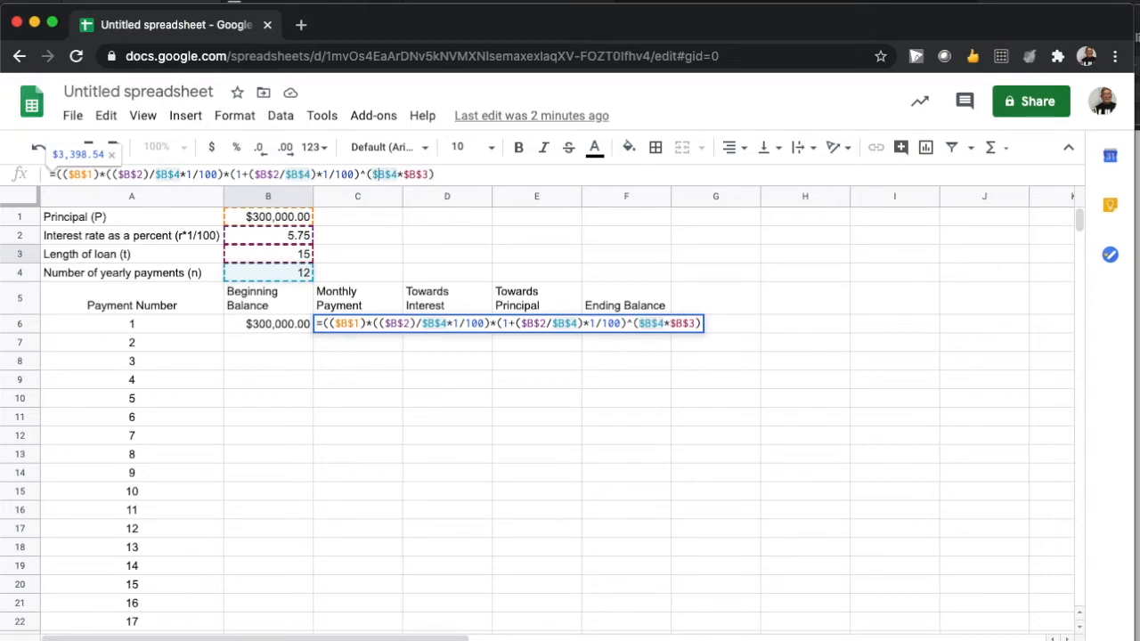
key(Right)
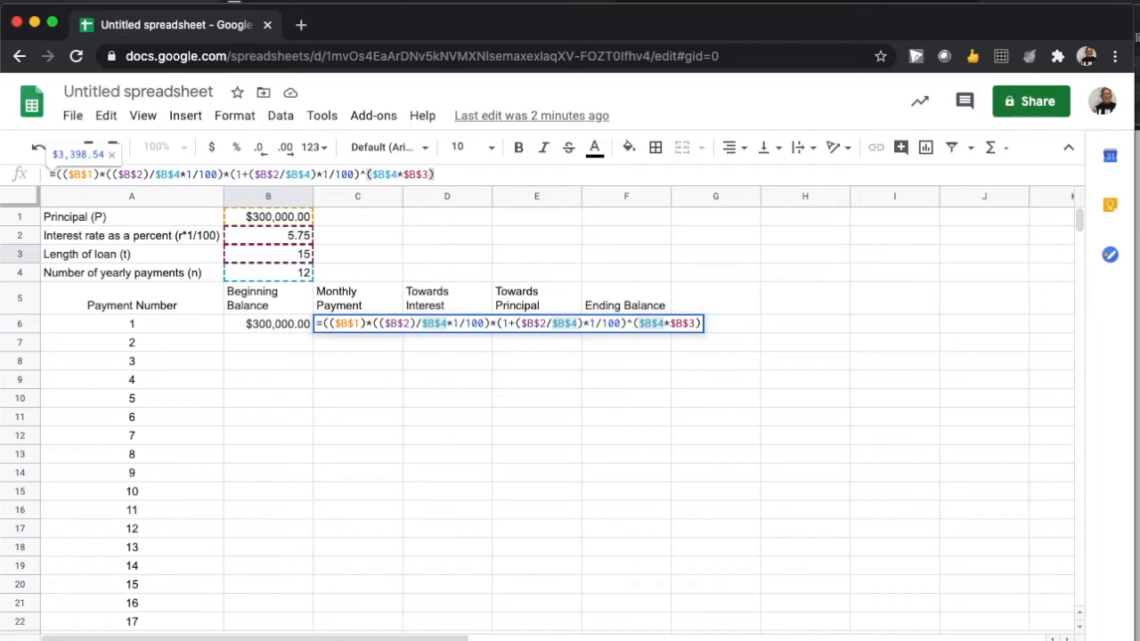
text())
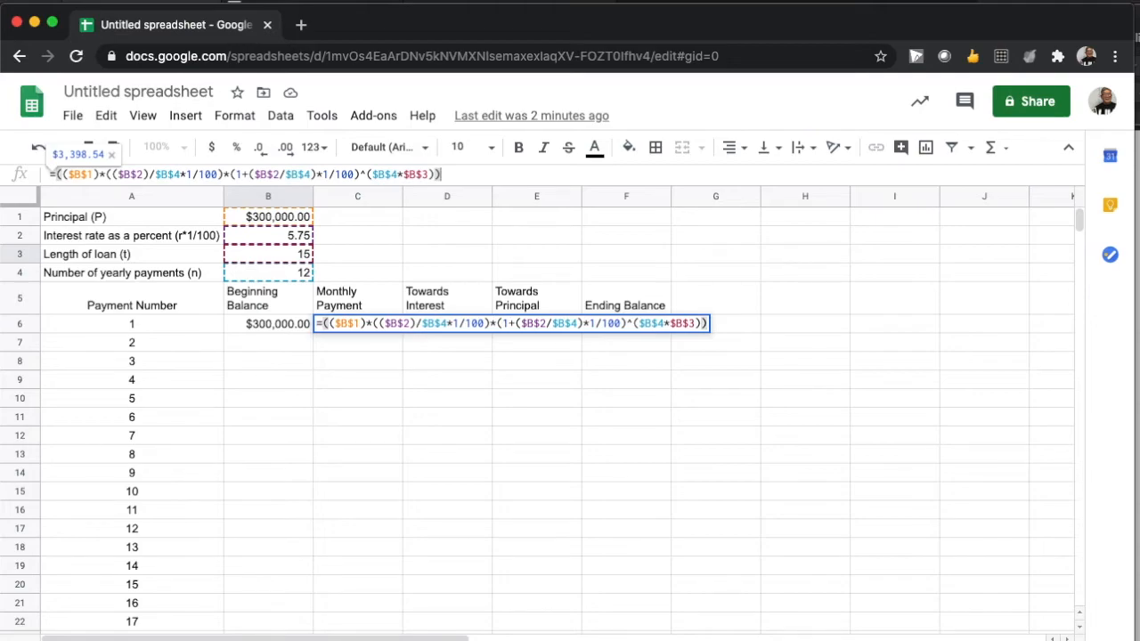
key(Return)
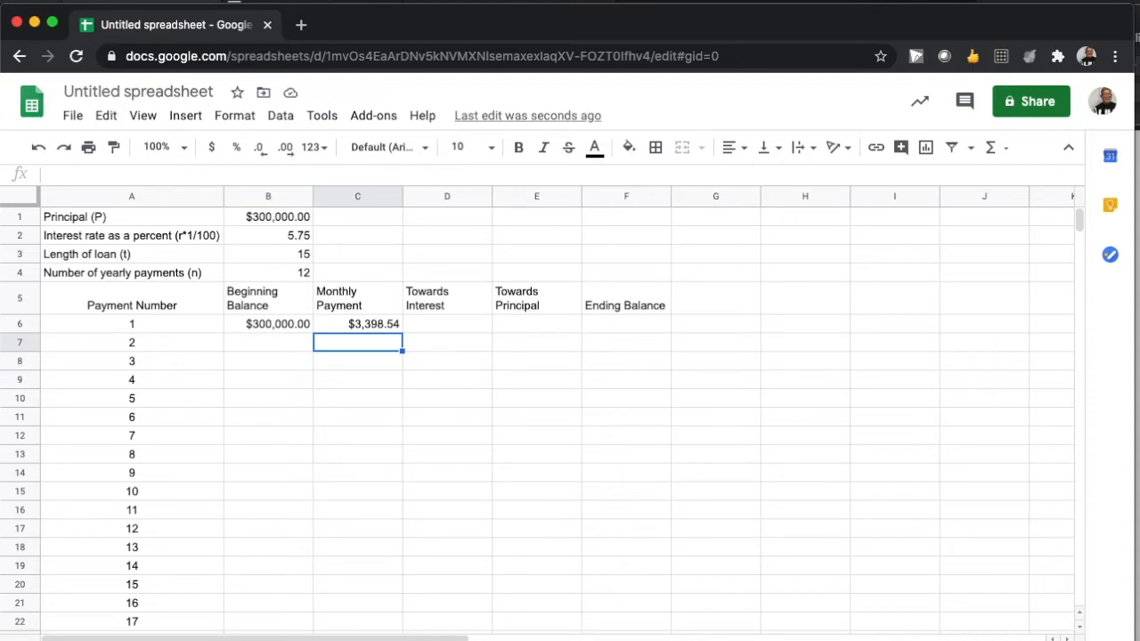
Append a division with an opening parenthesis to the C6 formula and copy its (1+($B$2/$B$4)*1/100)^($B$4*$B$3) part.
click(358, 324)
click(482, 175)
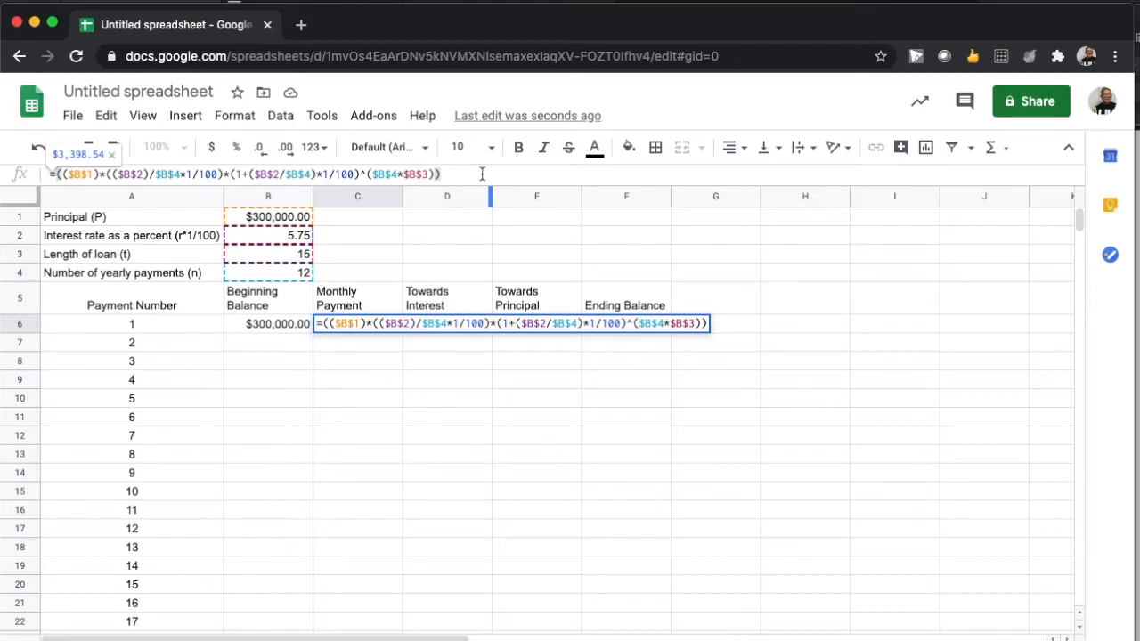
text(/)
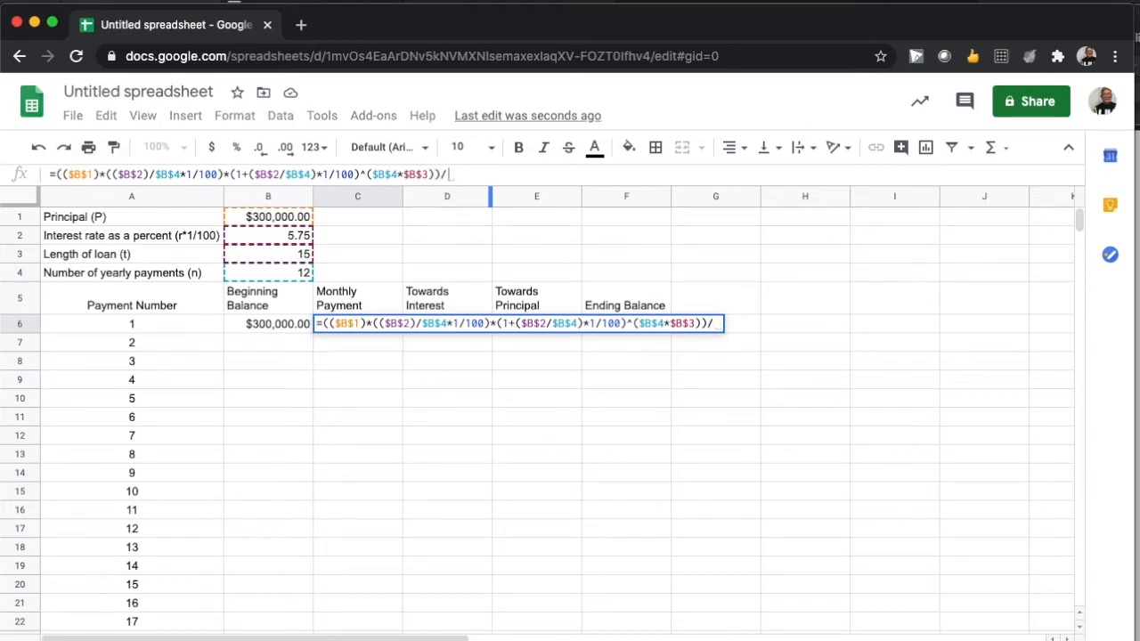
text(()
key(Left)
key(Left)
key(Left)
key(shift+Left)
key(shift+Left)
key(shift+Left)
key(shift+Left)
key(shift+Left)
key(shift+Left)
key(shift+Left)
key(shift+Left)
key(shift+Left)
key(shift+Left)
key(shift+Left)
key(shift+Left)
key(shift+Left)
key(shift+Left)
key(shift+Left)
key(shift+Left)
key(shift+Left)
key(shift+Left)
key(shift+Left)
key(shift+Left)
key(shift+Left)
key(shift+Left)
key(shift+Left)
key(super+c)
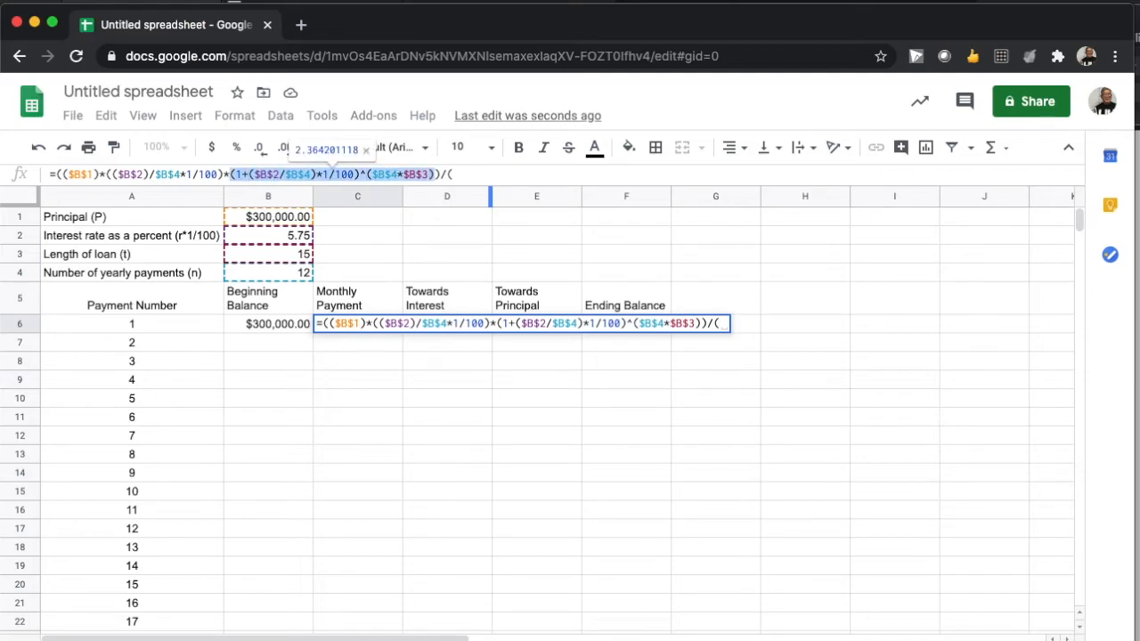
Paste the copied expression as the divisor in C6, subtract 1 from it, close the parenthesis and commit the formula.
key(Right)
key(Right)
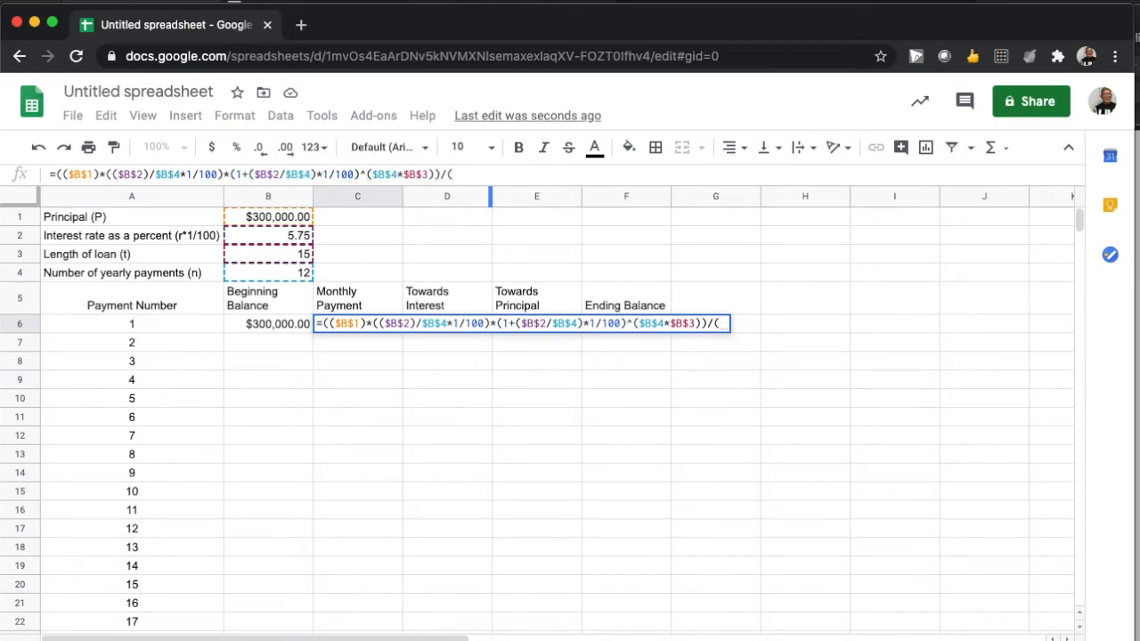
key(super+v)
text(-1)
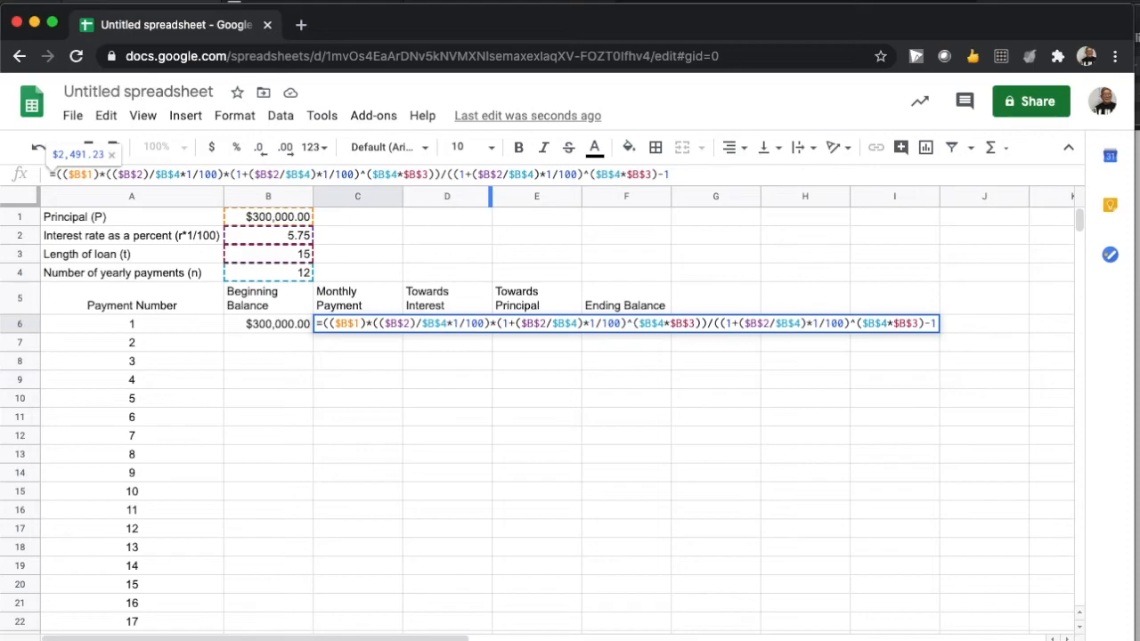
text())
key(Return)
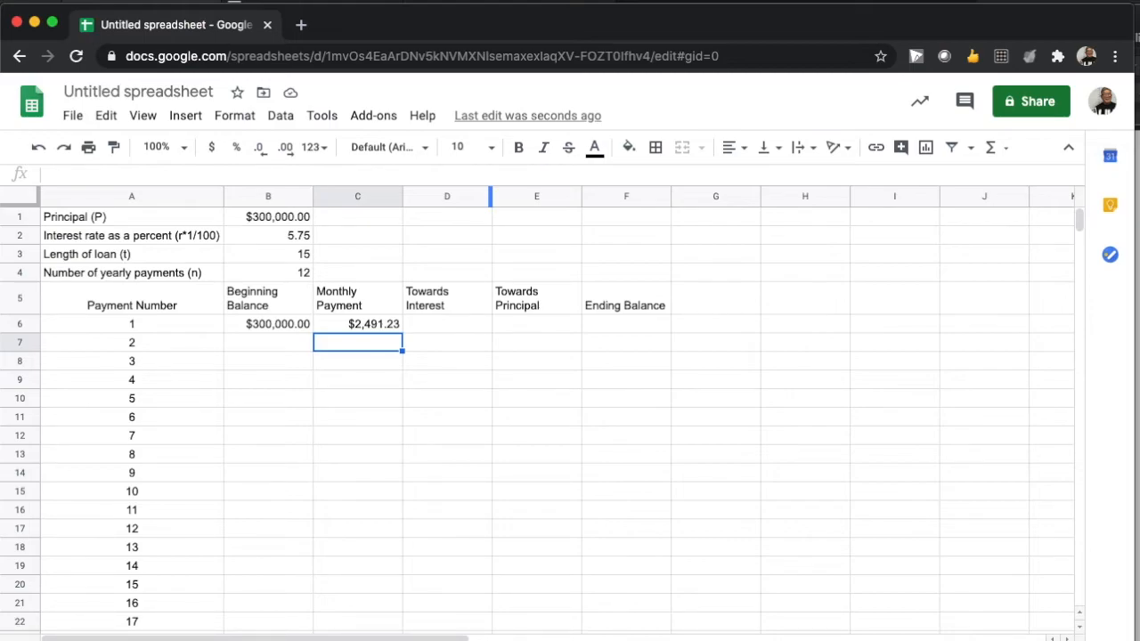
Begin the Towards Interest formula in D6 with the principal as a parenthesized absolute reference, =($B$1).
key(Up)
key(Right)
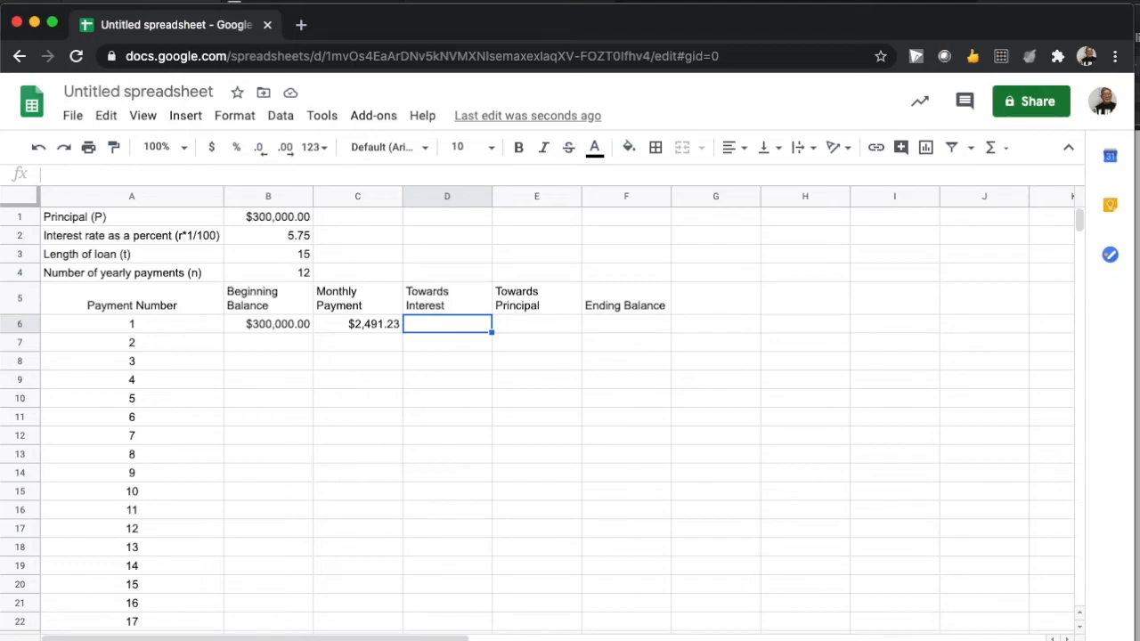
text(=)
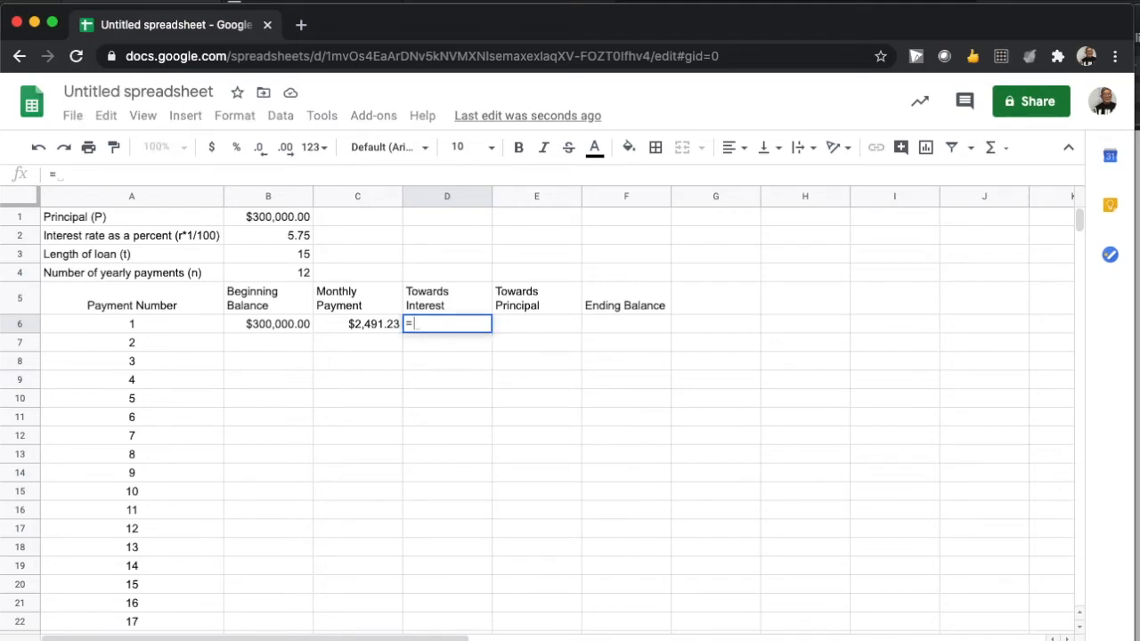
click(257, 217)
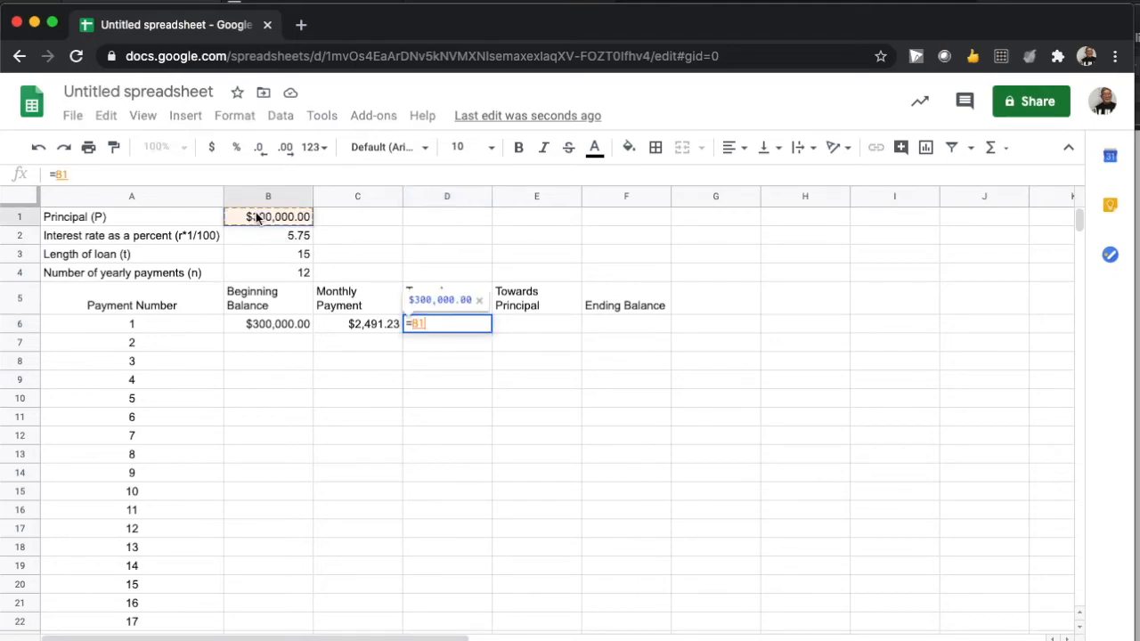
click(78, 176)
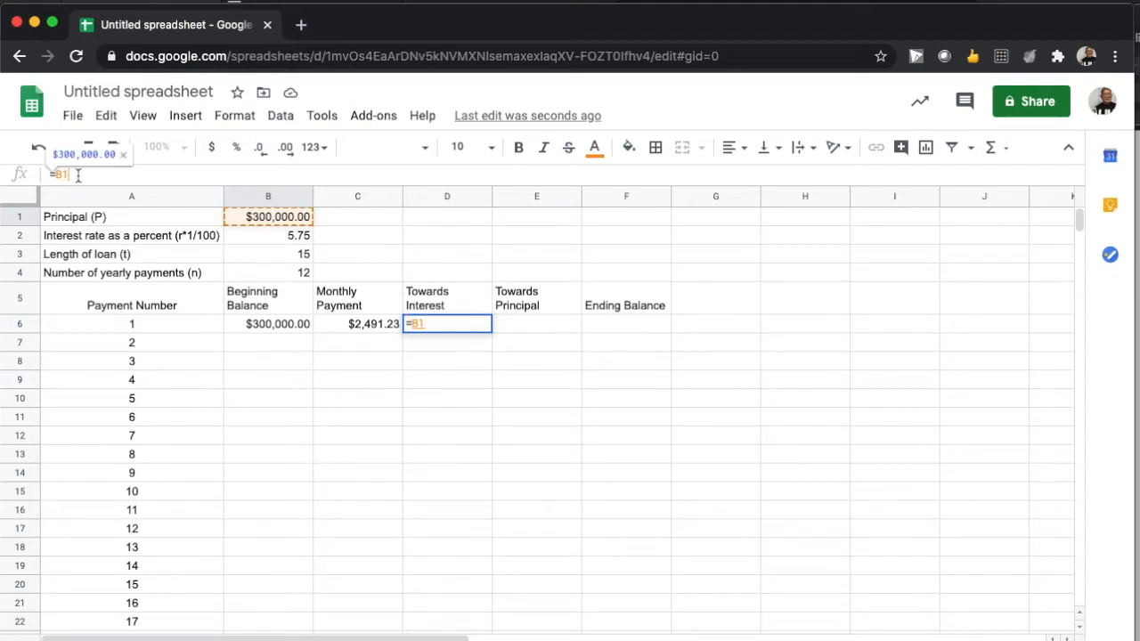
key(Left)
text($B$1))
key(Left)
key(Left)
key(Left)
key(Left)
key(Left)
text(()
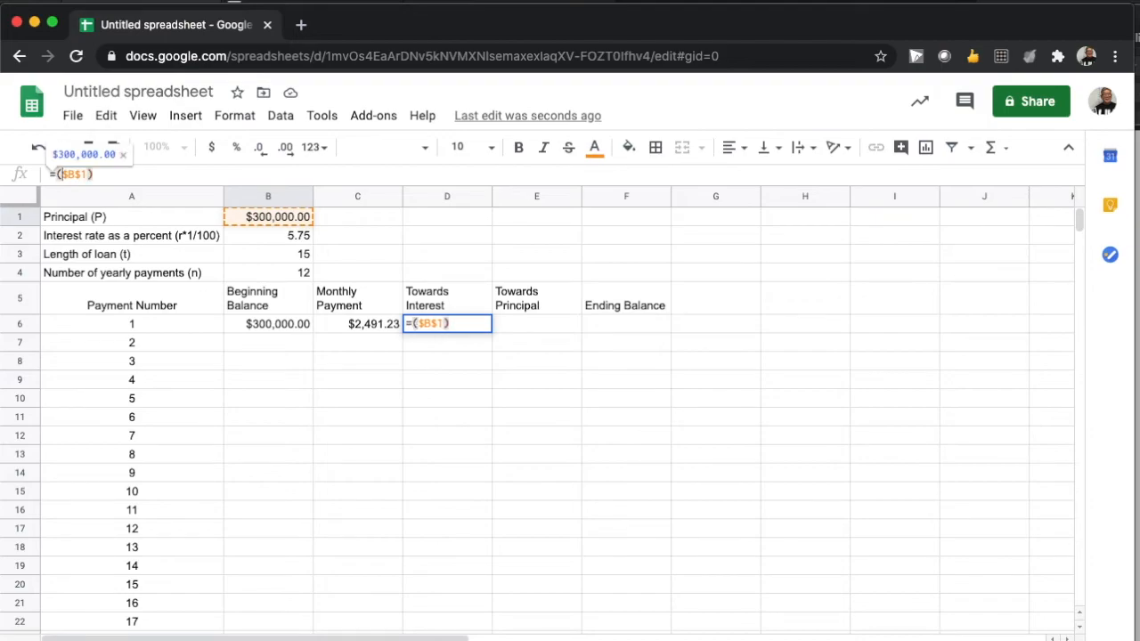
Extend the D6 formula with a multiplication by an opening parenthesis, the absolute interest rate reference $B$2 and a division sign.
key(Right)
key(Right)
key(Right)
key(Right)
key(Right)
text(*)
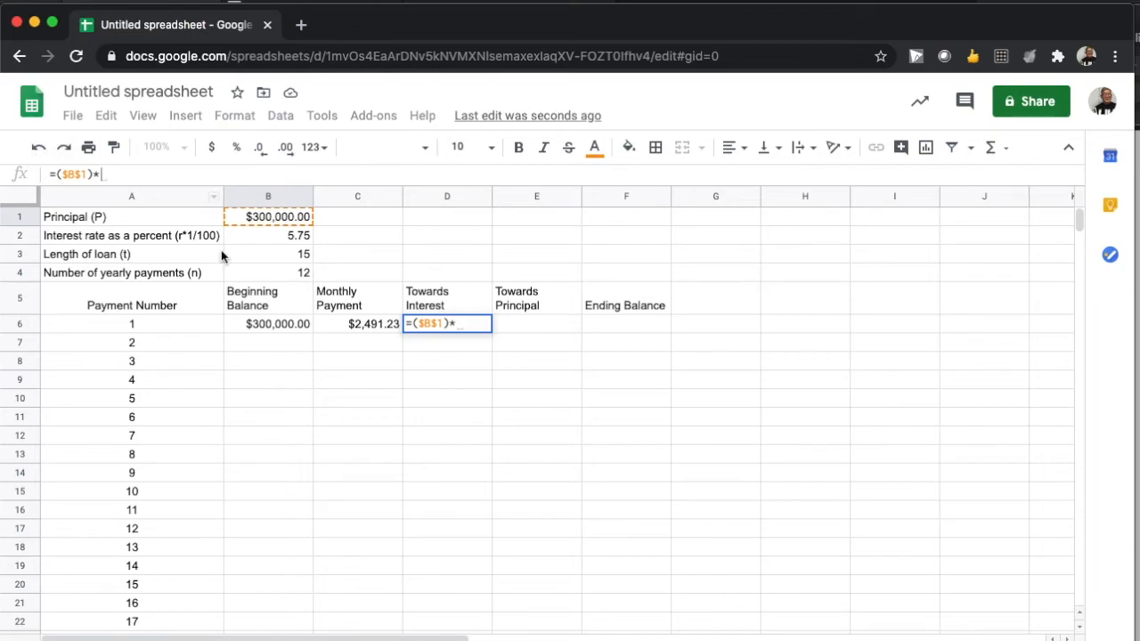
click(293, 239)
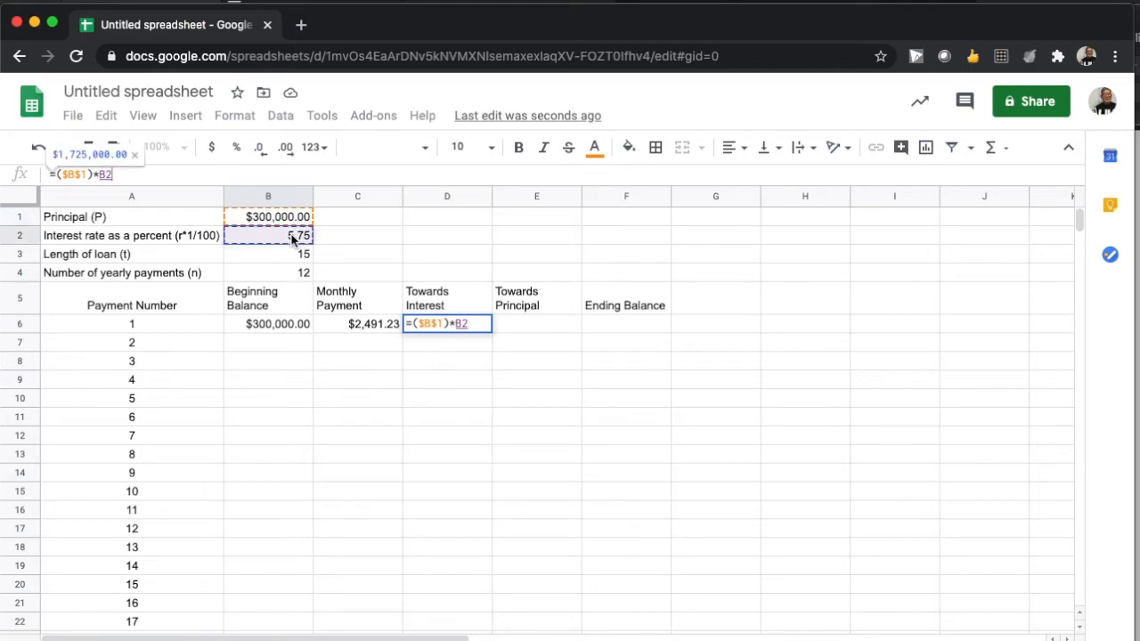
click(100, 175)
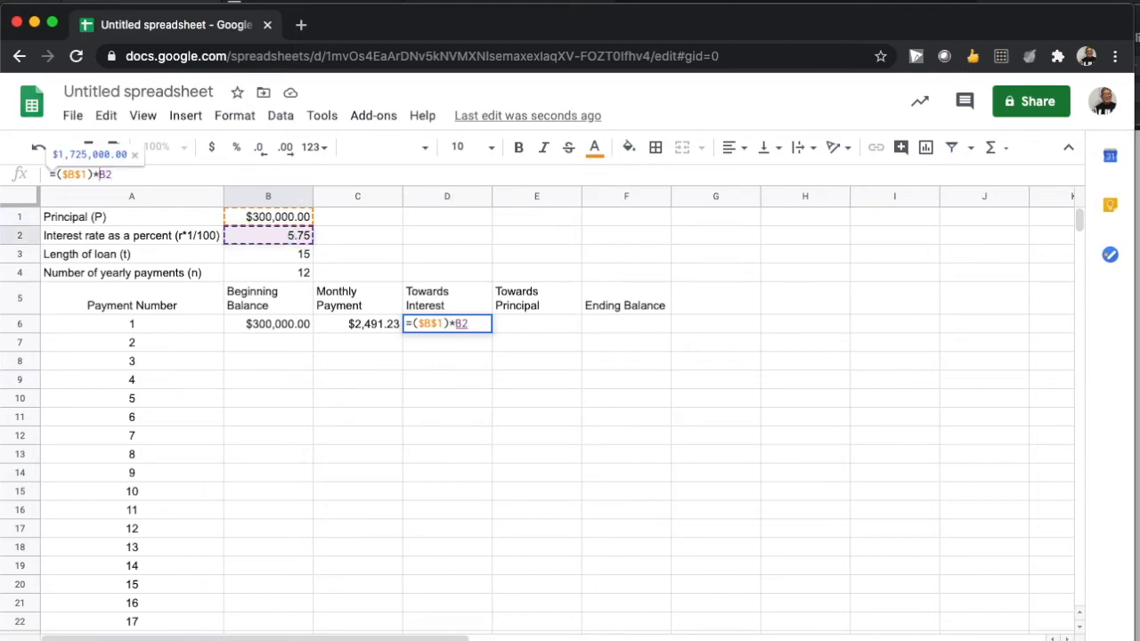
text(($)
key(Right)
text($2/)
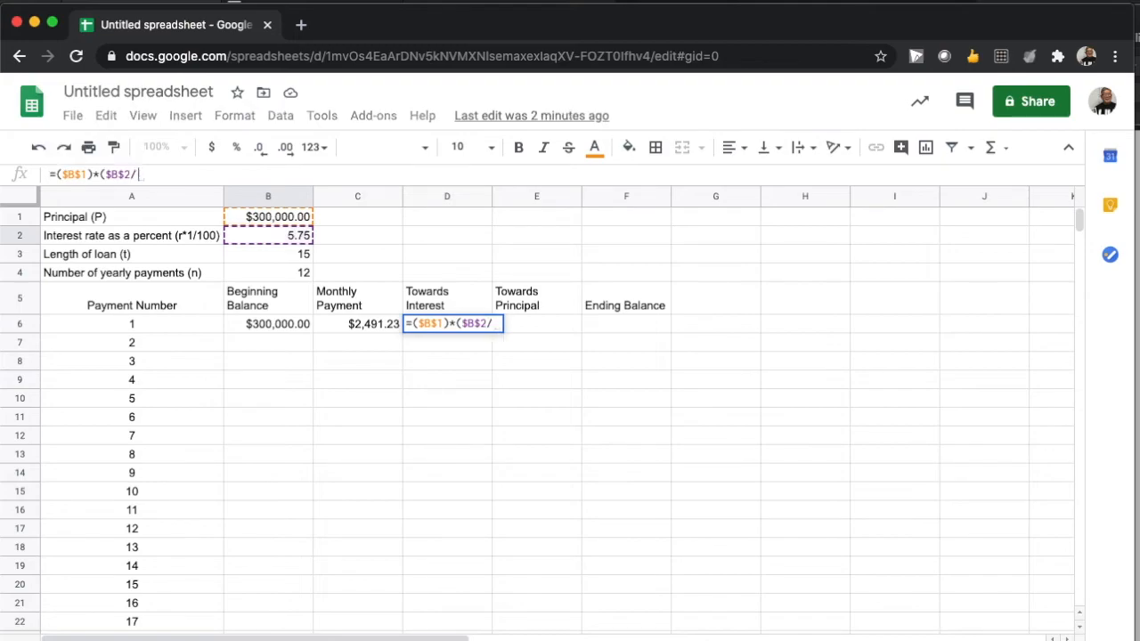
Finish the D6 formula with the divisor $B$4, a closing parenthesis and multiplication by 1/100, and commit it.
click(301, 274)
key(Left)
key(F4)
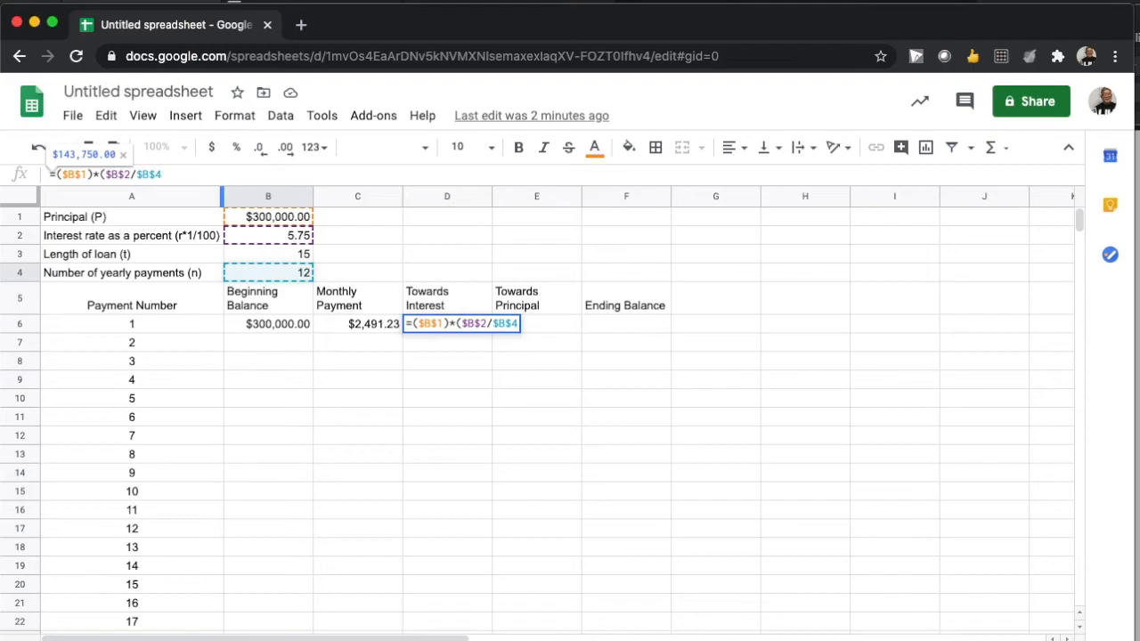
text())
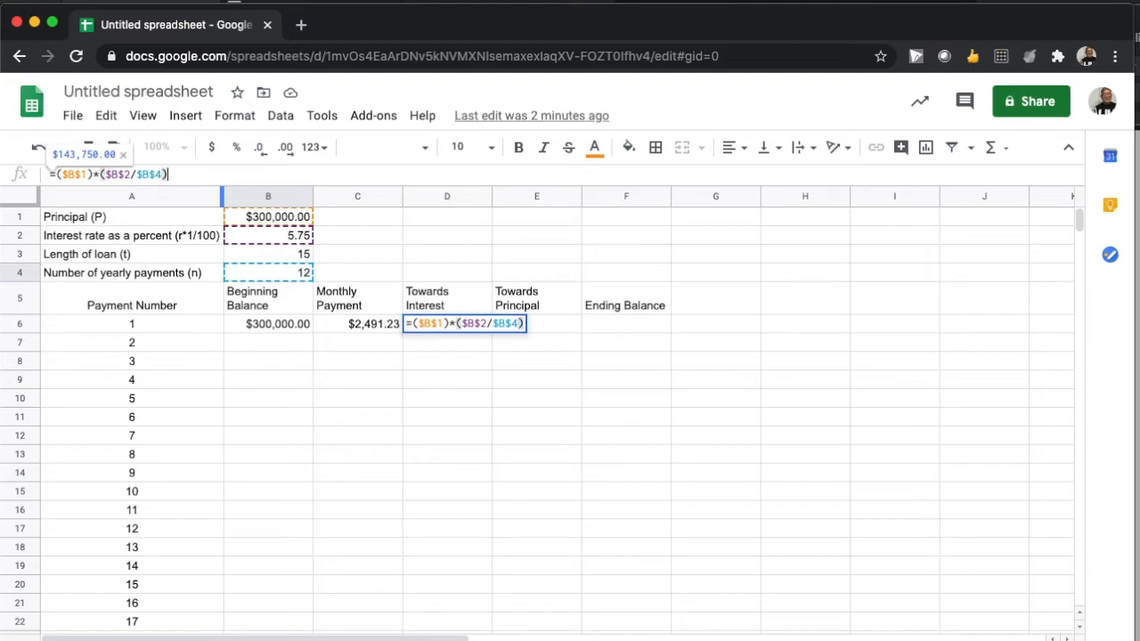
text(*)
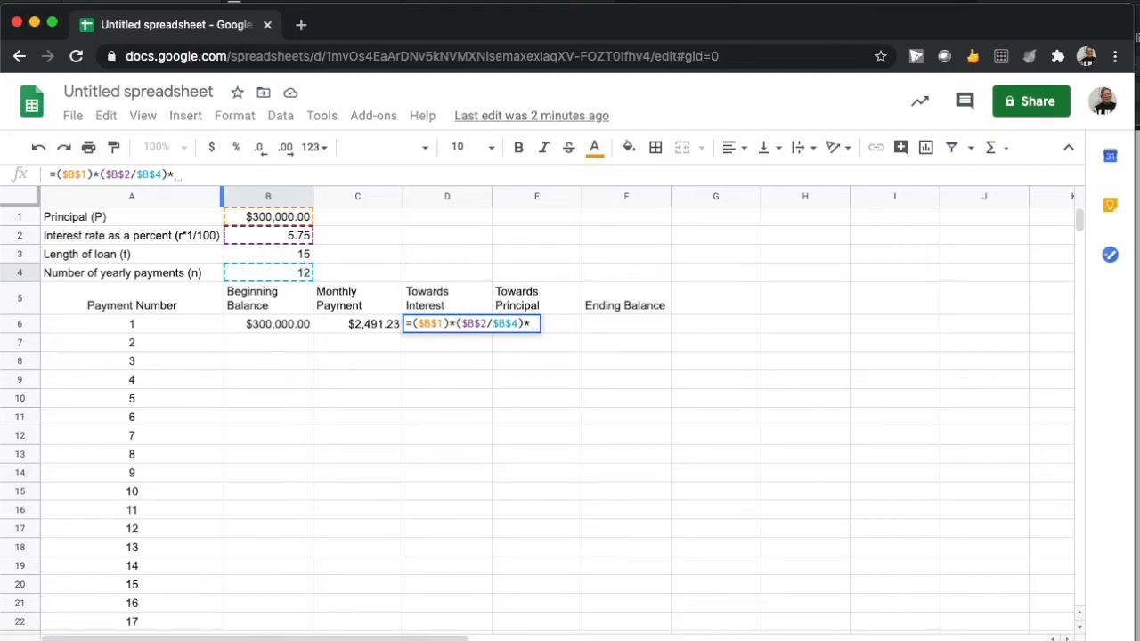
text((1/100))
key(Return)
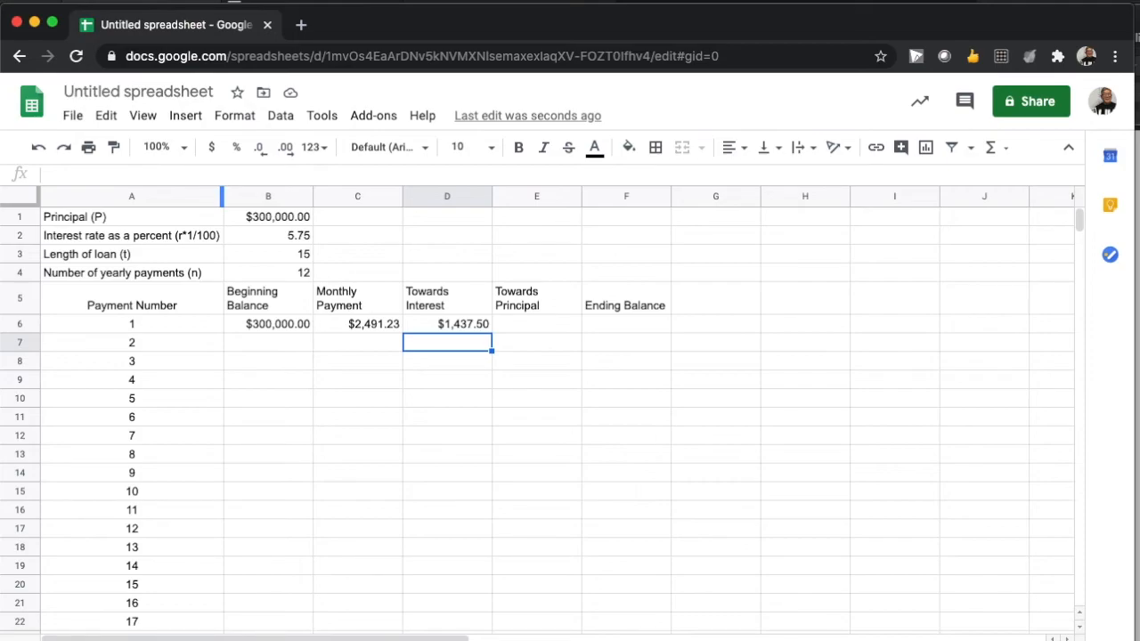
Enter the Towards Principal formula =C6-D6 in E6, subtracting the interest portion from the monthly payment.
key(Up)
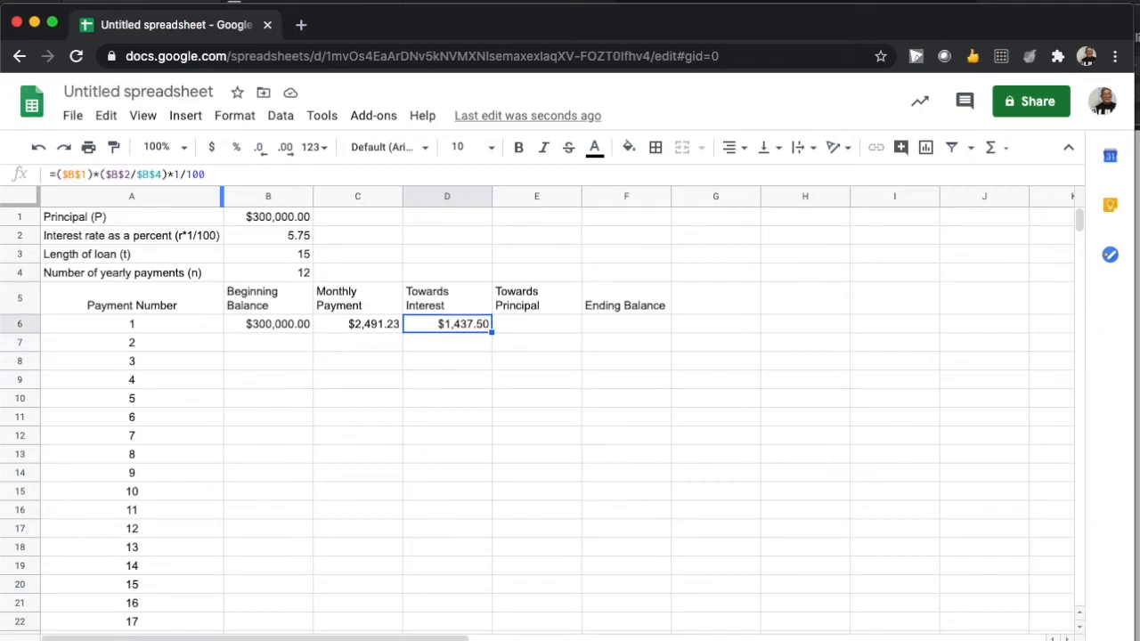
key(Right)
text(=)
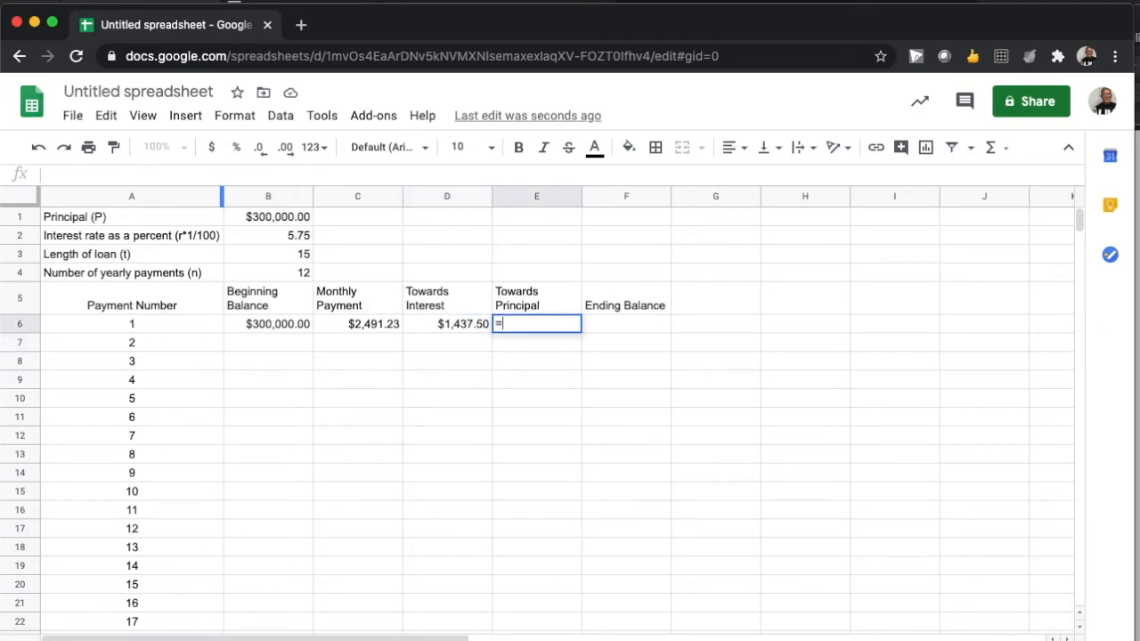
click(360, 324)
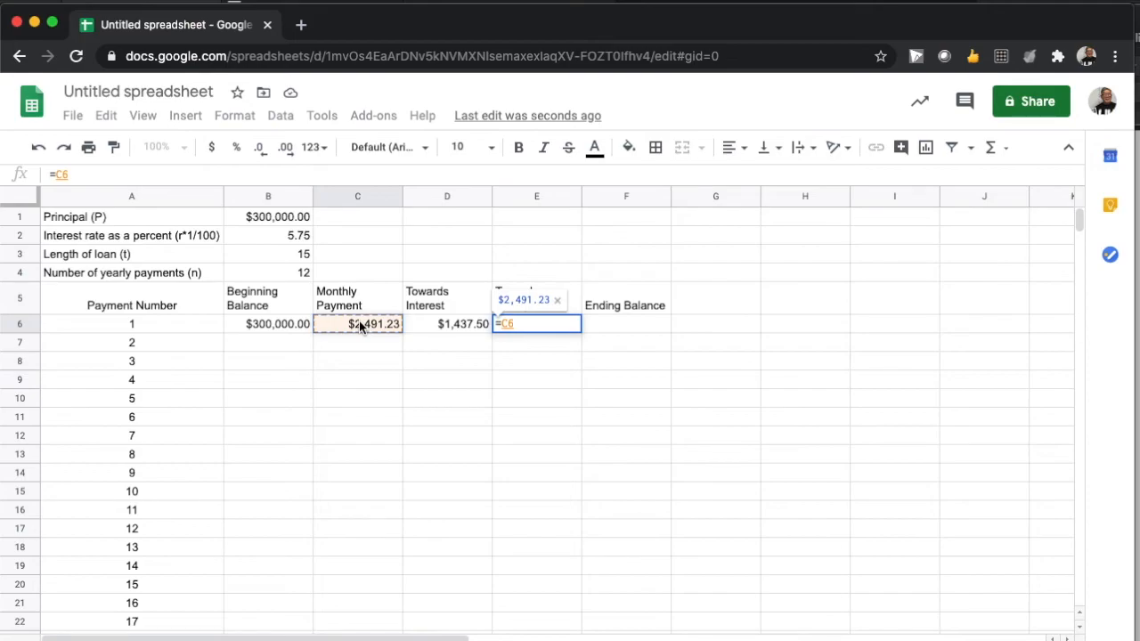
text(-)
click(420, 324)
key(Return)
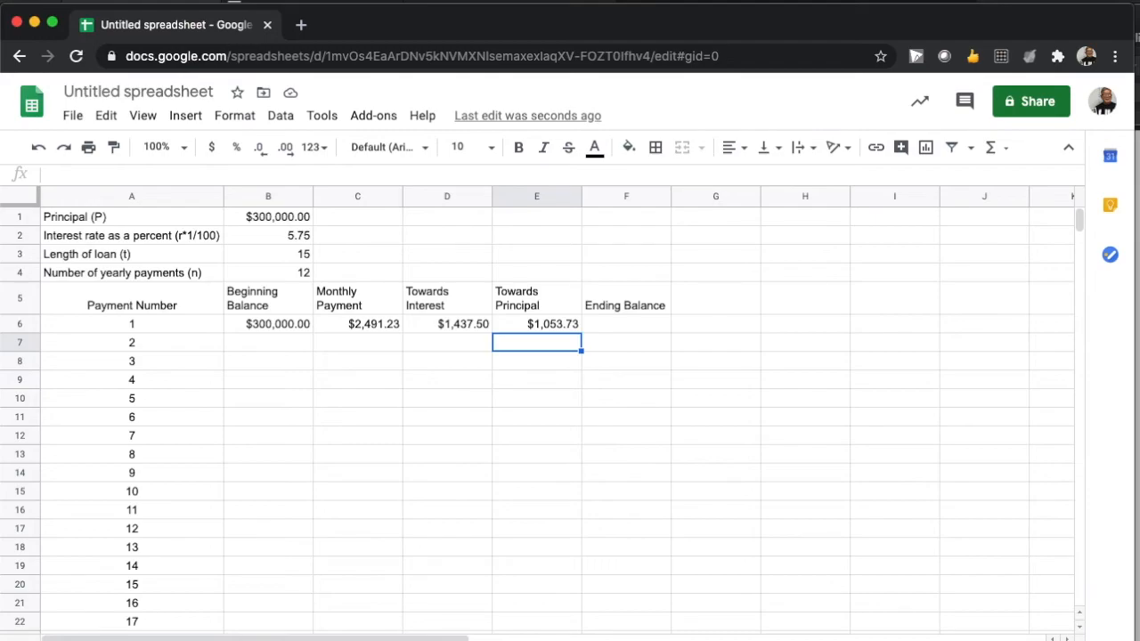
Enter the Ending Balance formula =B6-E6 in F6, subtracting the principal portion from the beginning balance.
key(Up)
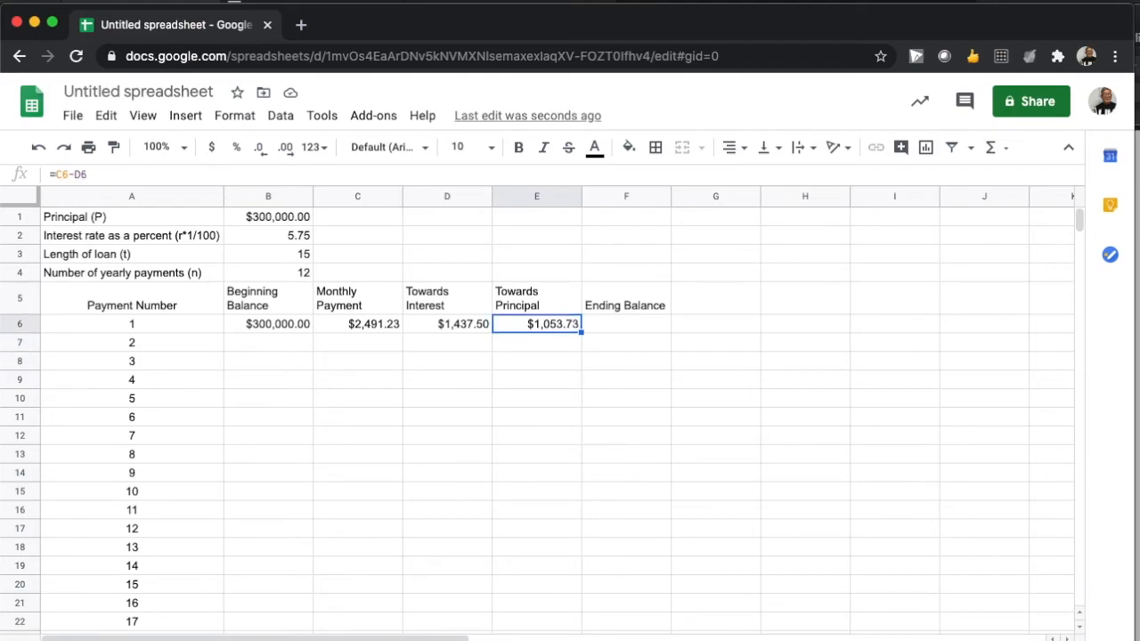
key(Right)
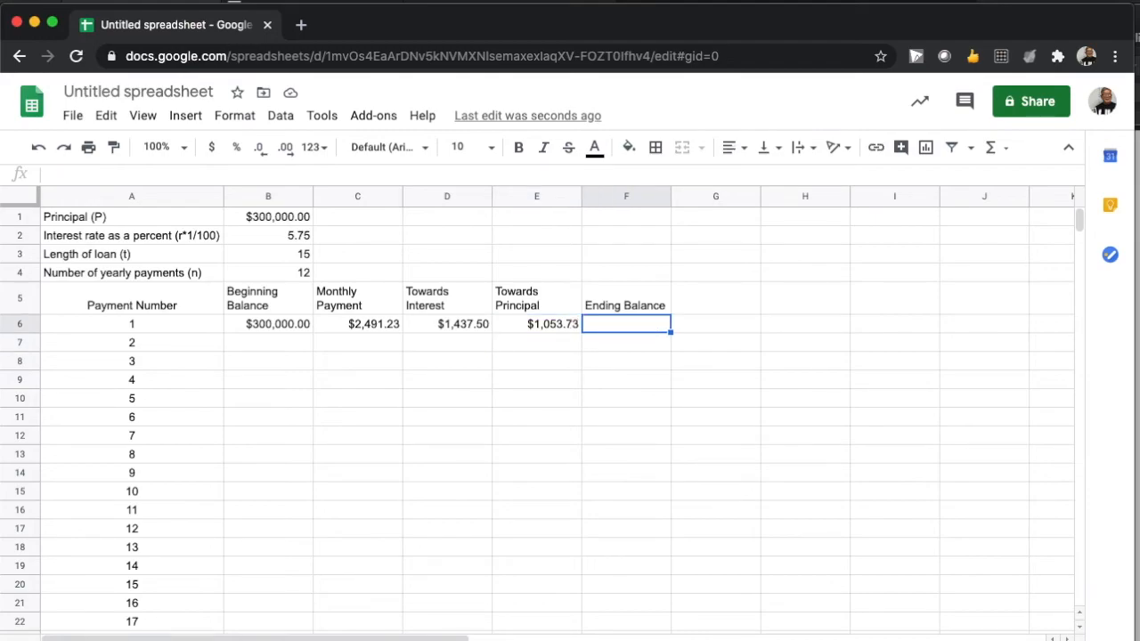
text(=)
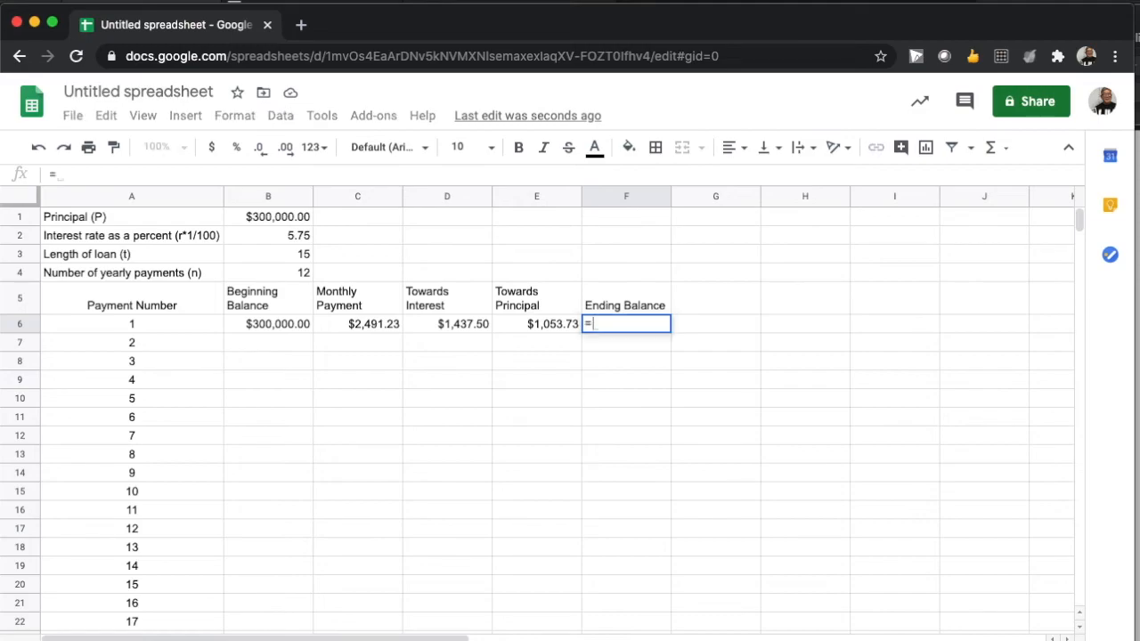
click(265, 324)
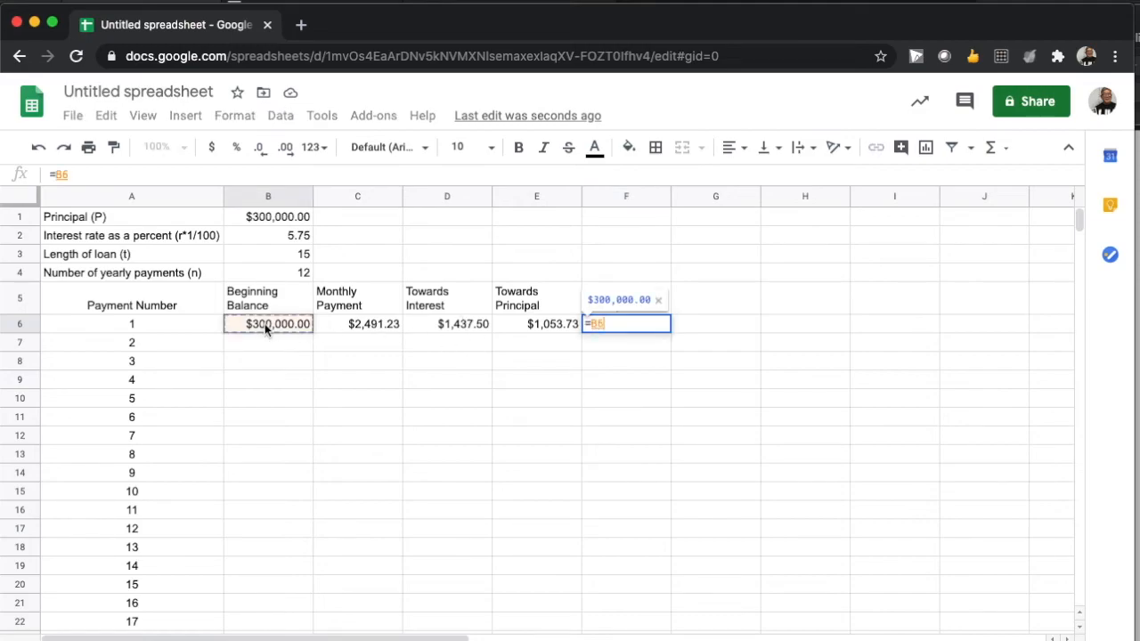
text(-)
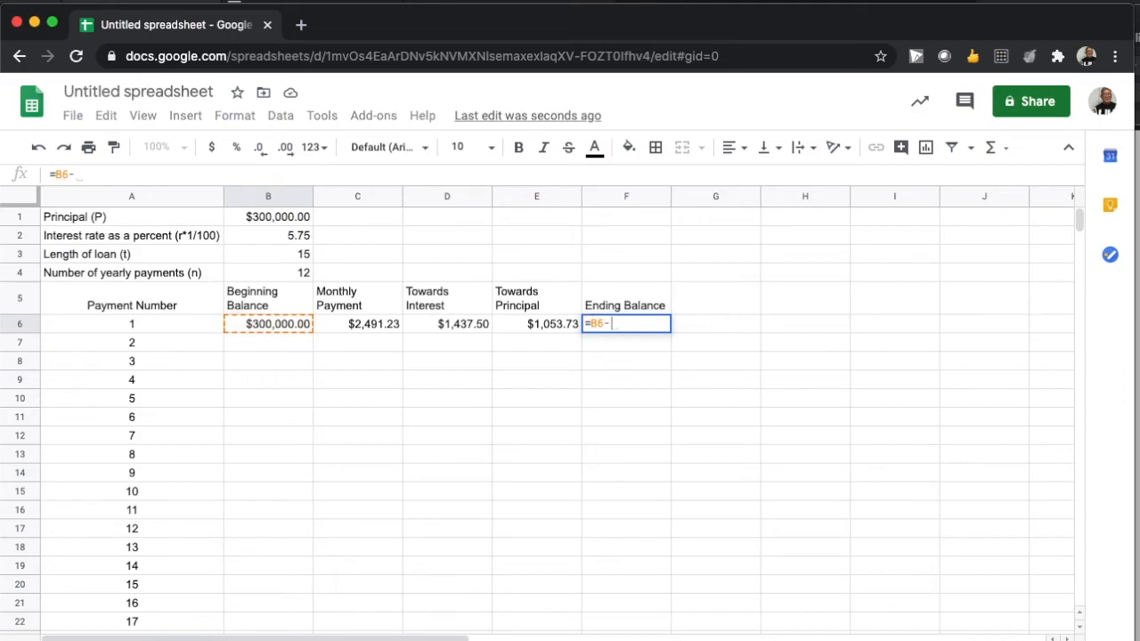
click(559, 325)
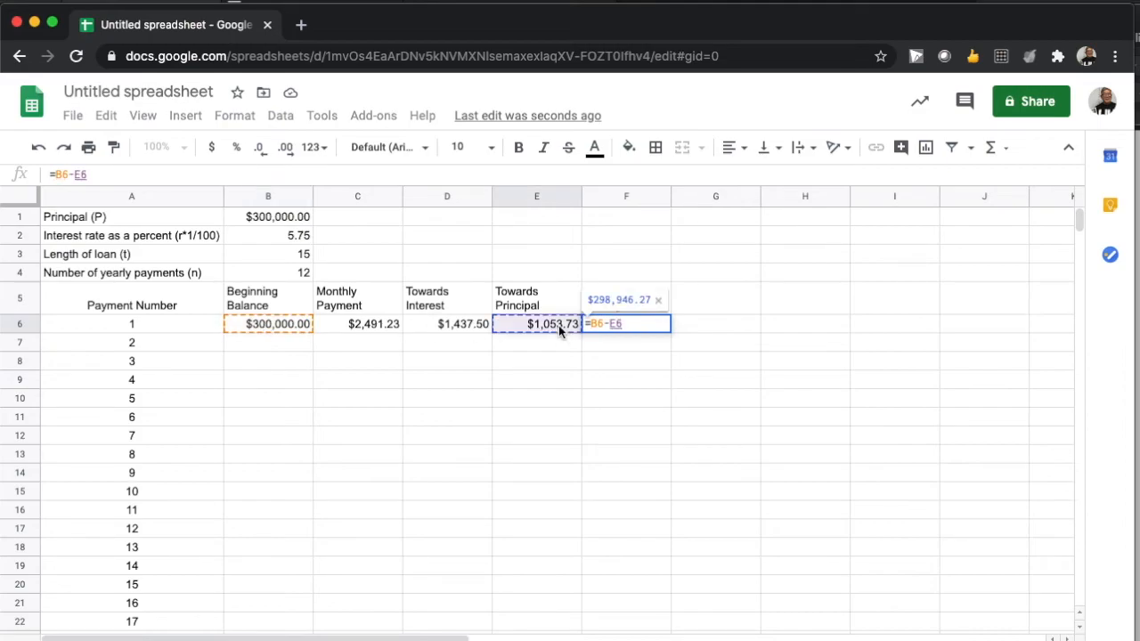
key(Return)
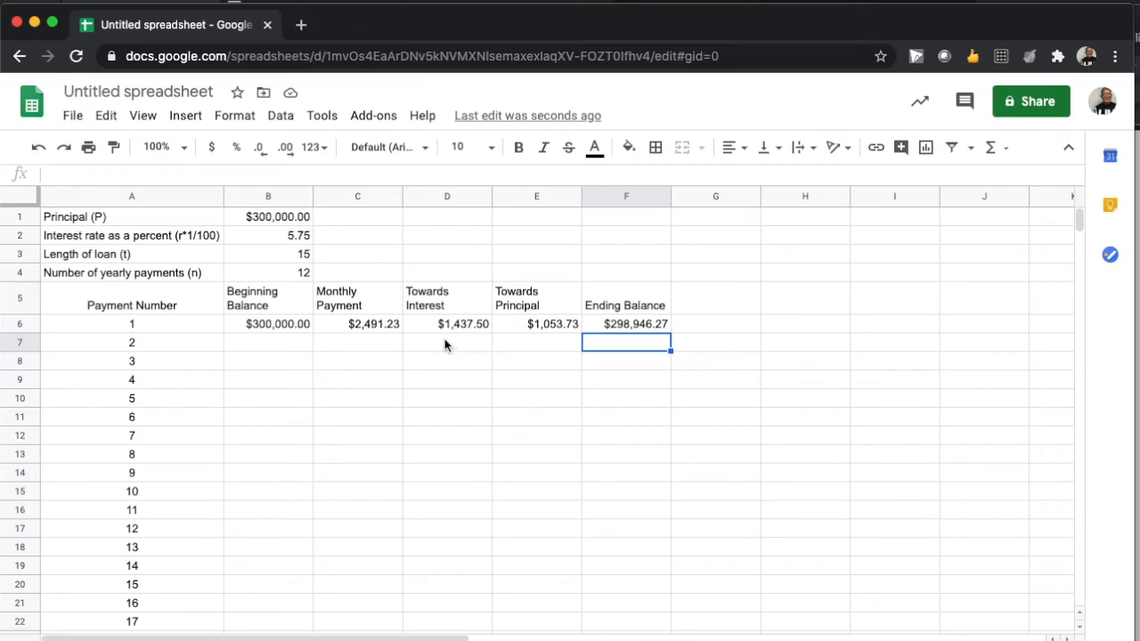
Set the Beginning Balance of payment 2 in B7 to the previous ending balance with =F6.
click(627, 326)
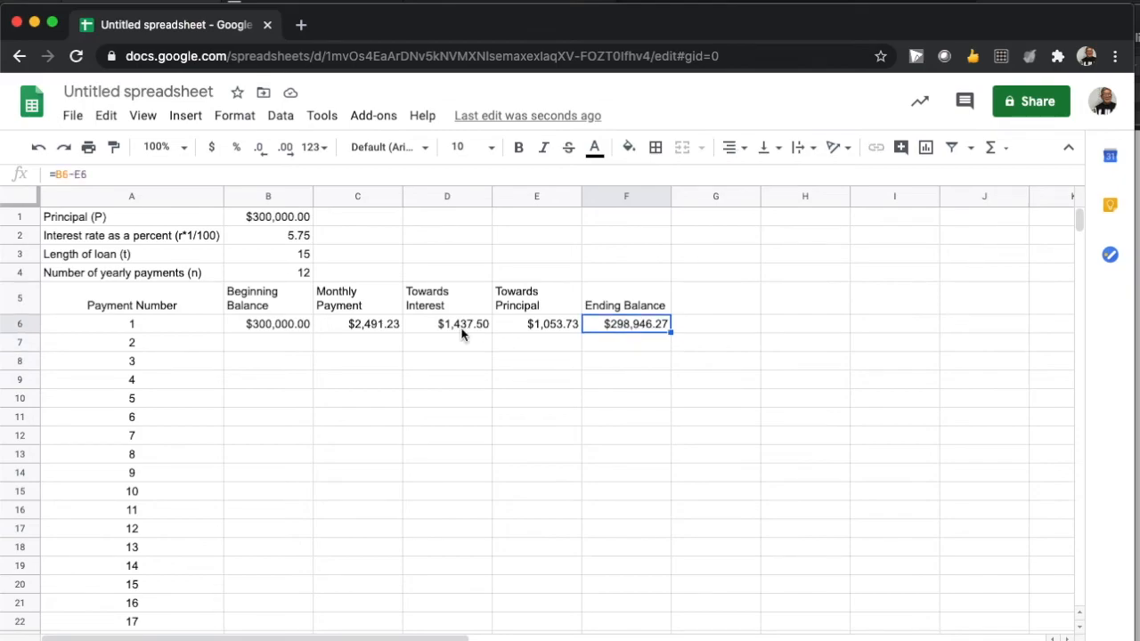
click(258, 339)
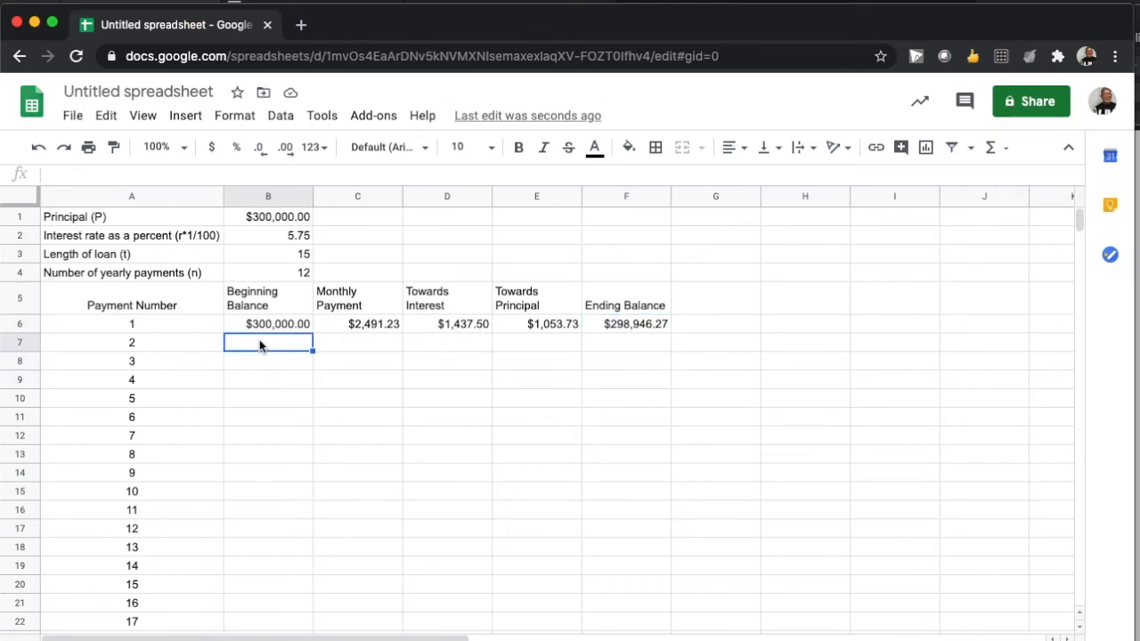
text(=)
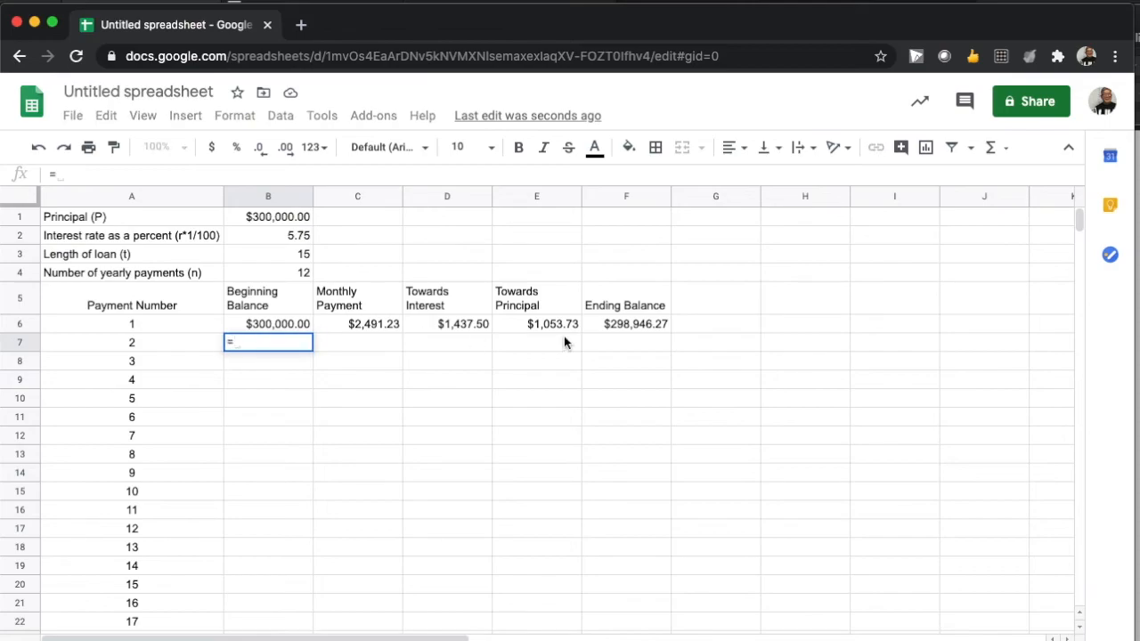
click(628, 324)
key(Return)
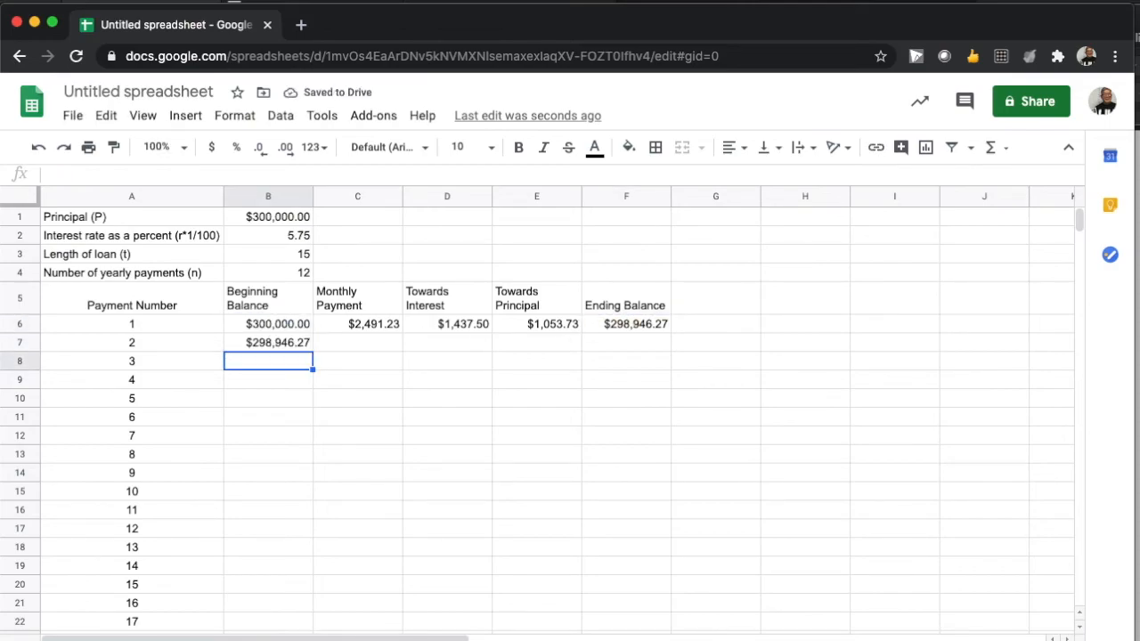
Copy the Monthly Payment formula from C6 into C7.
click(362, 348)
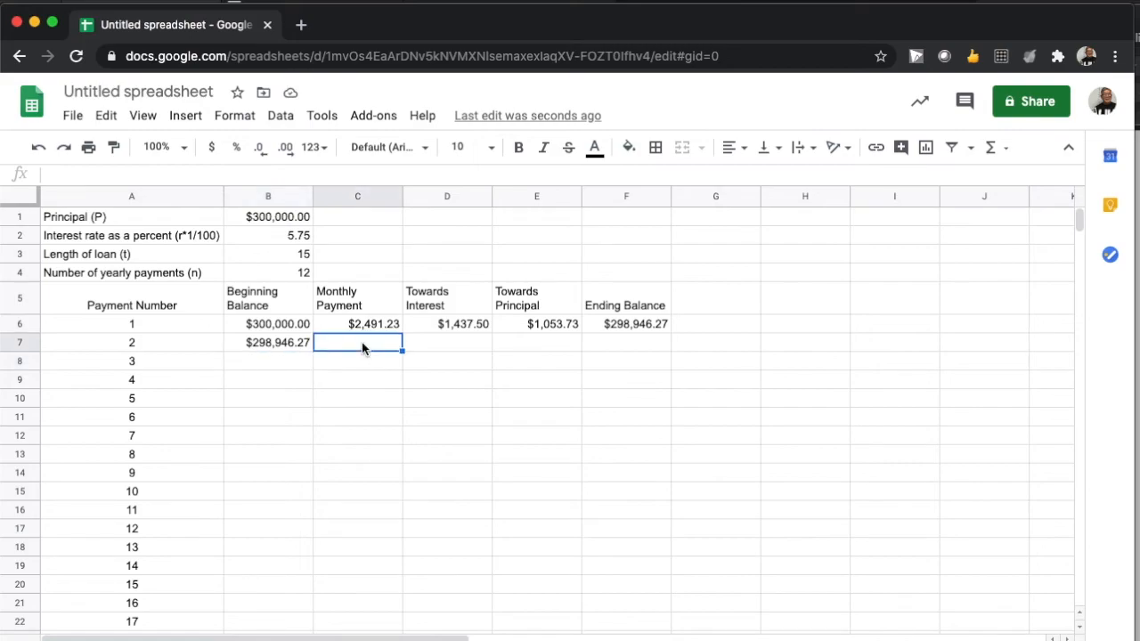
click(370, 327)
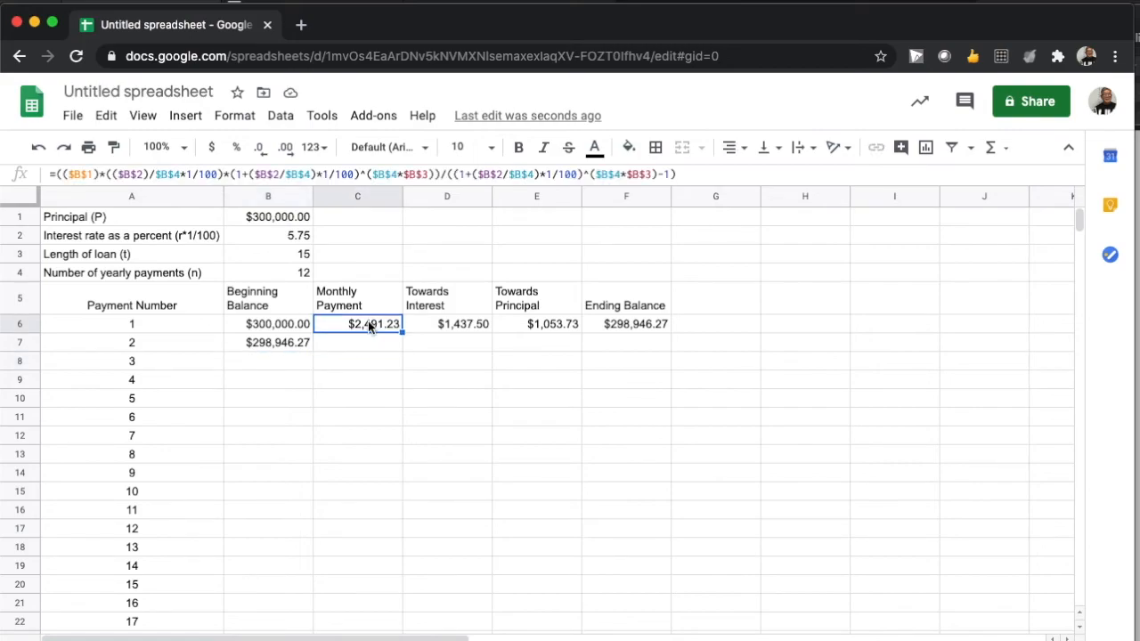
key(ctrl+c)
click(366, 345)
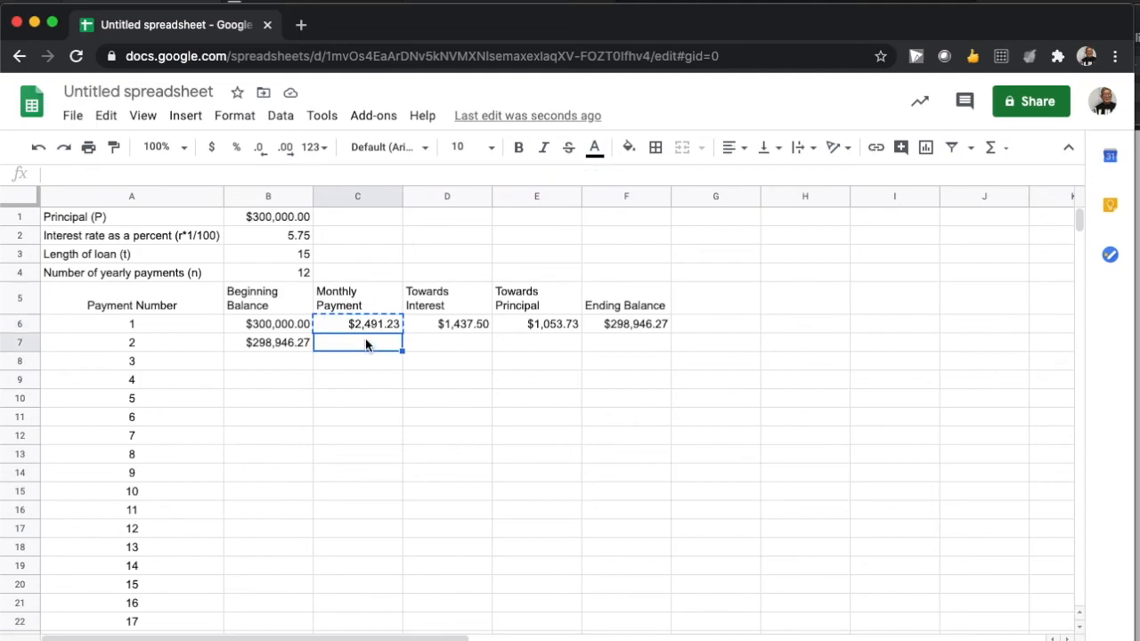
key(ctrl+v)
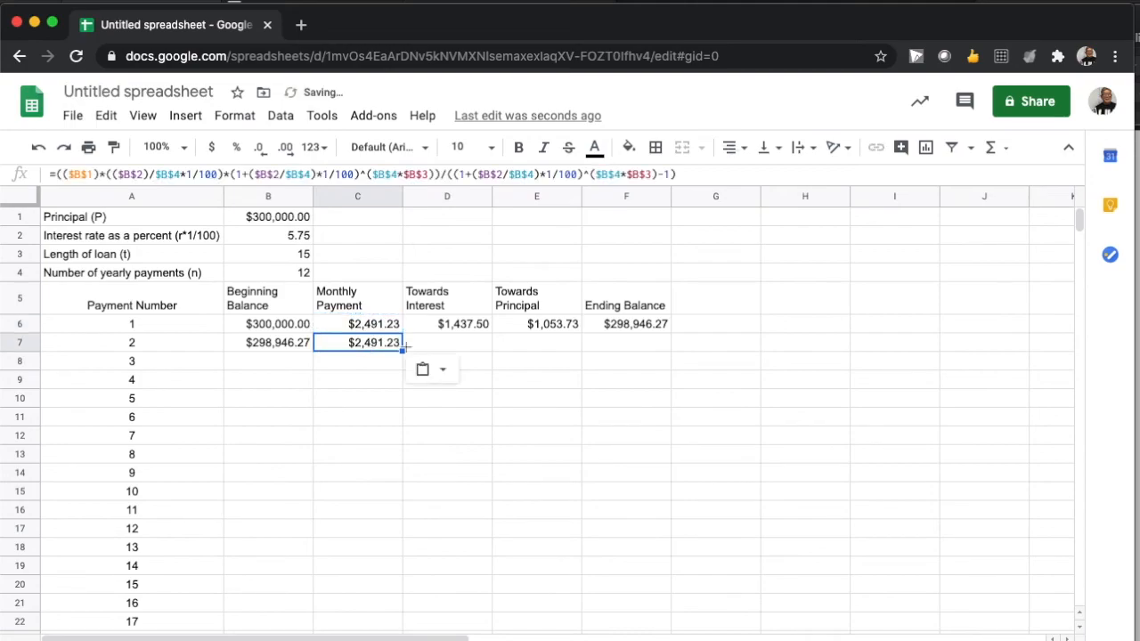
Copy the Towards Interest formula from D6 into D7.
click(447, 325)
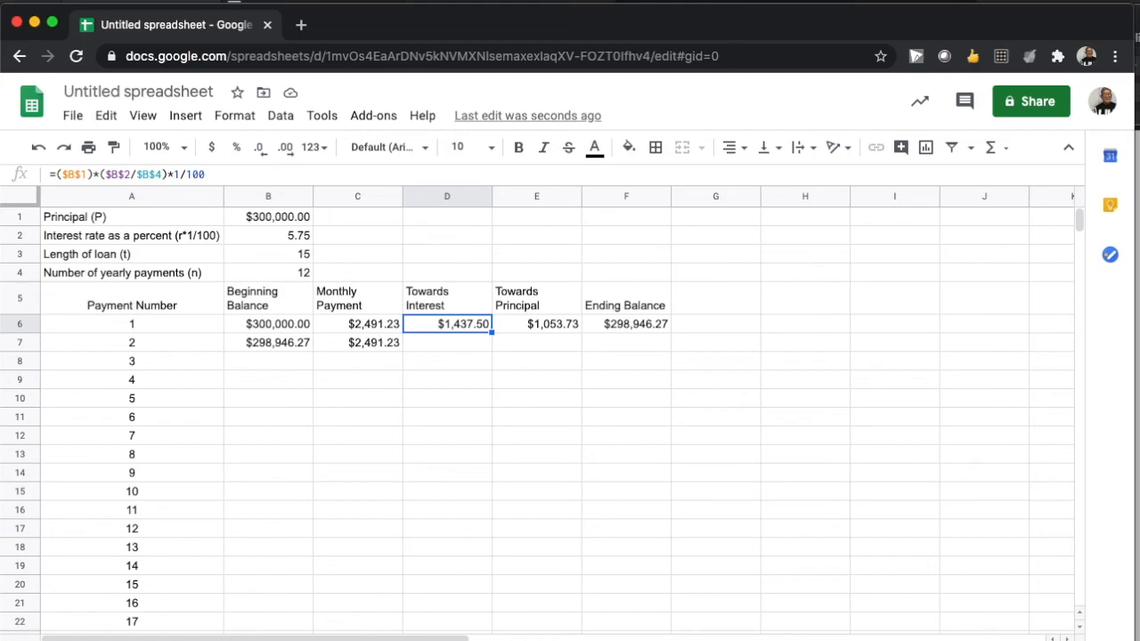
key(super+c)
click(447, 343)
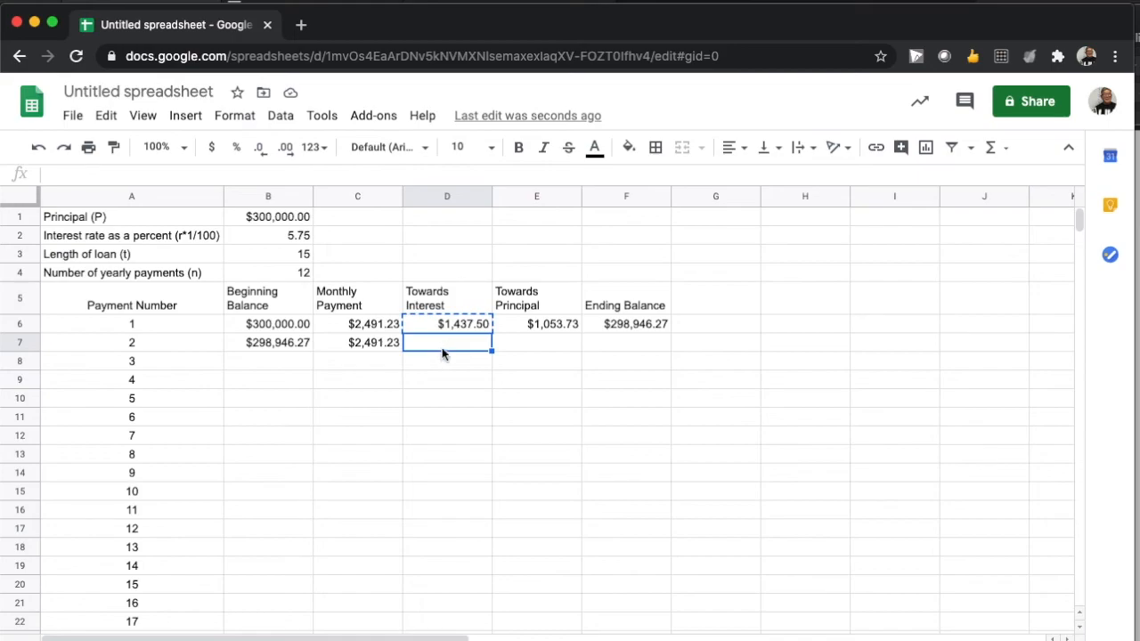
key(super+v)
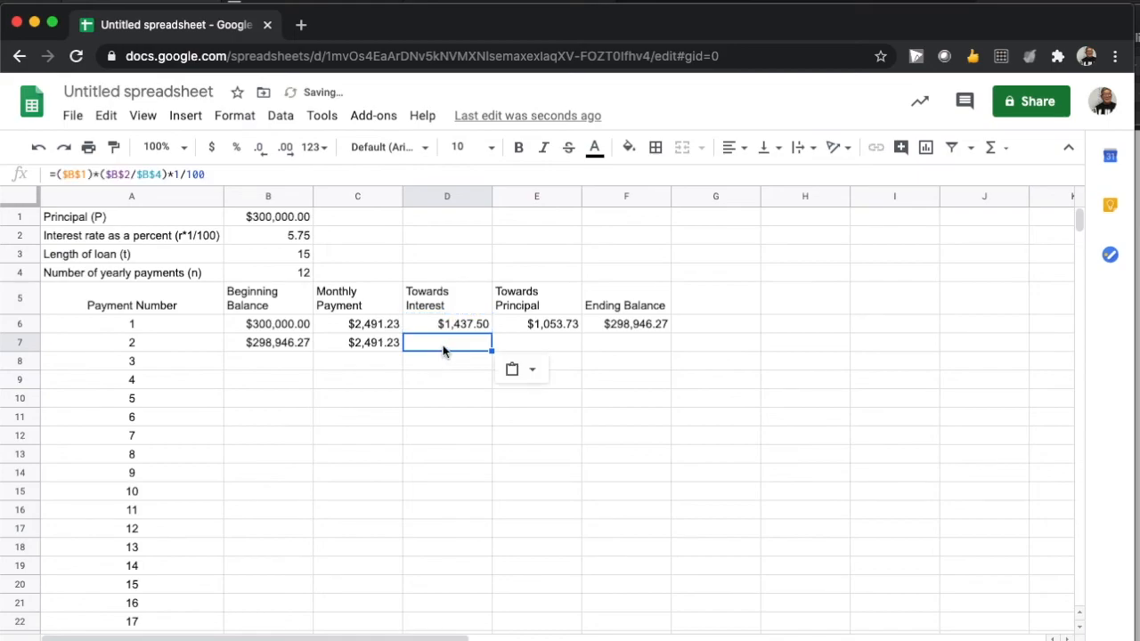
Replace $B$1 in the D7 formula with the relative reference B7 and commit it as =(B7)*($B$2/$B$4)*1/100.
click(83, 181)
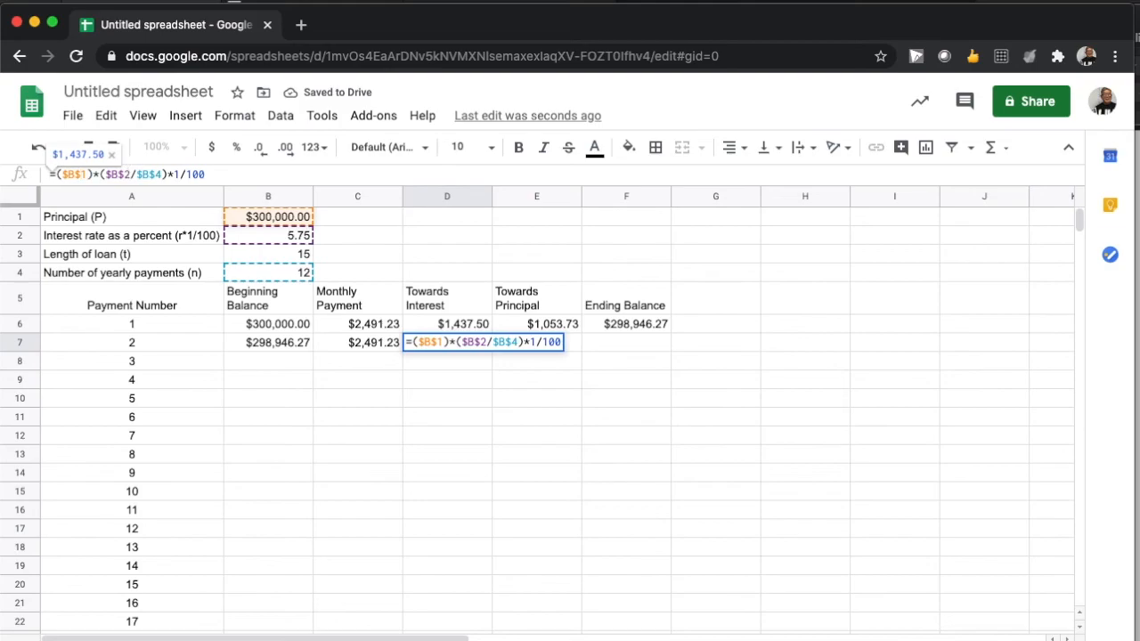
key(BackSpace)
key(BackSpace)
key(BackSpace)
key(BackSpace)
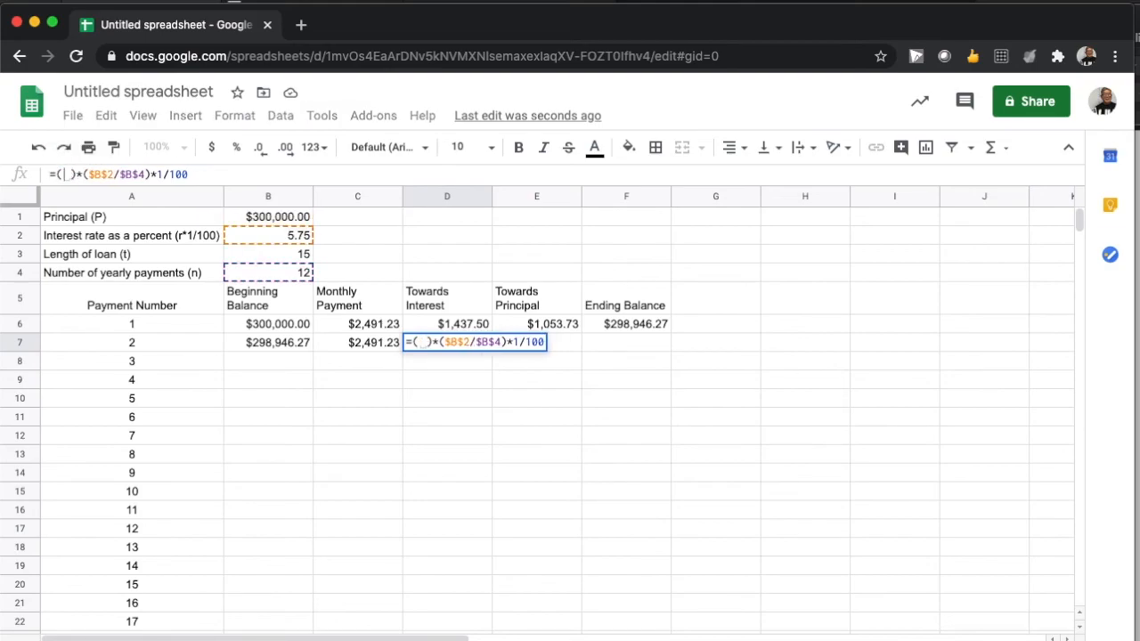
click(273, 341)
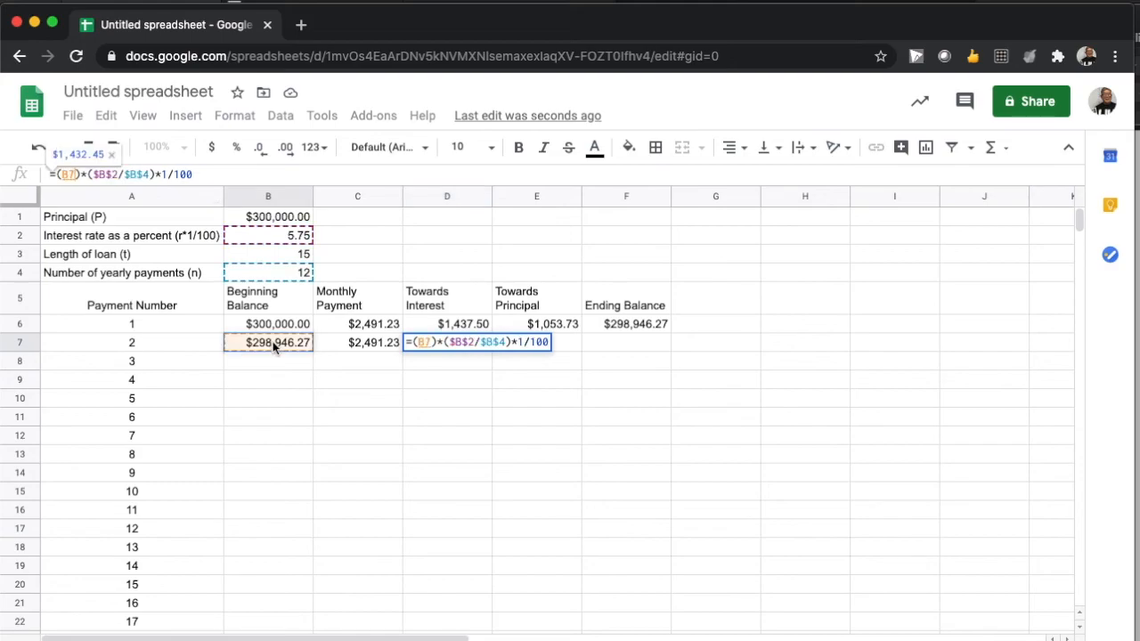
key(Return)
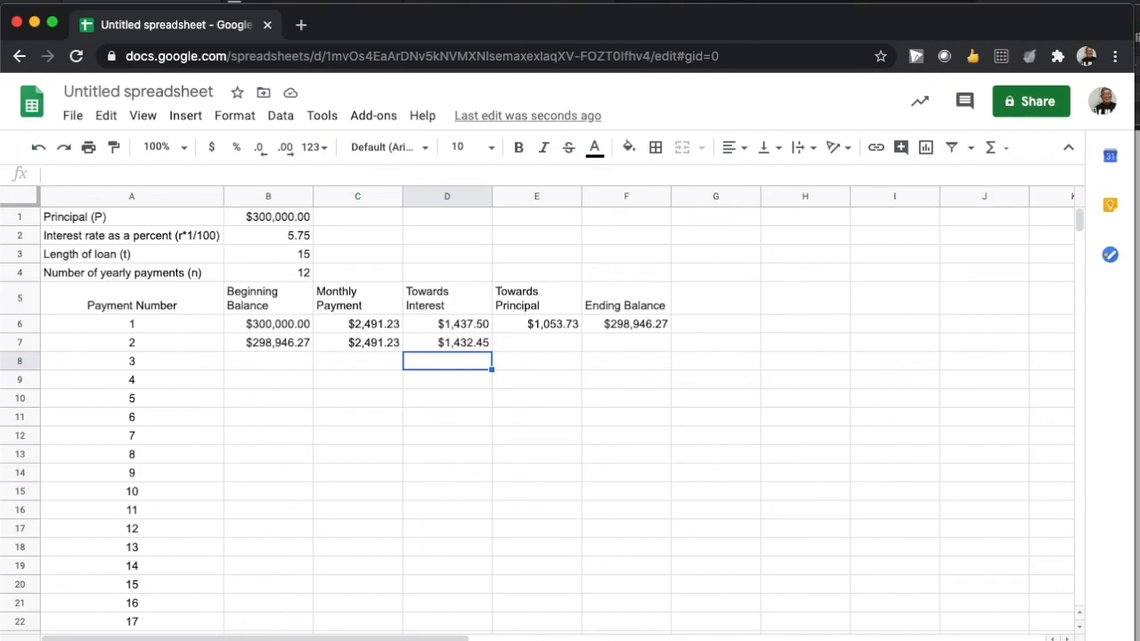
Copy the Towards Principal formula from E6 into E7.
click(537, 325)
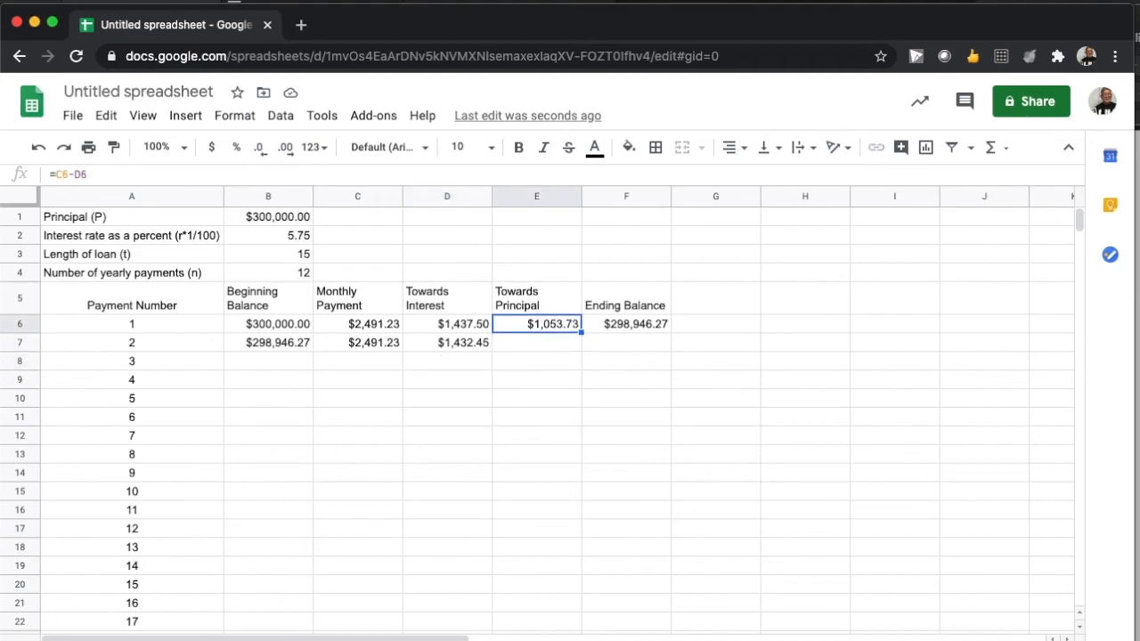
key(ctrl+c)
key(Down)
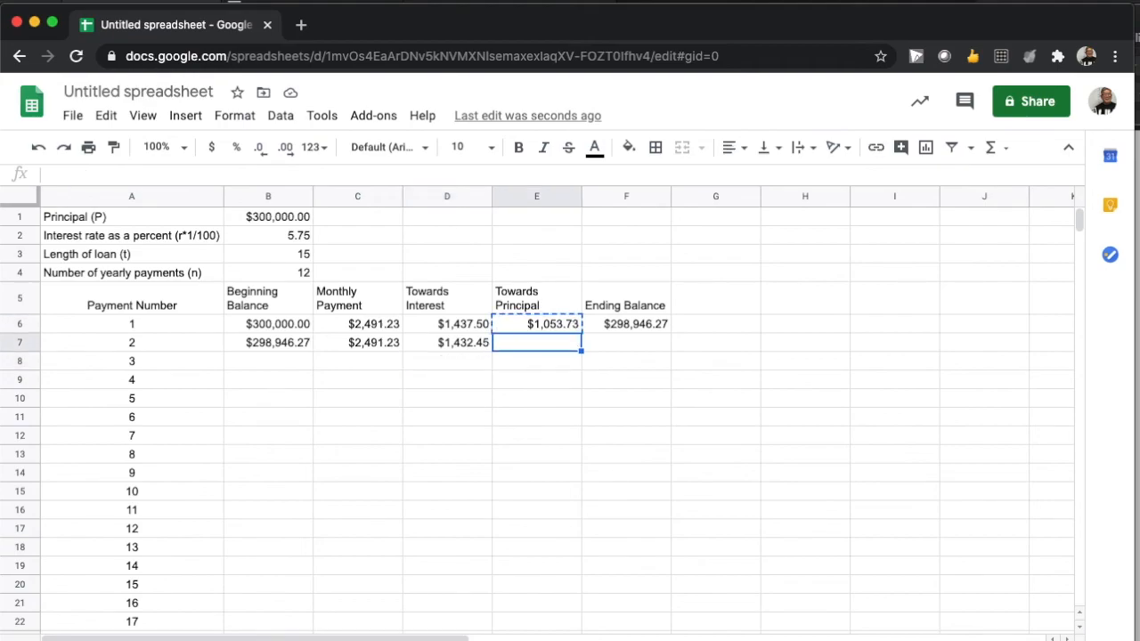
key(ctrl+v)
Copy the Ending Balance formula from F6 into F7.
key(Right)
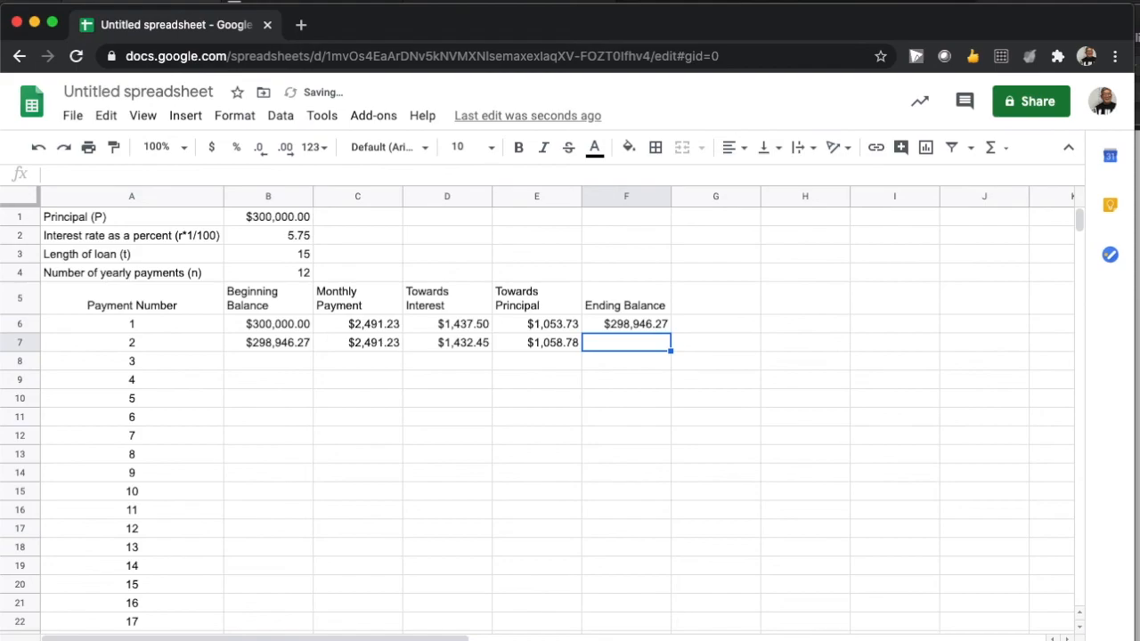
key(Up)
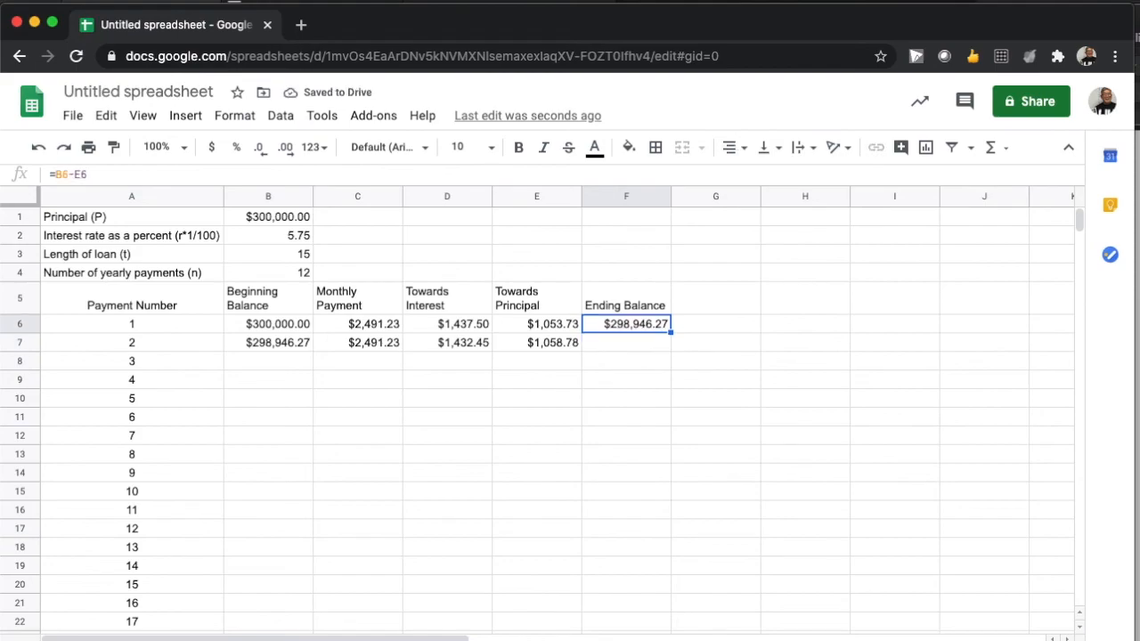
key(ctrl+c)
key(Down)
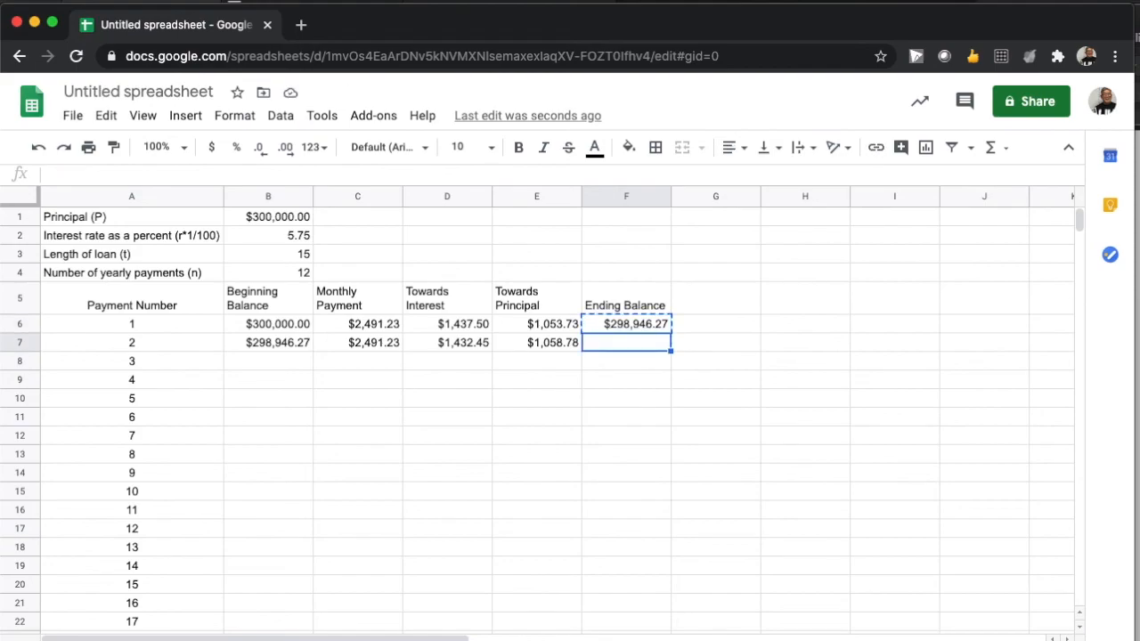
key(ctrl+v)
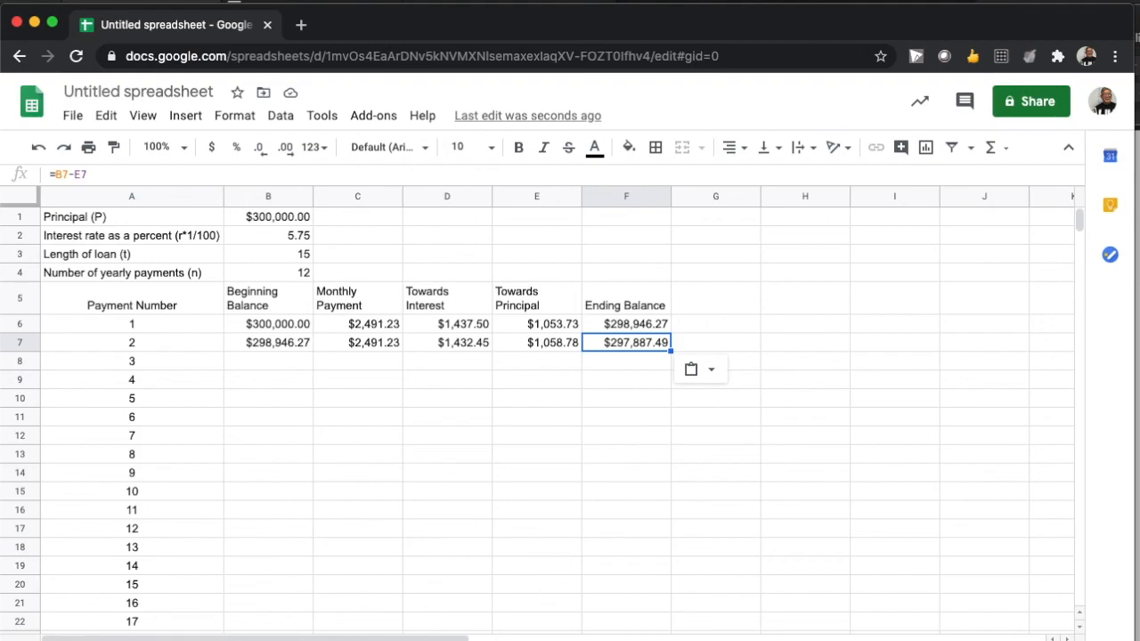
Fill the payment 2 formulas in B7:F7 down through row 185, covering all payments up to number 180.
click(269, 342)
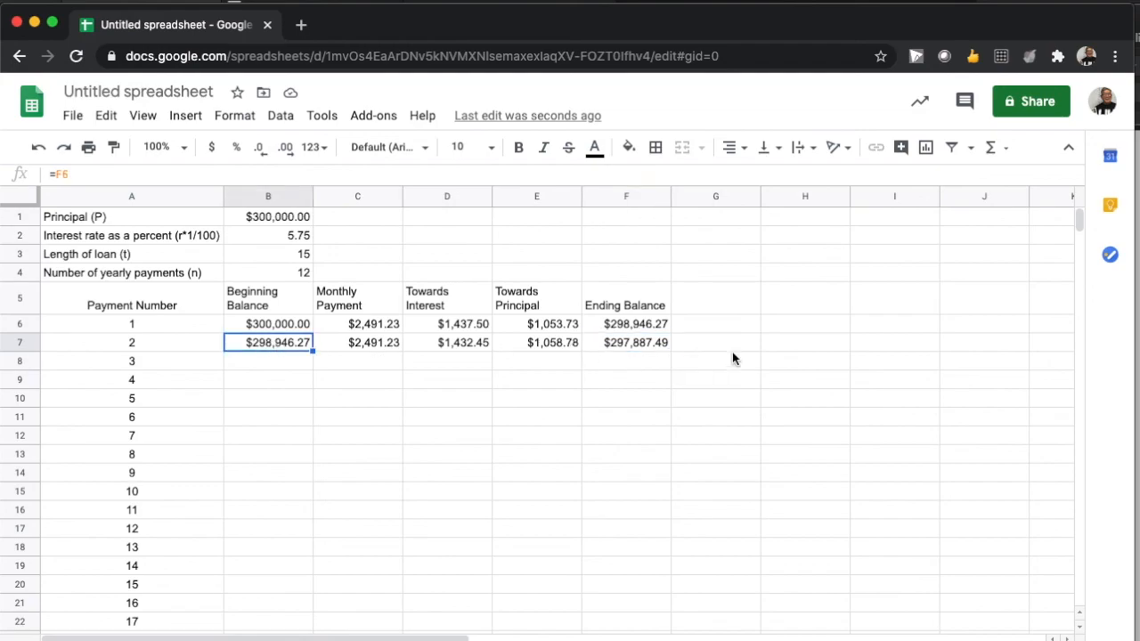
shift+click(638, 348)
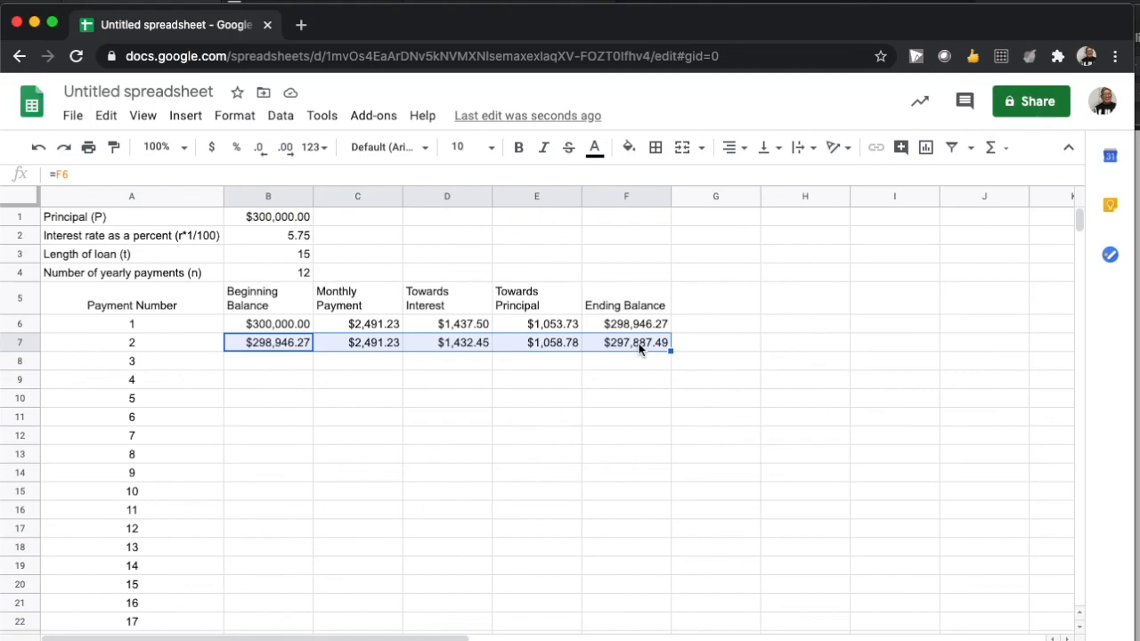
drag(671, 351, 680, 510)
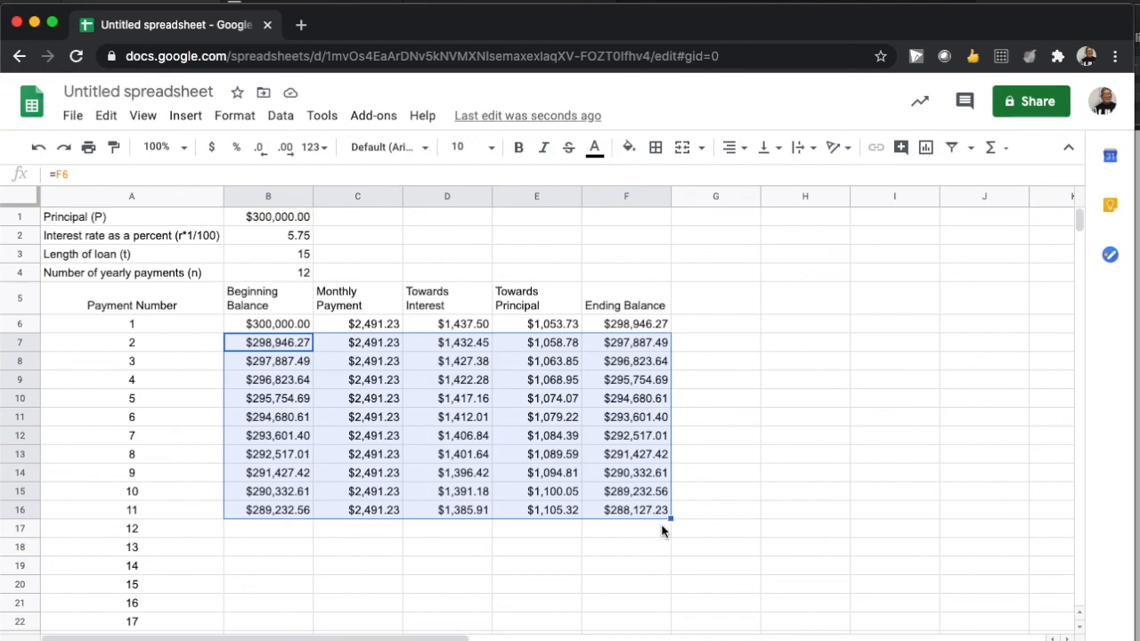
scroll(639, 544, down, 5)
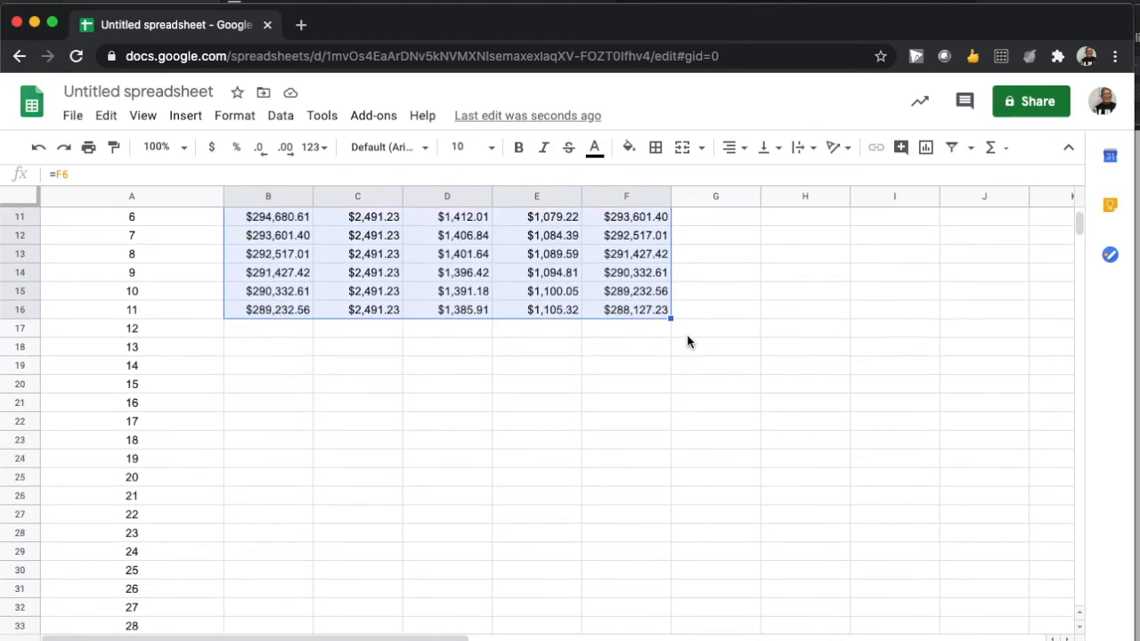
drag(671, 318, 632, 290)
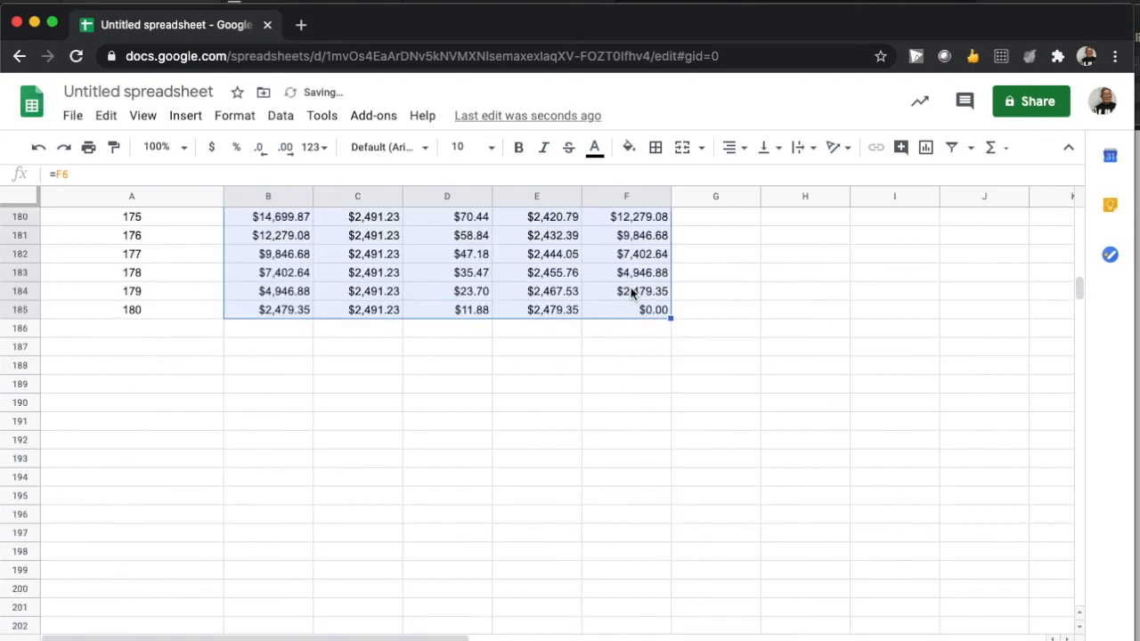
Review the filled amortization table from payment 180 back to the first payments, checking the balance, interest and principal columns.
scroll(643, 274, up, 3)
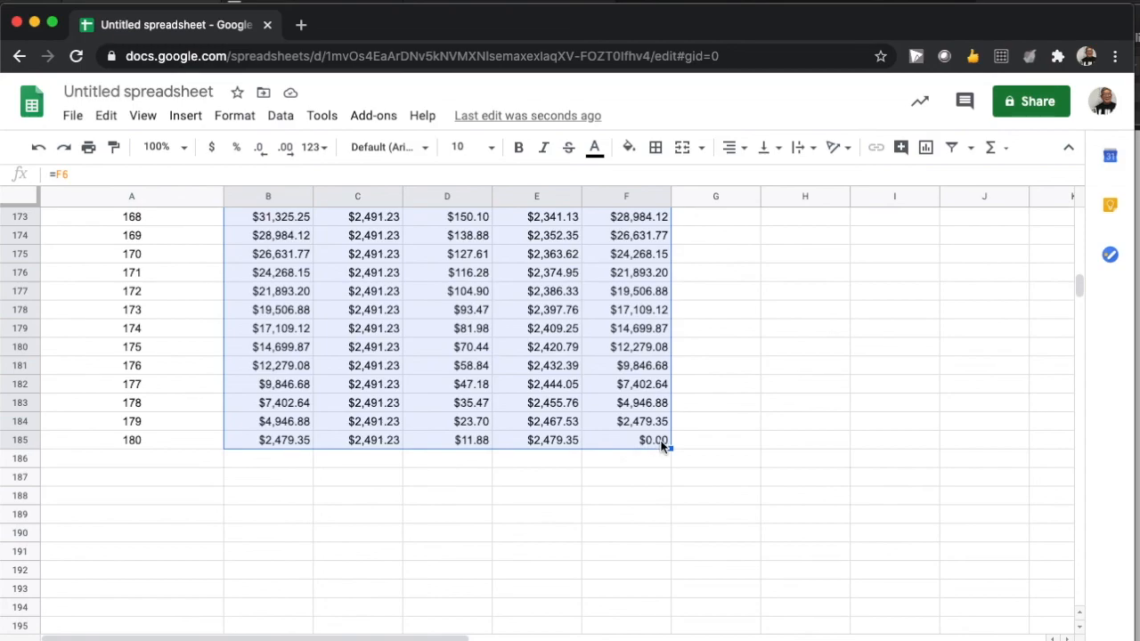
scroll(655, 446, up, 15)
scroll(662, 447, up, 15)
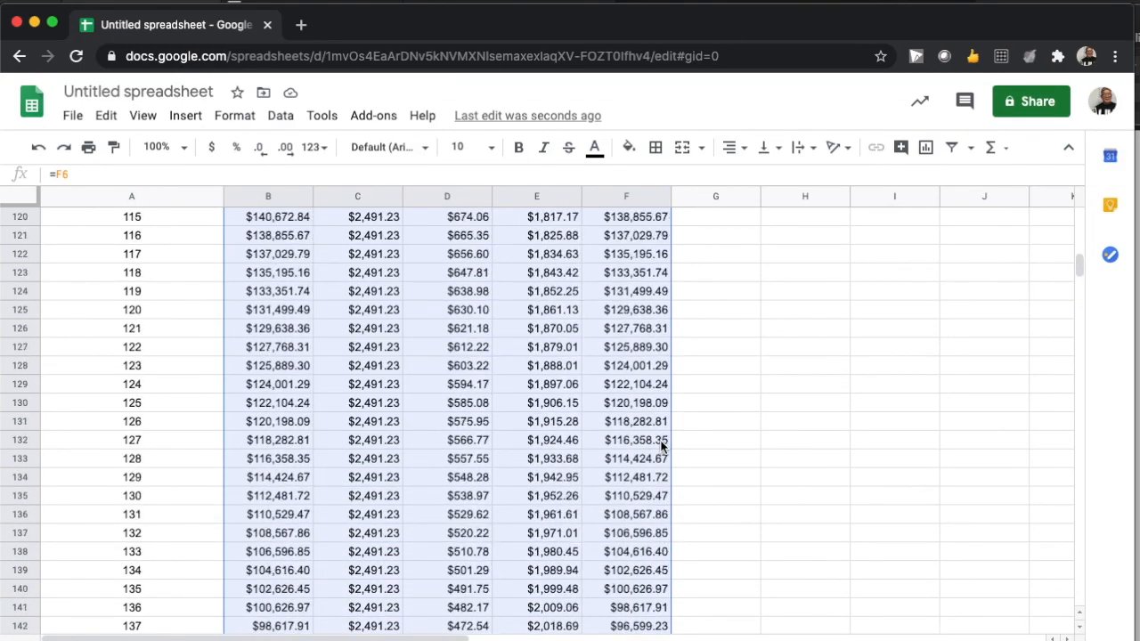
scroll(661, 447, up, 15)
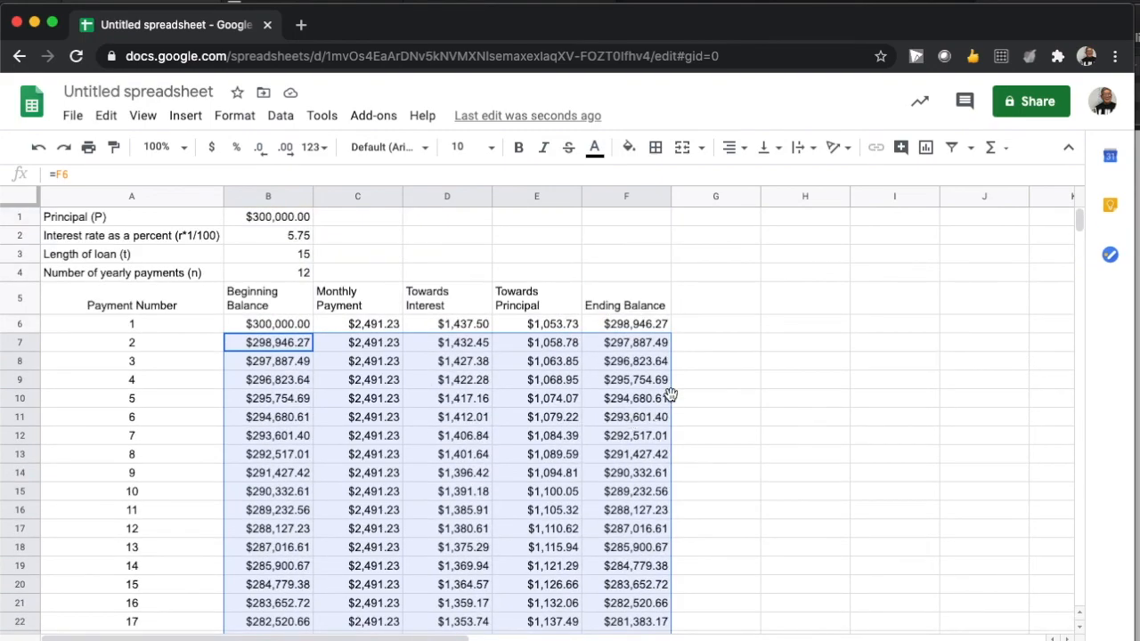
click(653, 396)
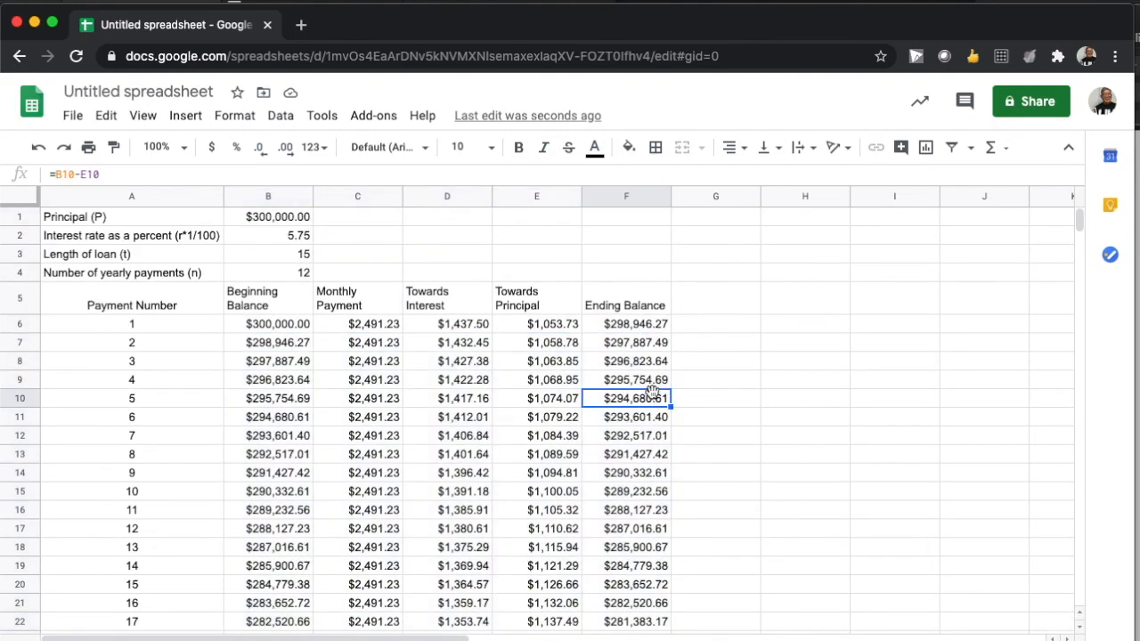
scroll(653, 397, down, 5)
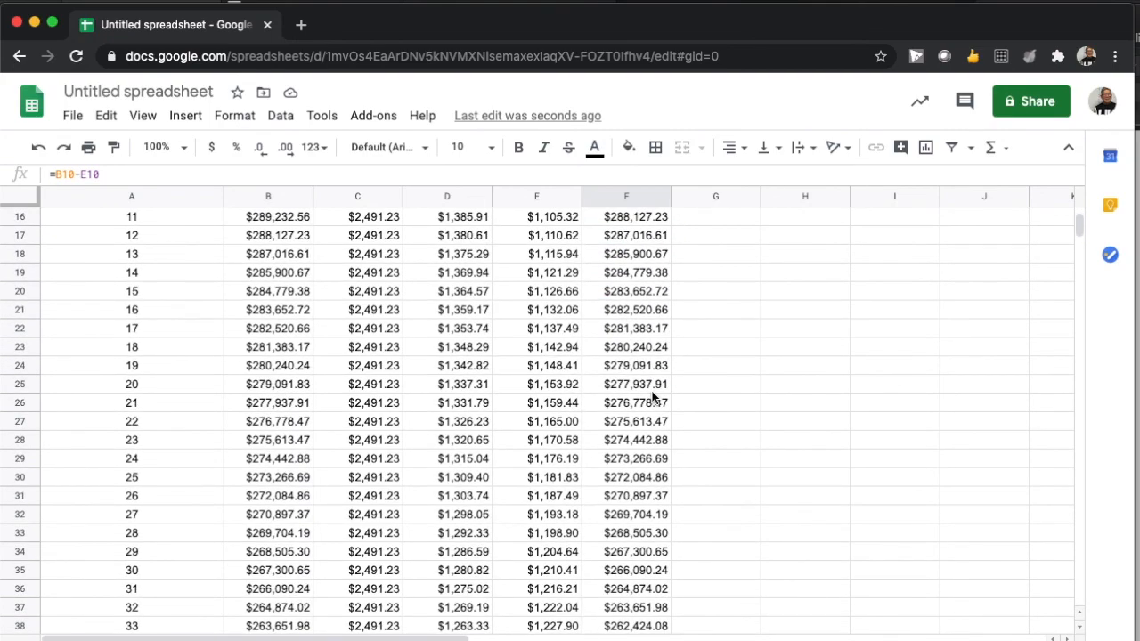